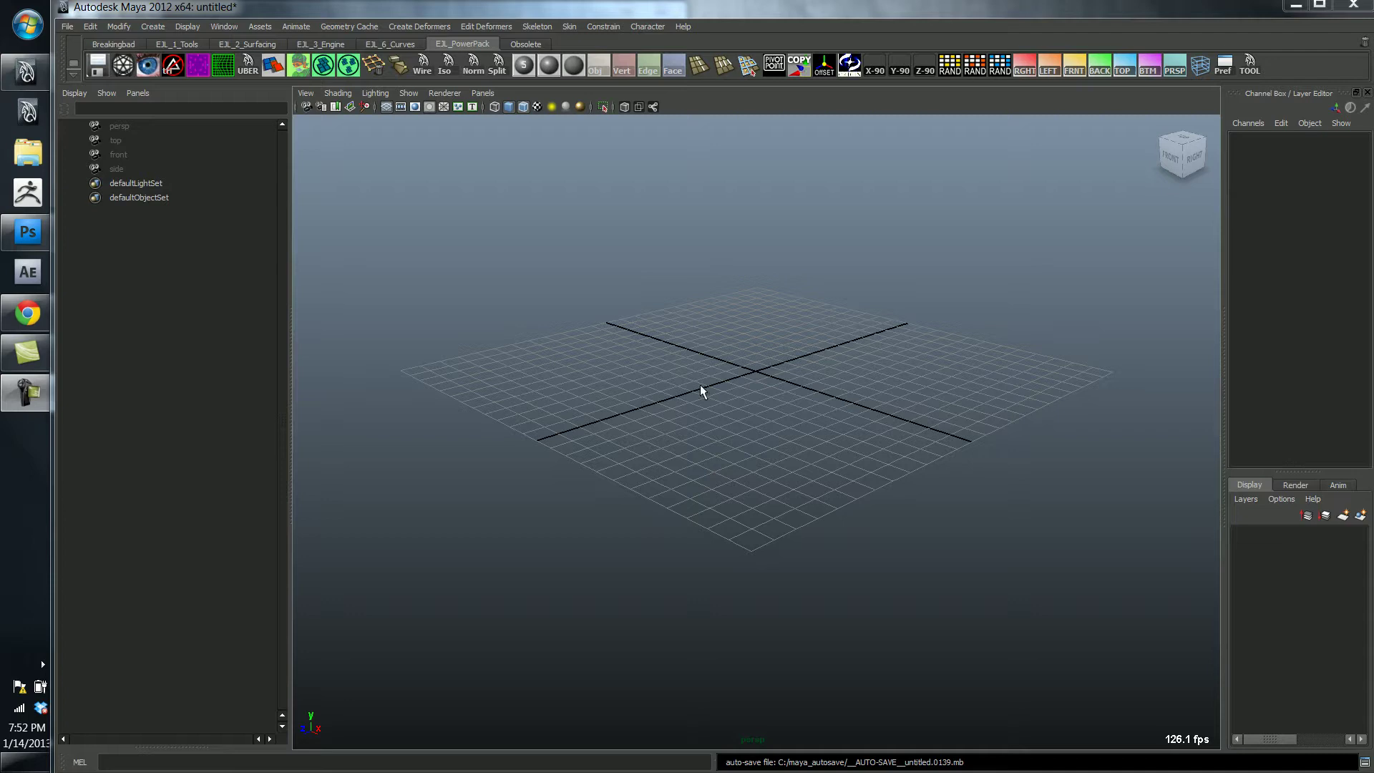
- Draw a large polygon cube interactively over the grid's centre, inspect it and delete it
left_click(148, 28)
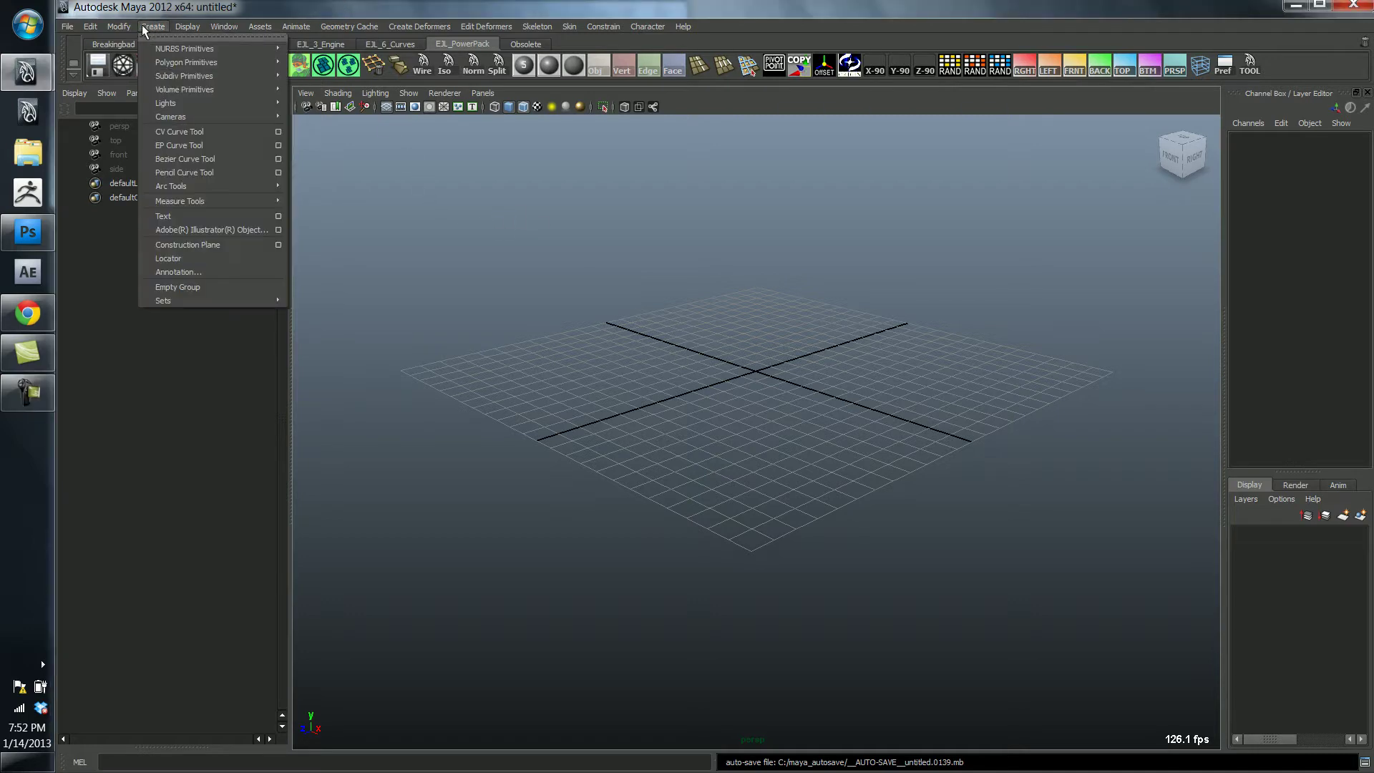
mouse_move(158, 65)
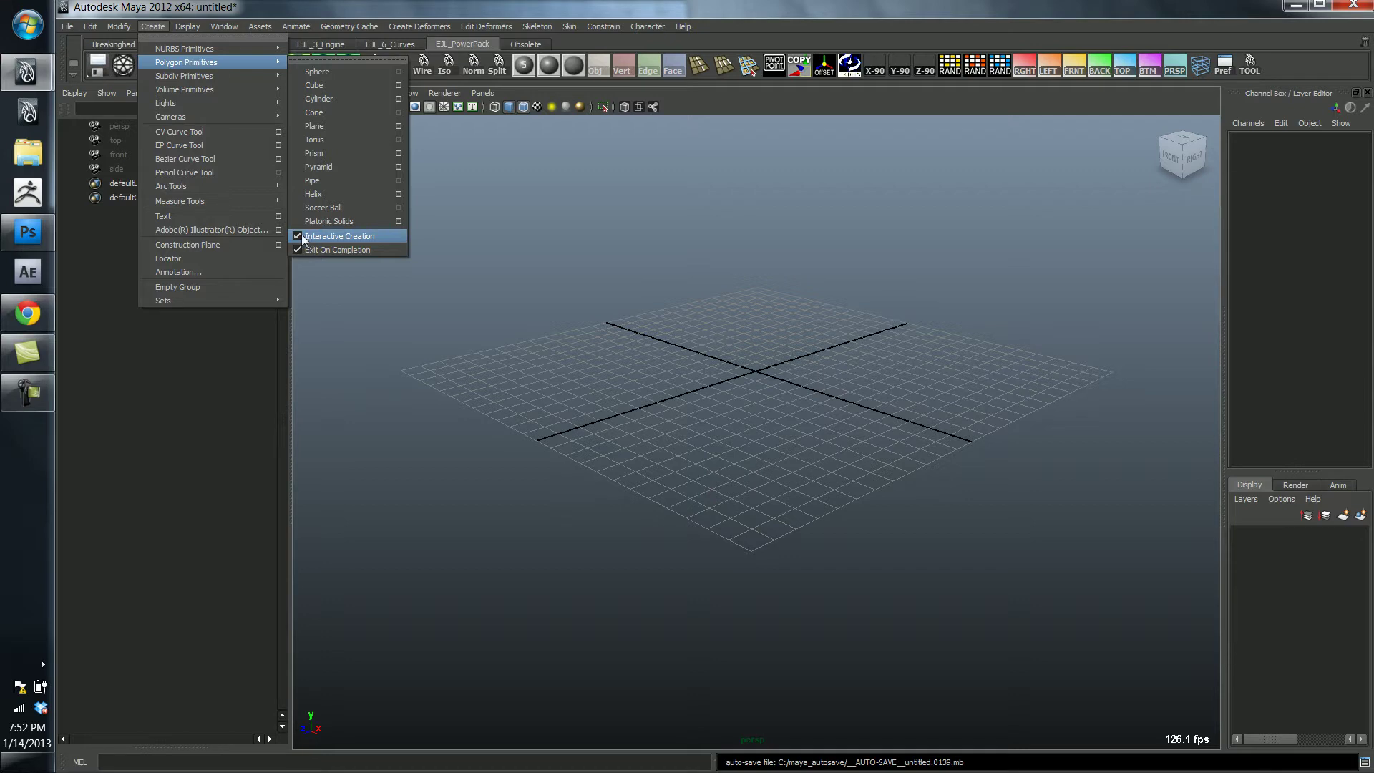
left_click(324, 86)
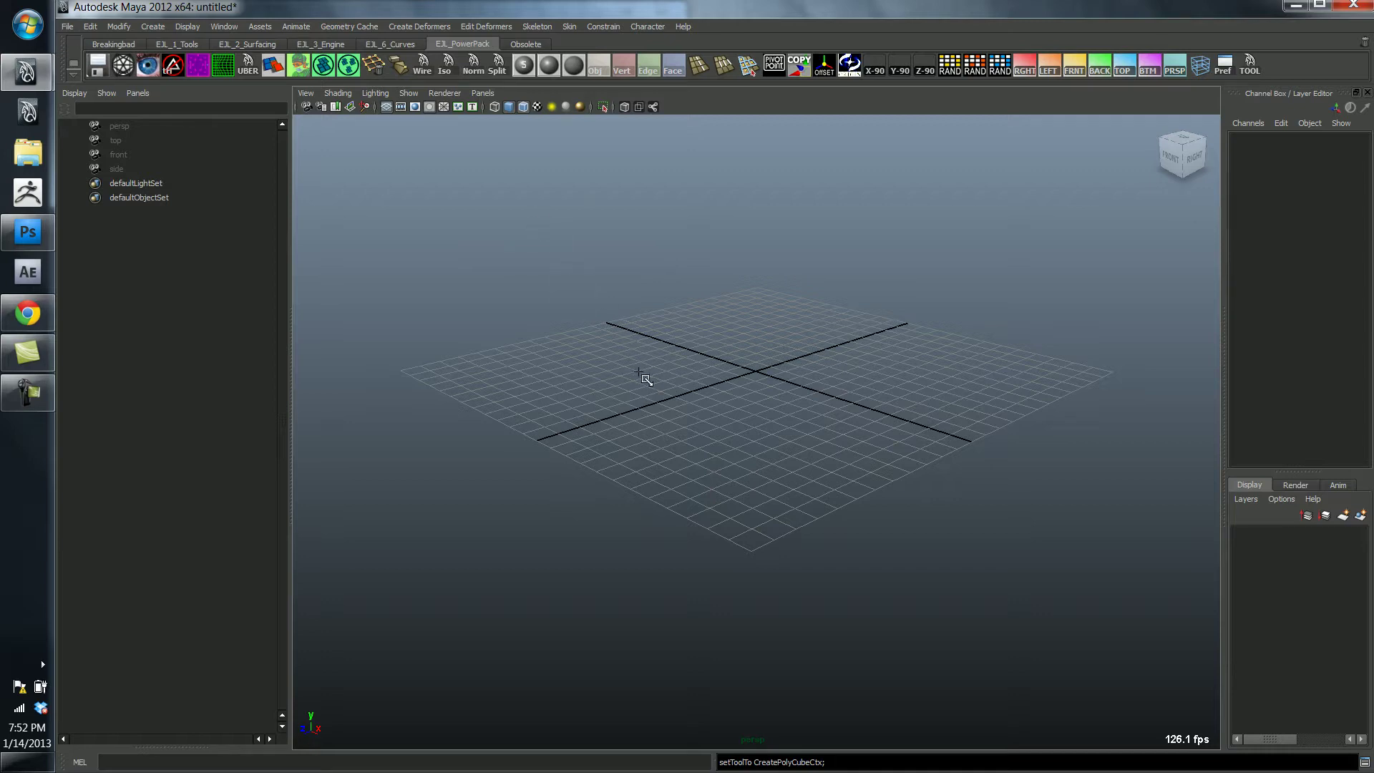
left_click_drag(631, 368, 917, 362)
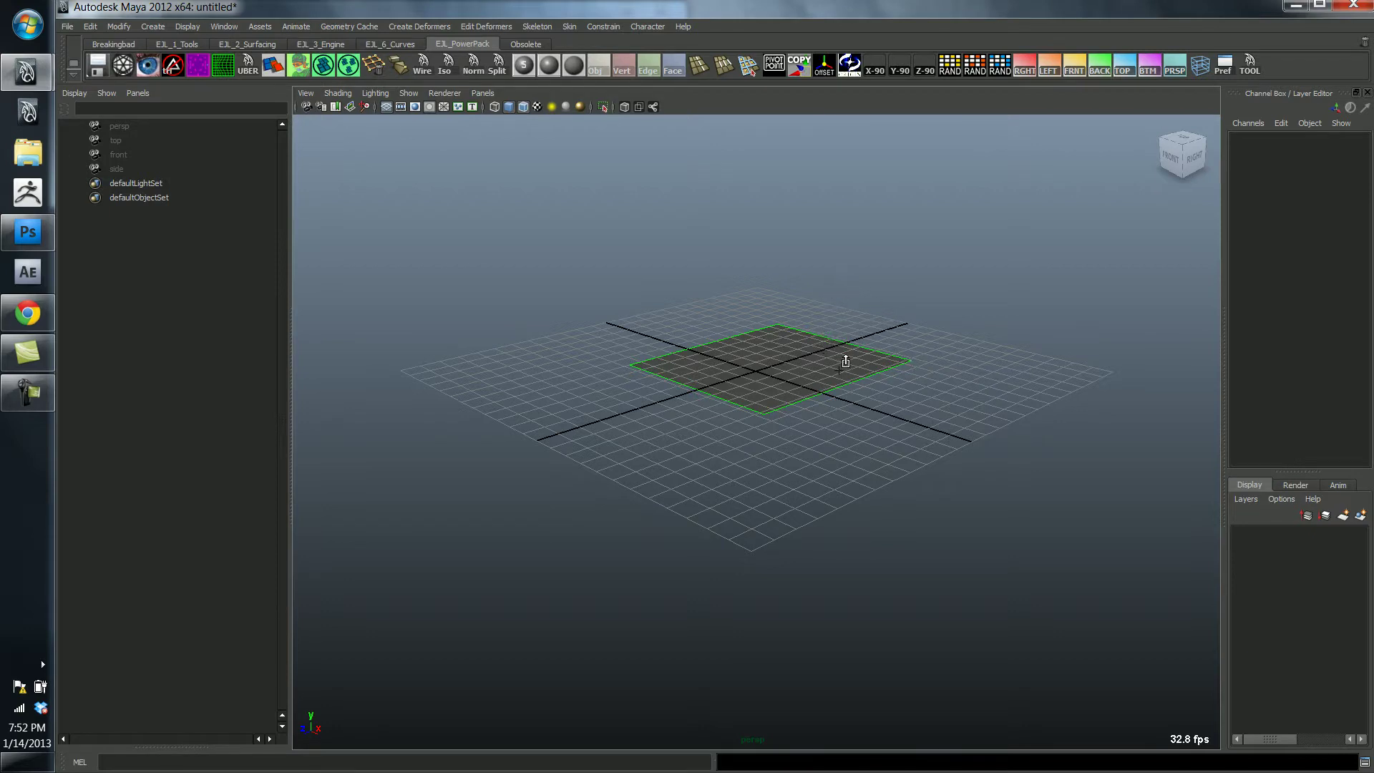
left_click_drag(844, 360, 830, 196)
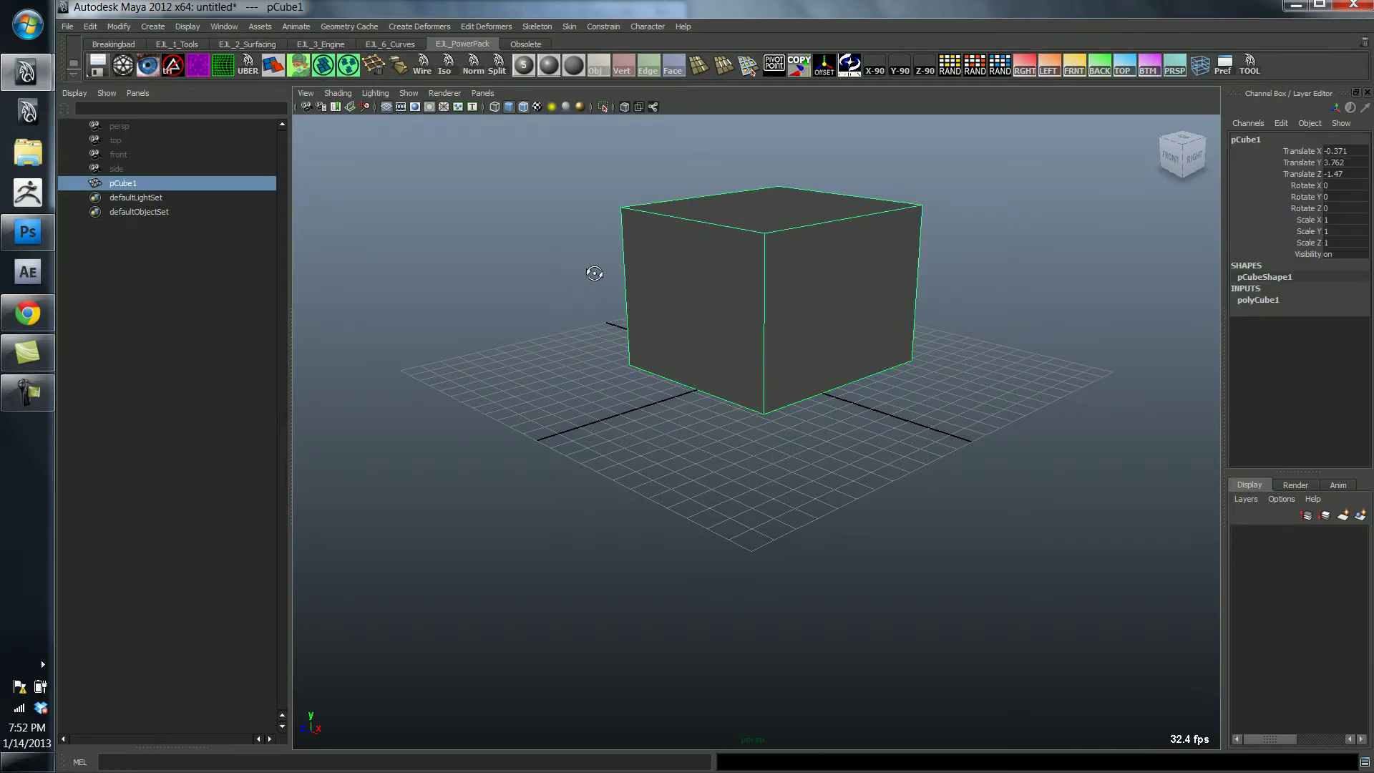
left_click_drag(589, 270, 562, 291, "alt")
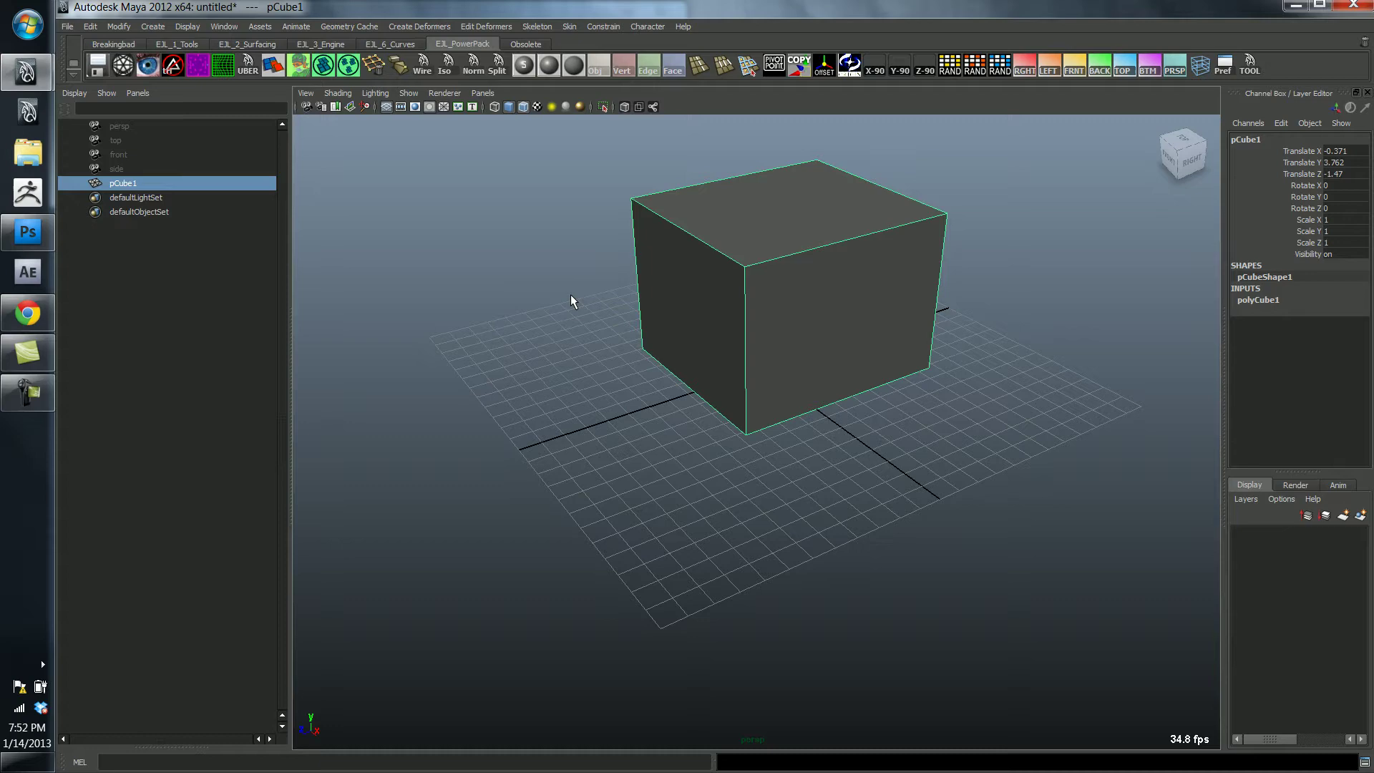
left_click_drag(592, 384, 613, 380, "alt")
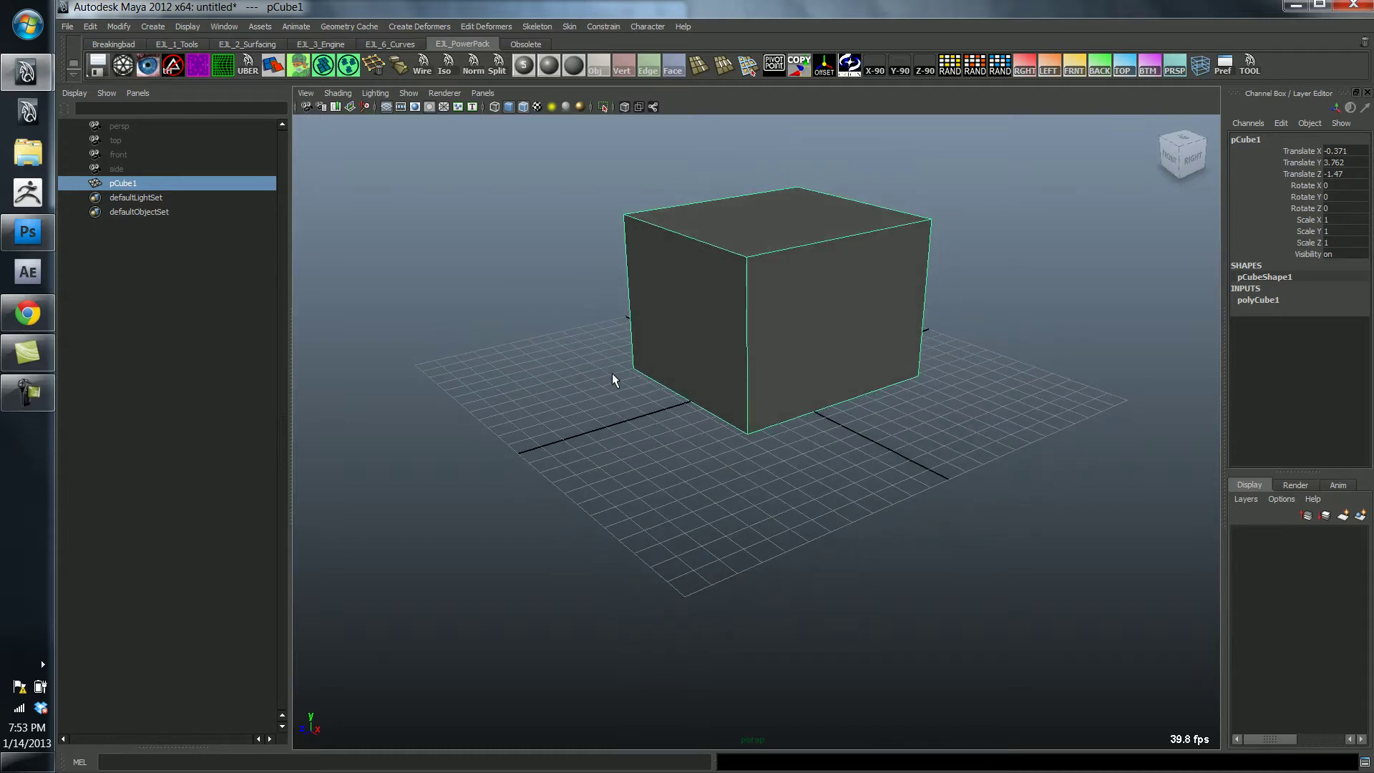
key("Delete")
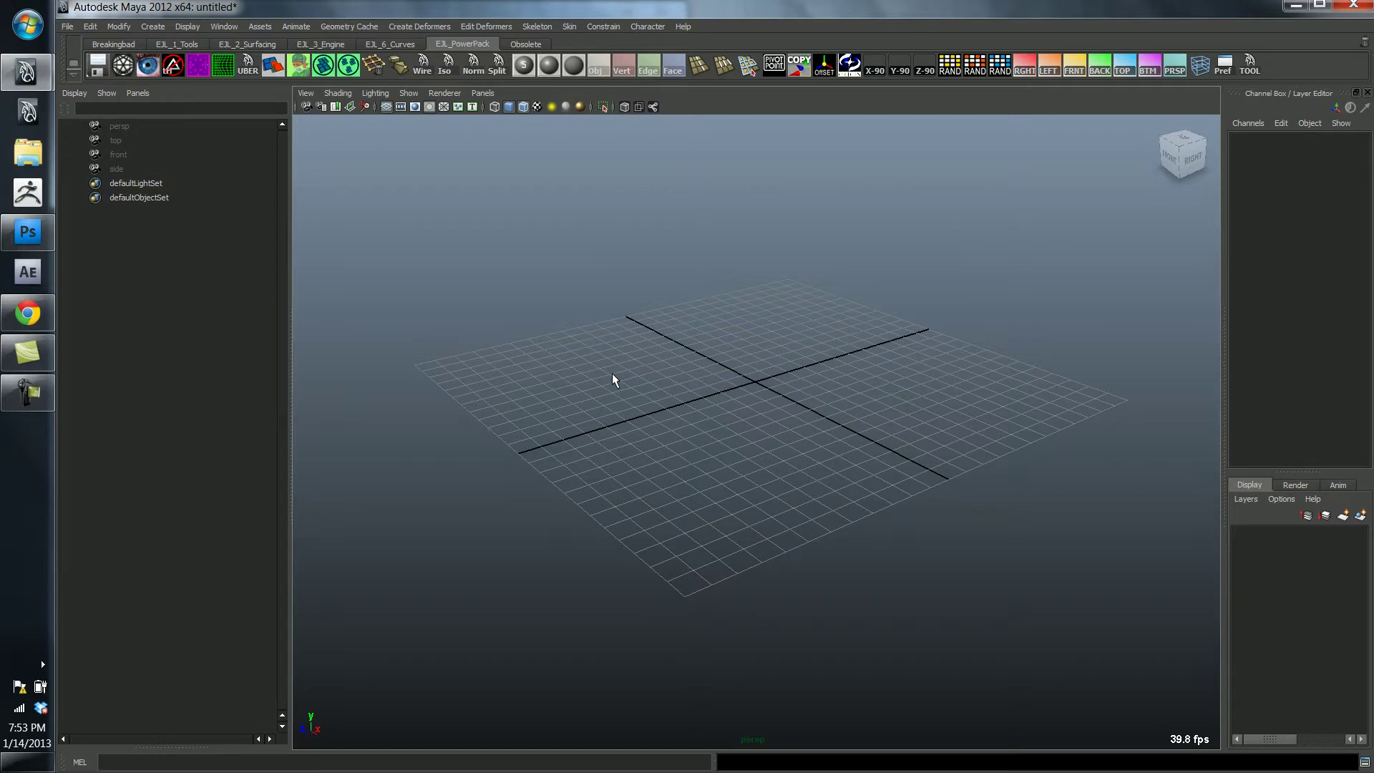
- Turn off Interactive Creation for polygon primitives and create a default polygon cube at the origin
left_click(146, 25)
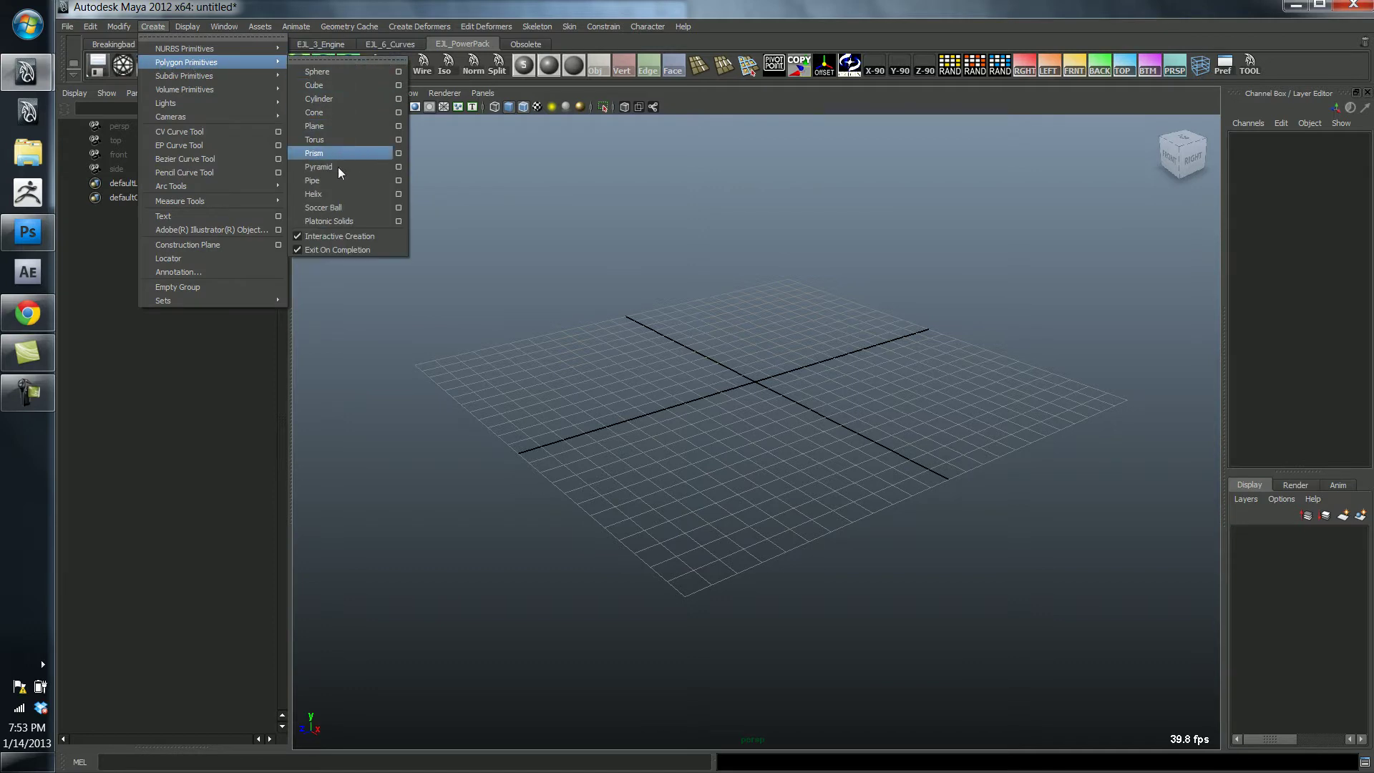
left_click(337, 236)
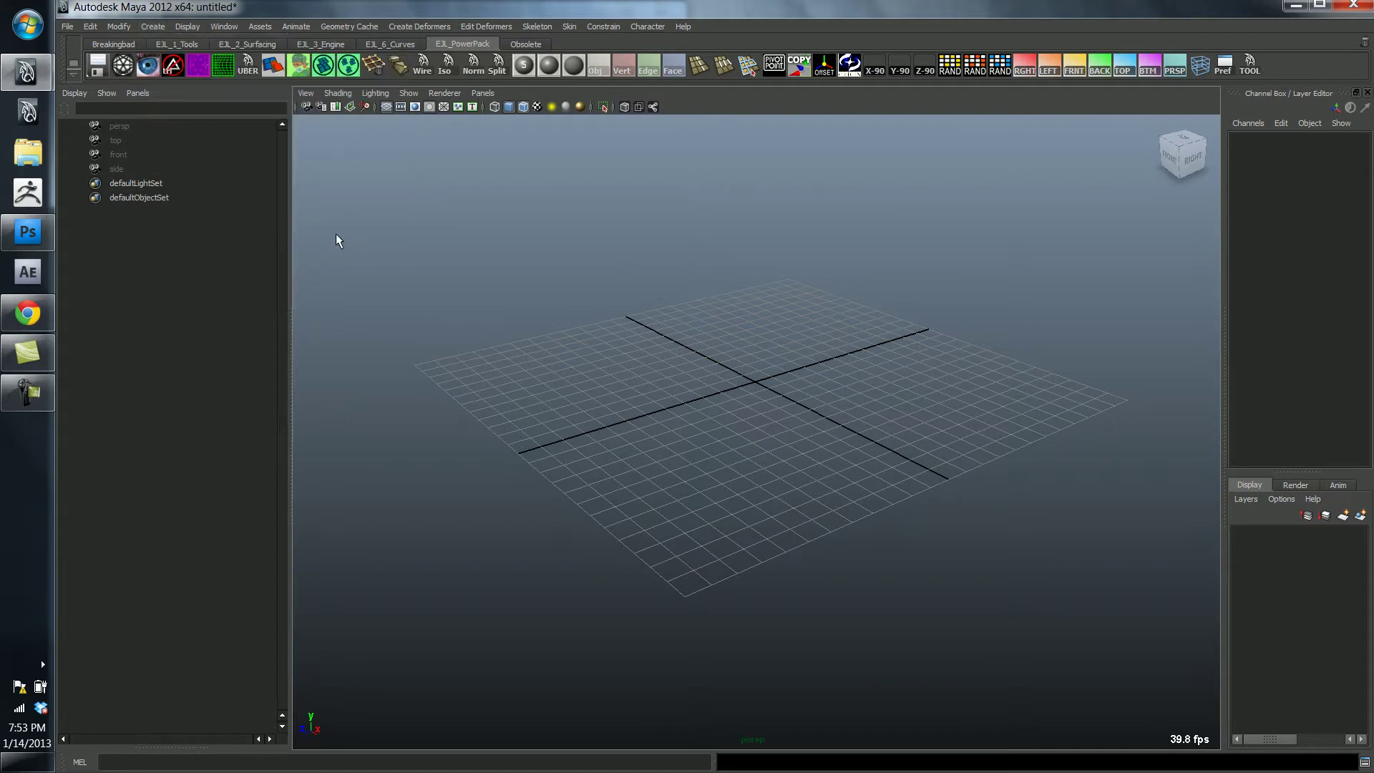
left_click(153, 26)
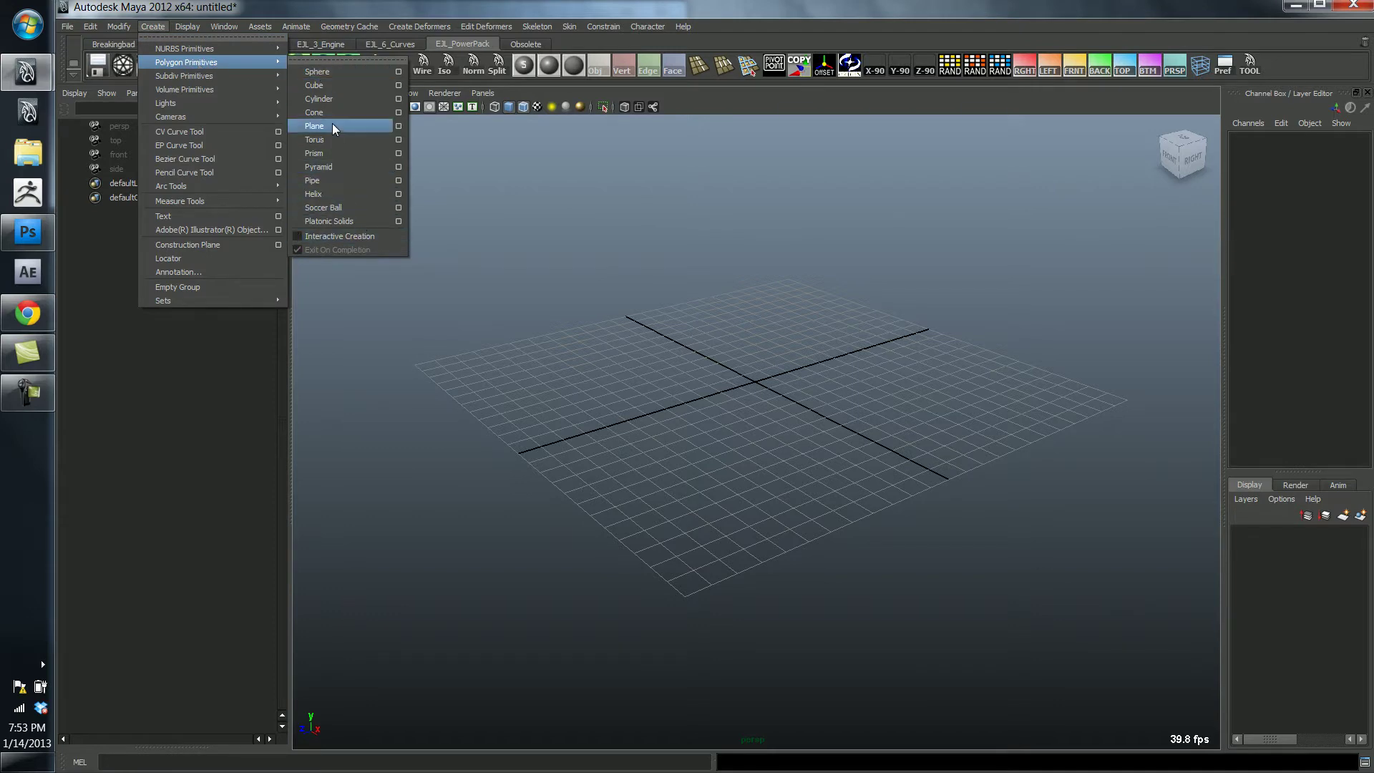
left_click(319, 86)
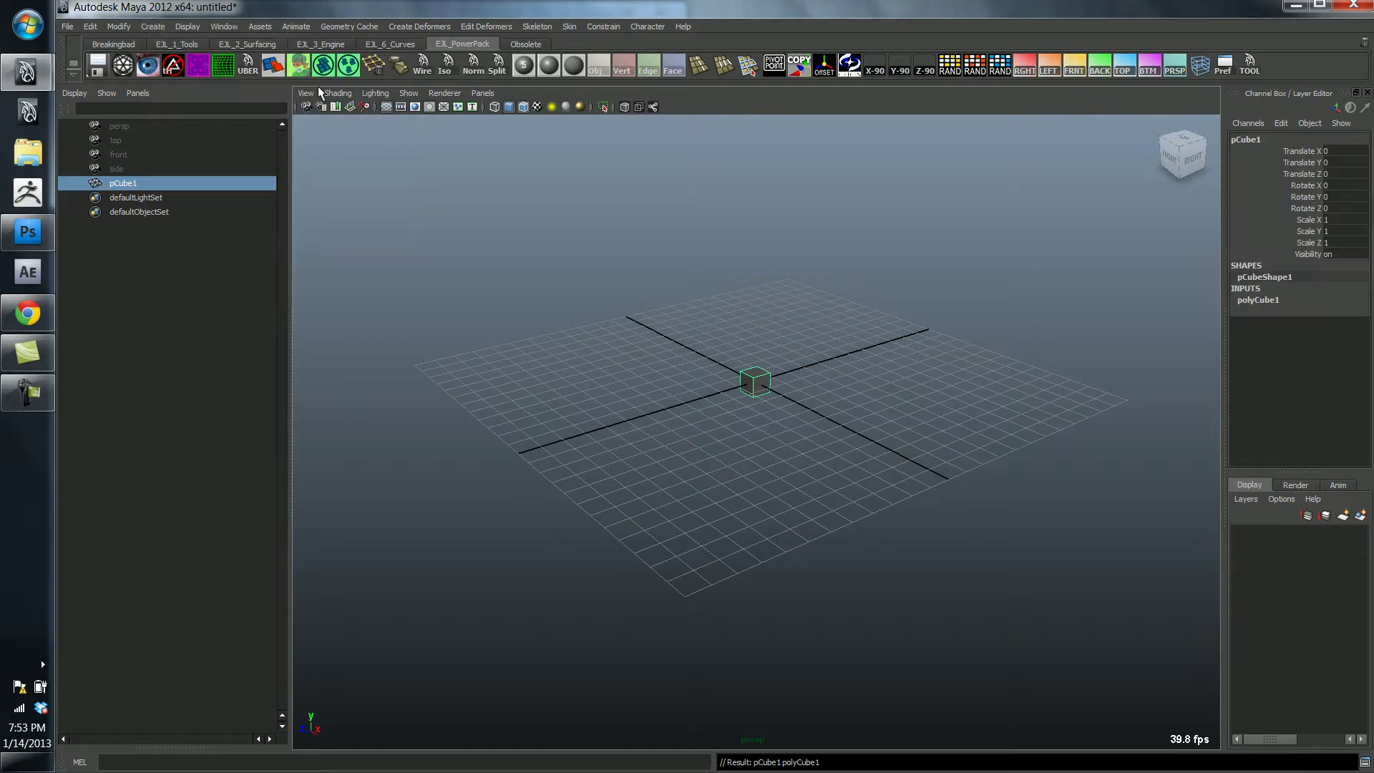
left_click_drag(715, 417, 879, 402, "alt")
right_click_drag(878, 402, 825, 387, "alt")
middle_click_drag(825, 386, 745, 529, "alt")
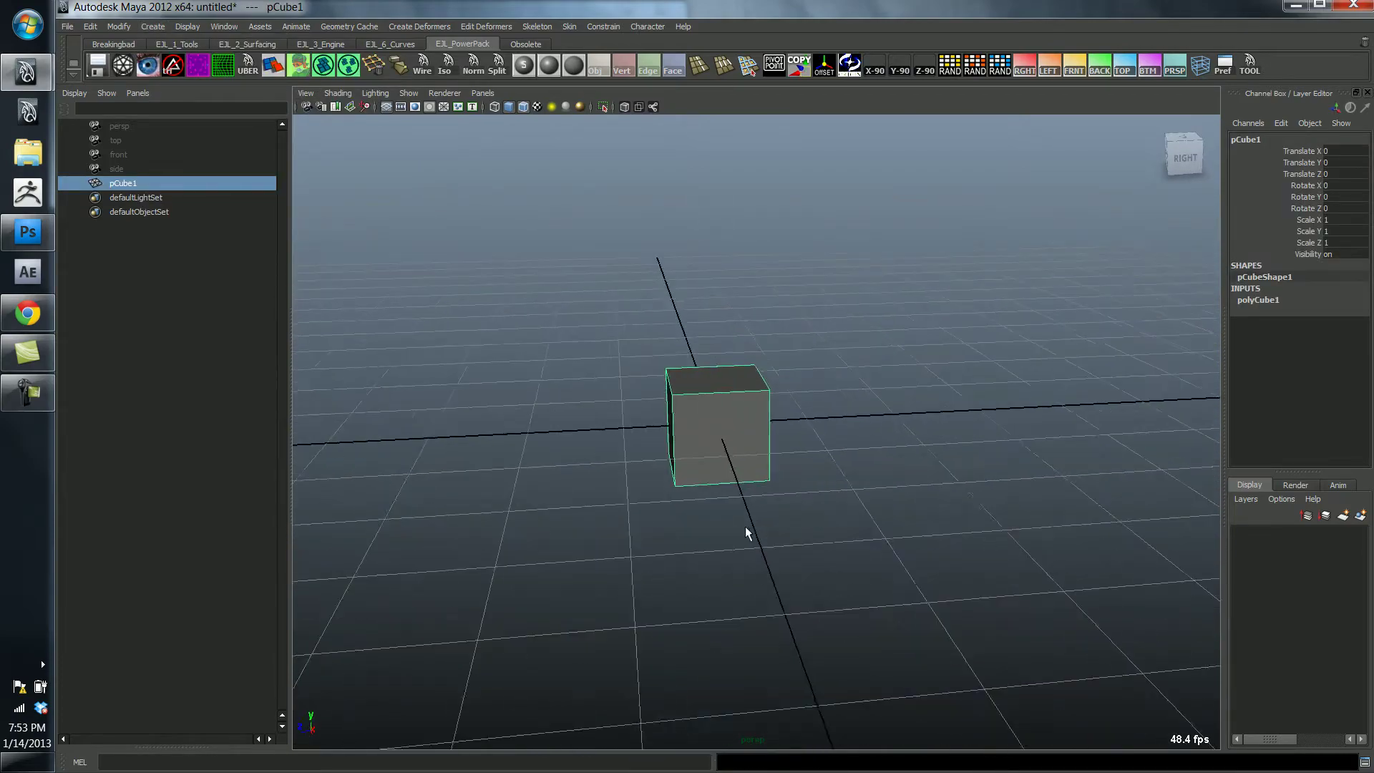
left_click_drag(745, 529, 781, 523, "alt")
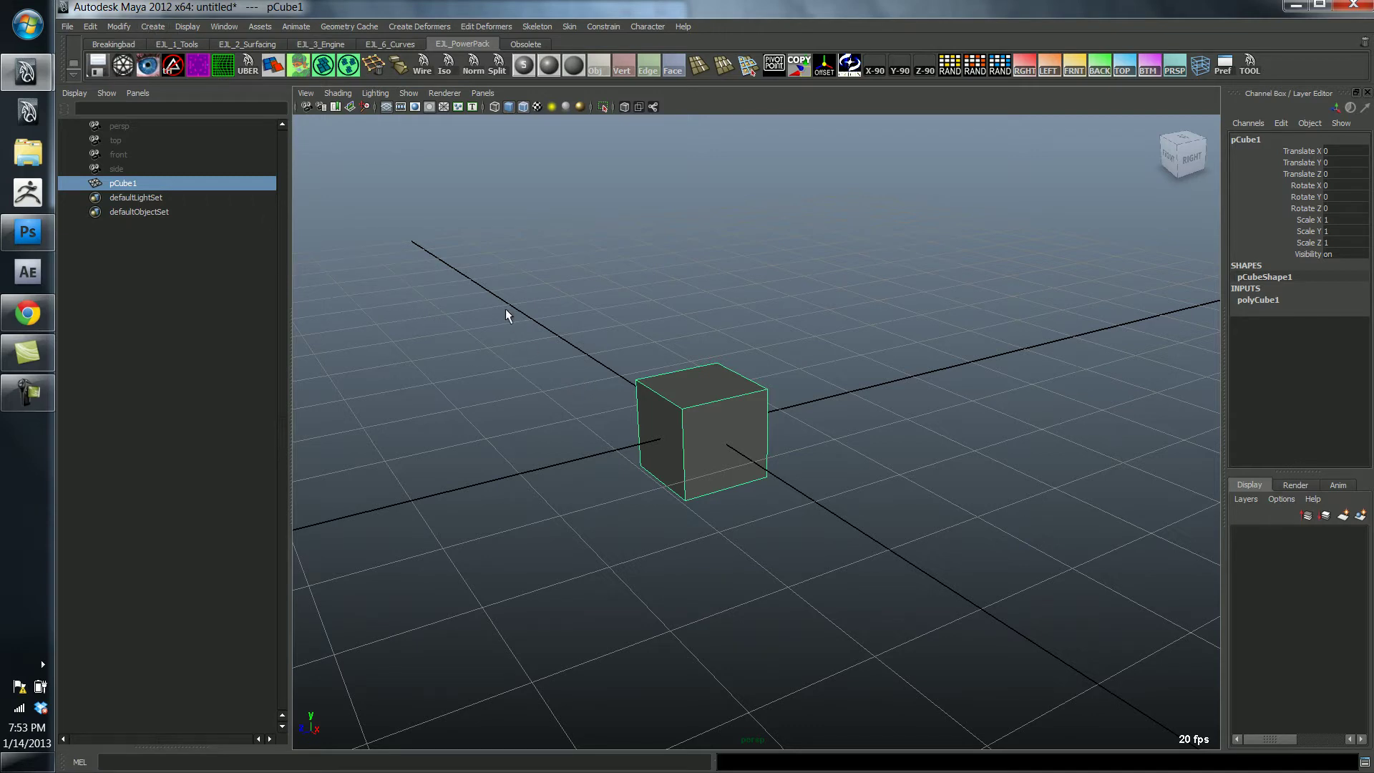
left_click(153, 29)
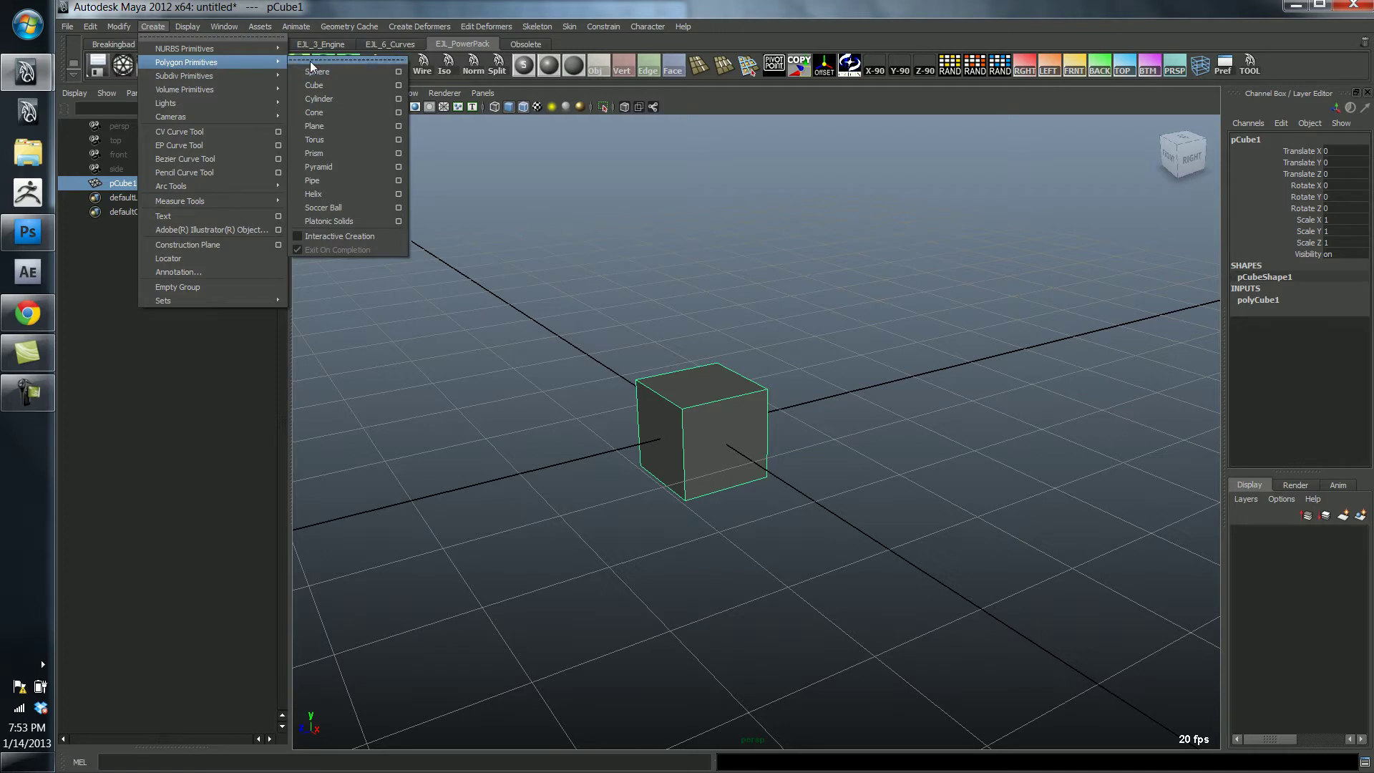
left_click(540, 238)
key("space")
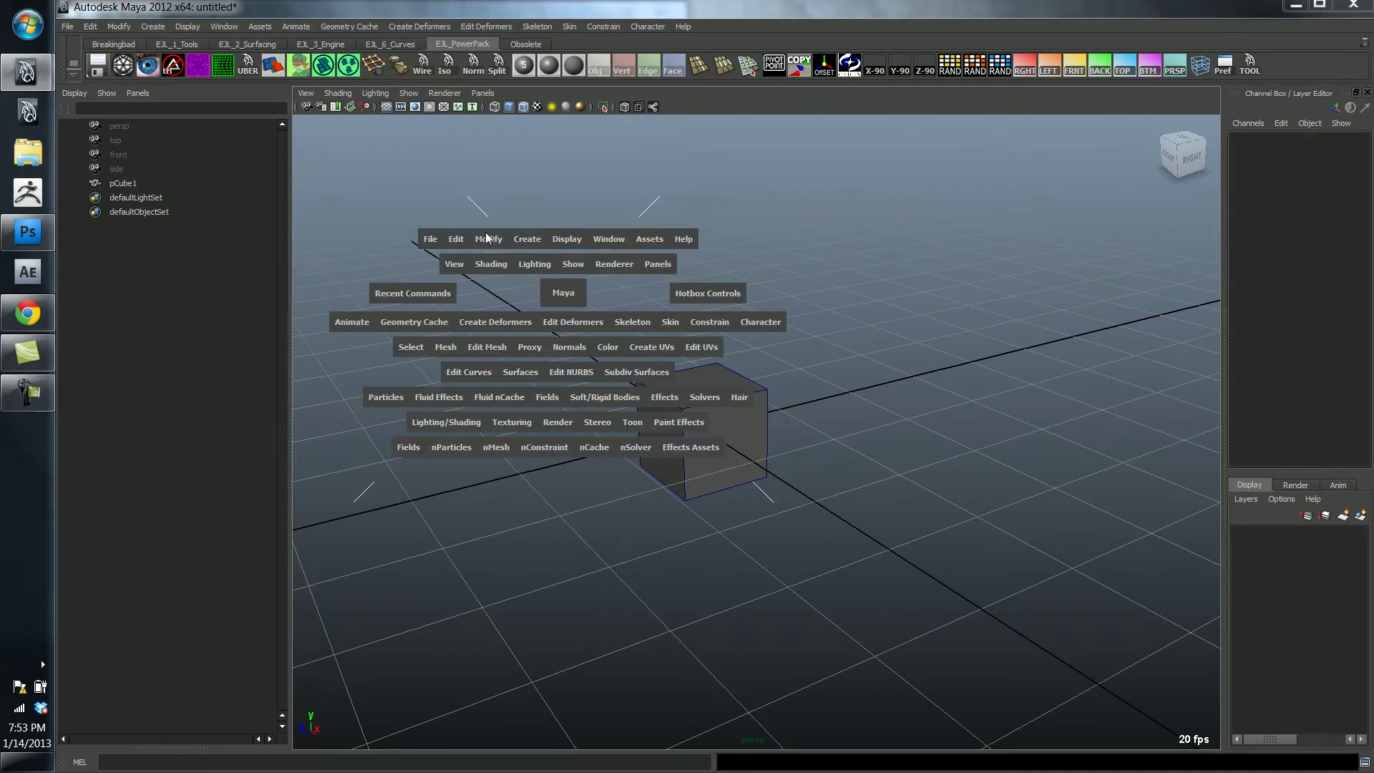
left_click(524, 240)
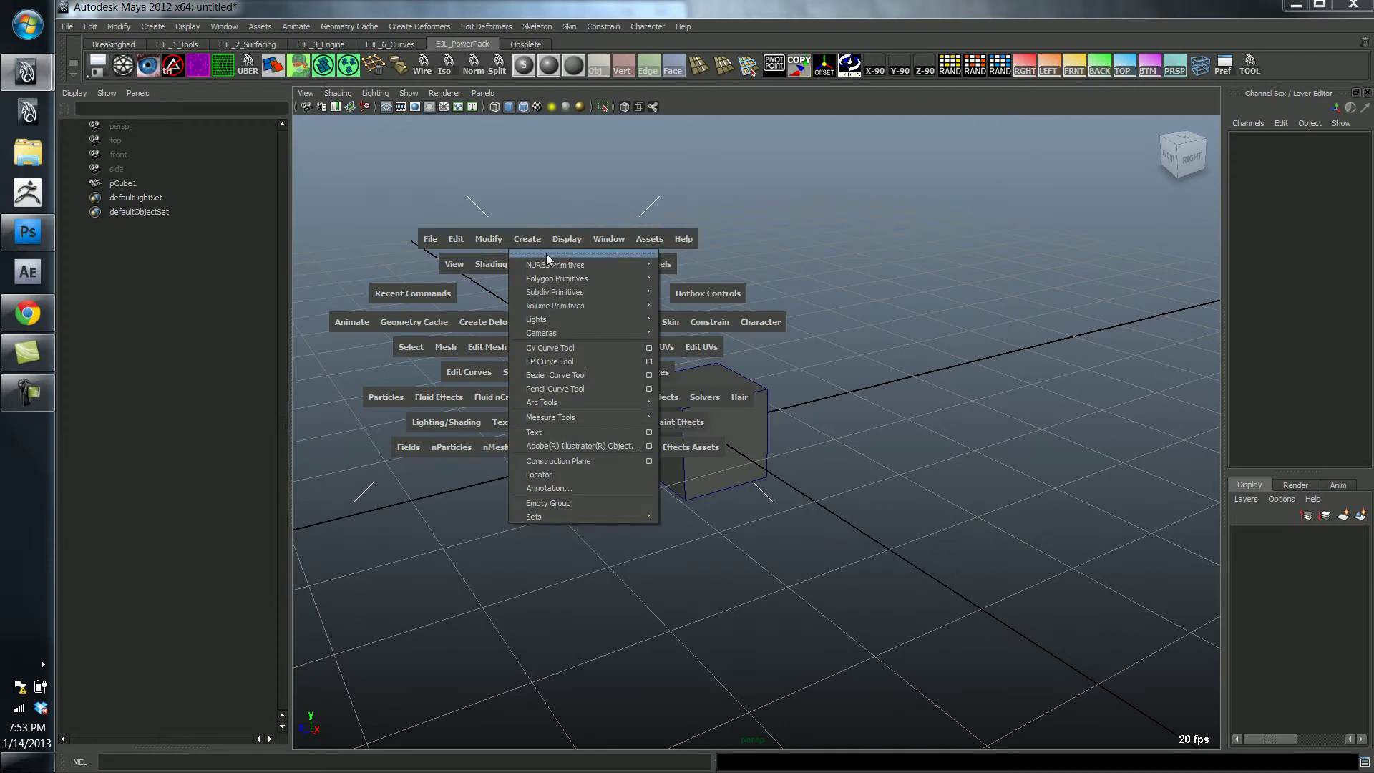
left_click(491, 153)
- Tear off the Polygon Primitives list as a floating window, reposition it and close it
left_click(153, 26)
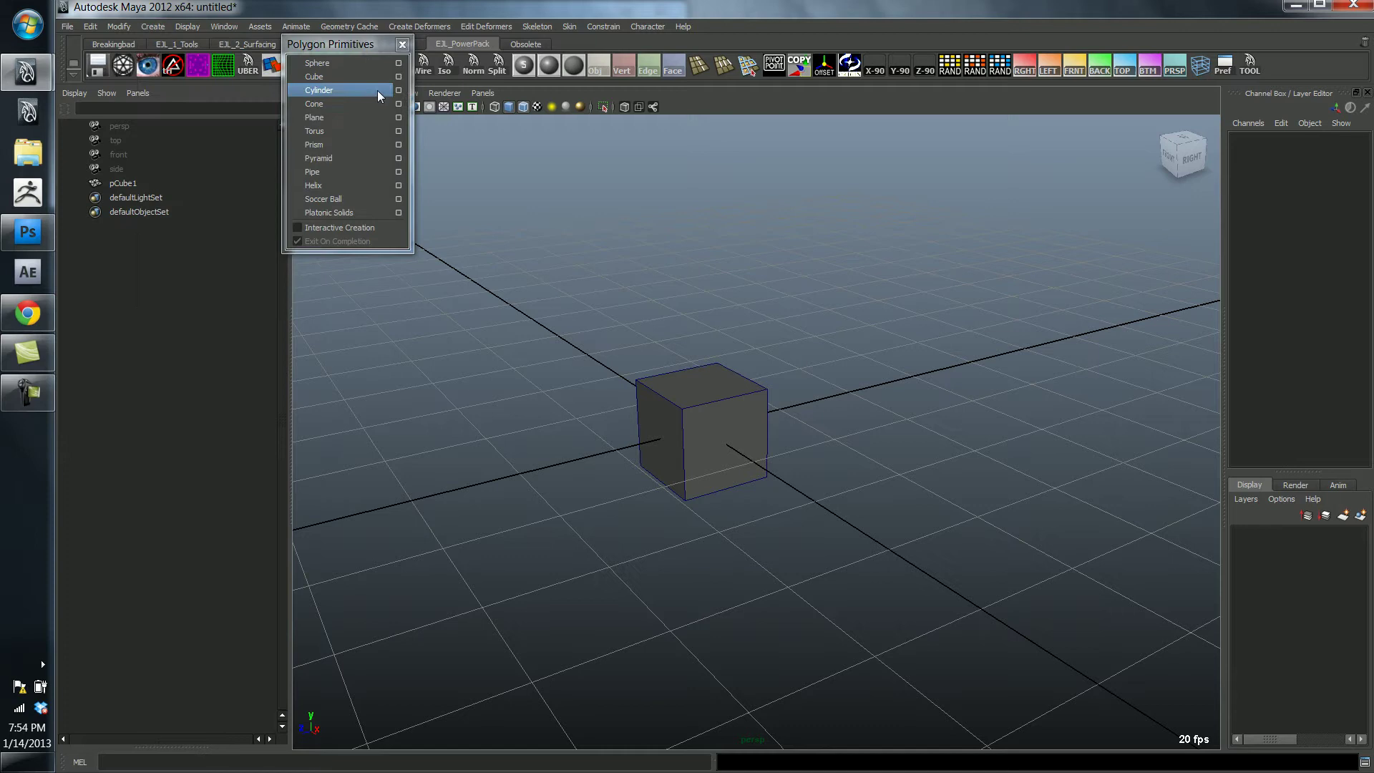
left_click(343, 59)
left_click_drag(322, 234, 382, 159)
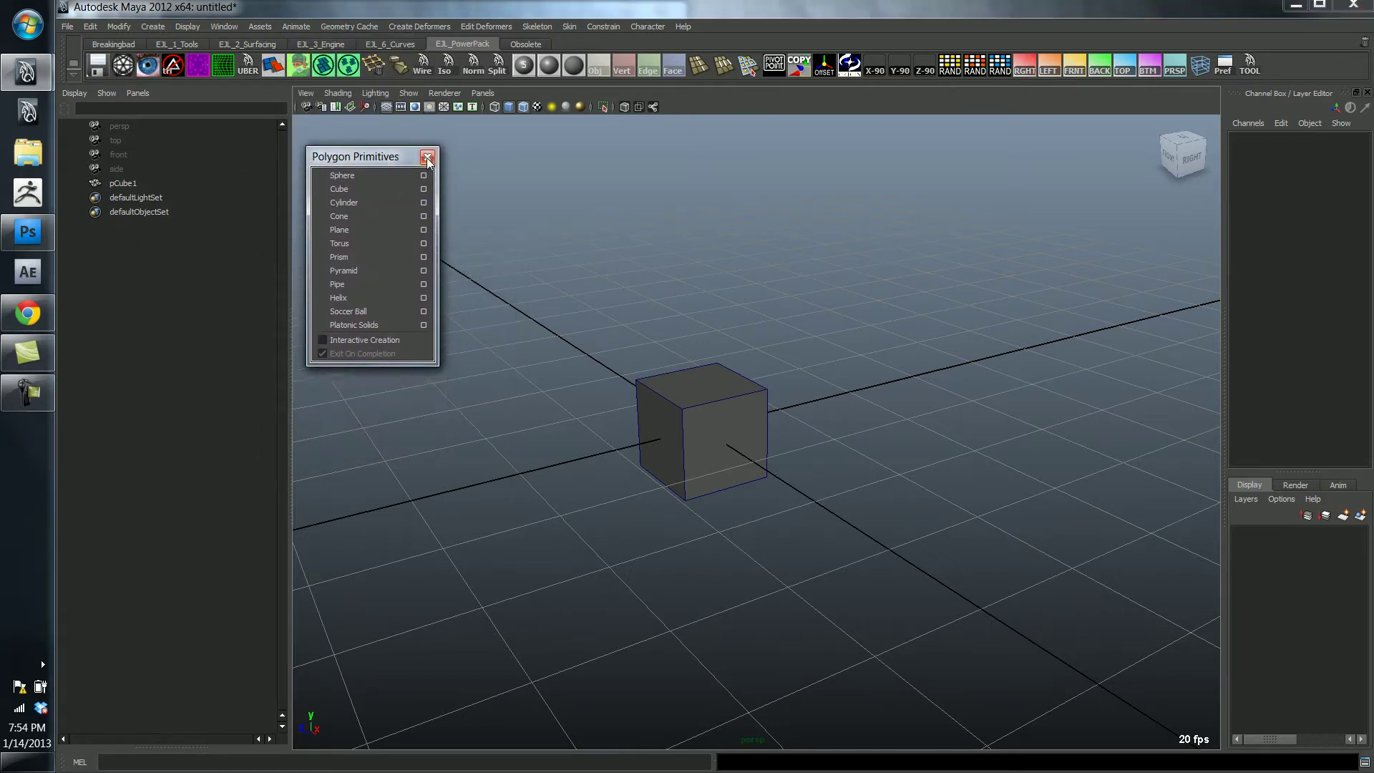
left_click(152, 26)
mouse_move(167, 65)
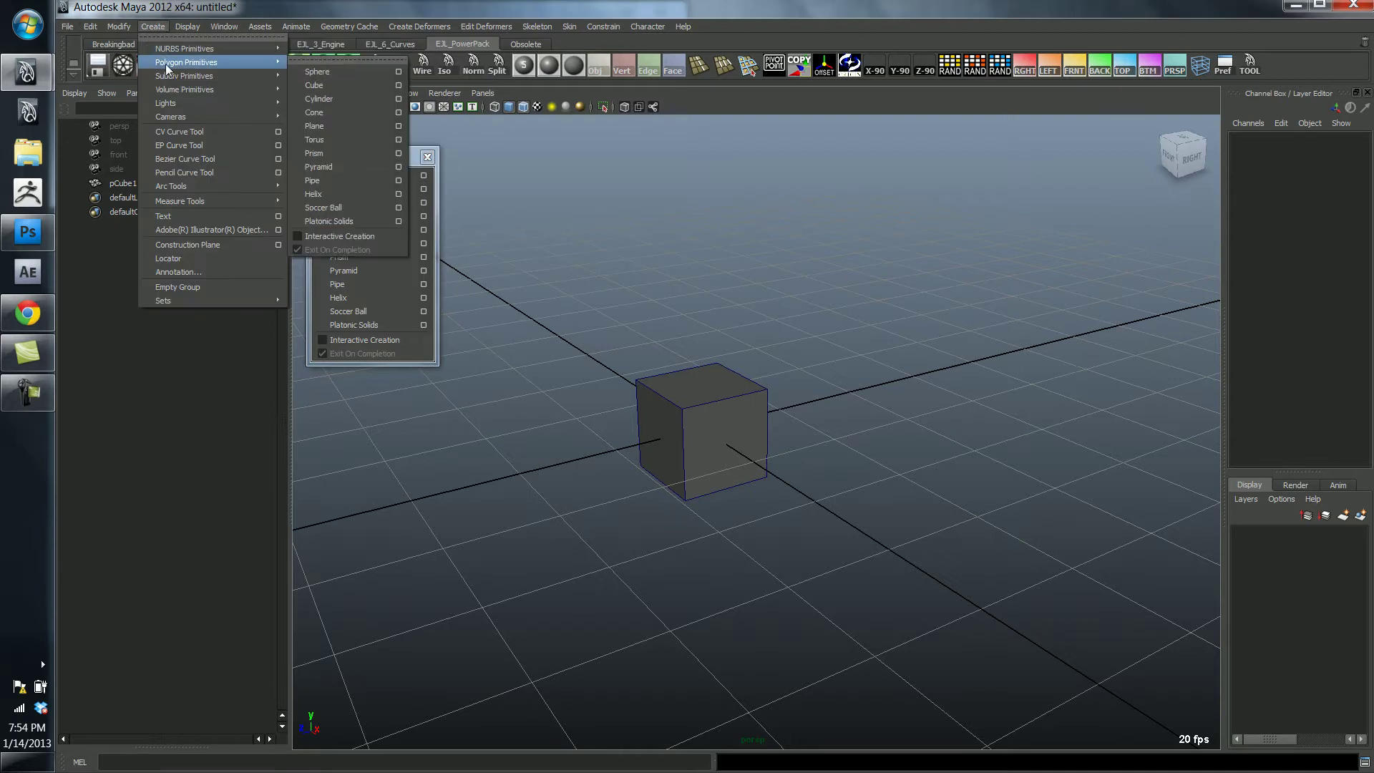
left_click(480, 158)
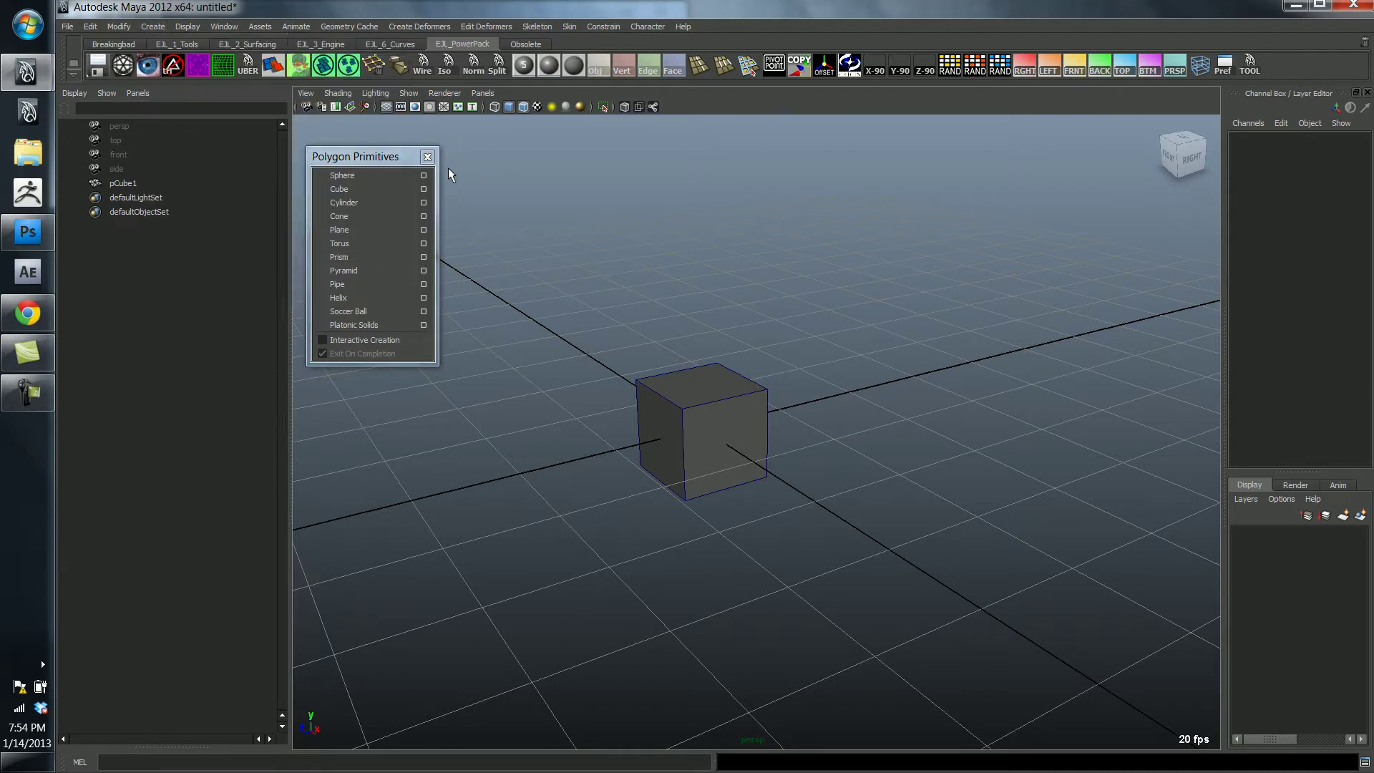
left_click(427, 156)
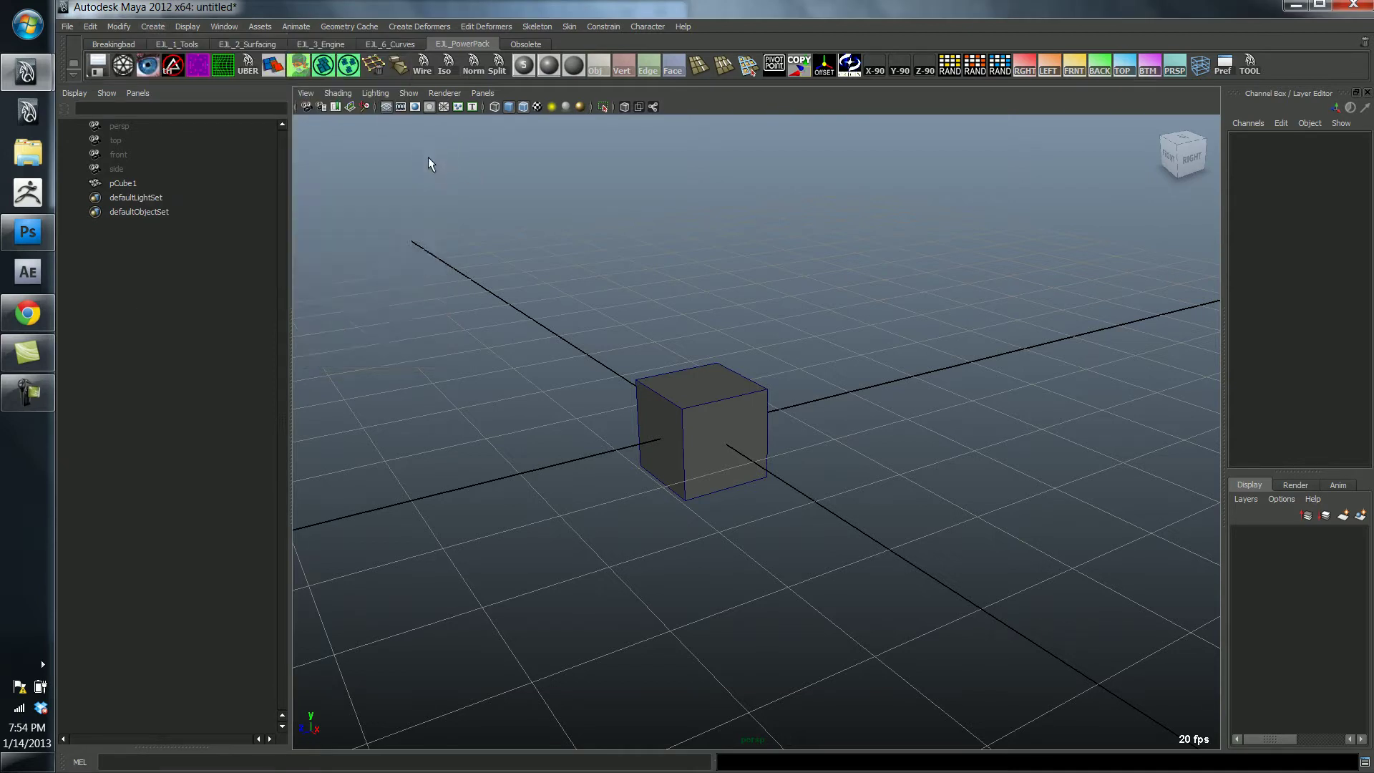
- Detach the Polygon Primitives list as a floating window and place it over the Outliner's empty area
left_click(149, 26)
mouse_move(173, 63)
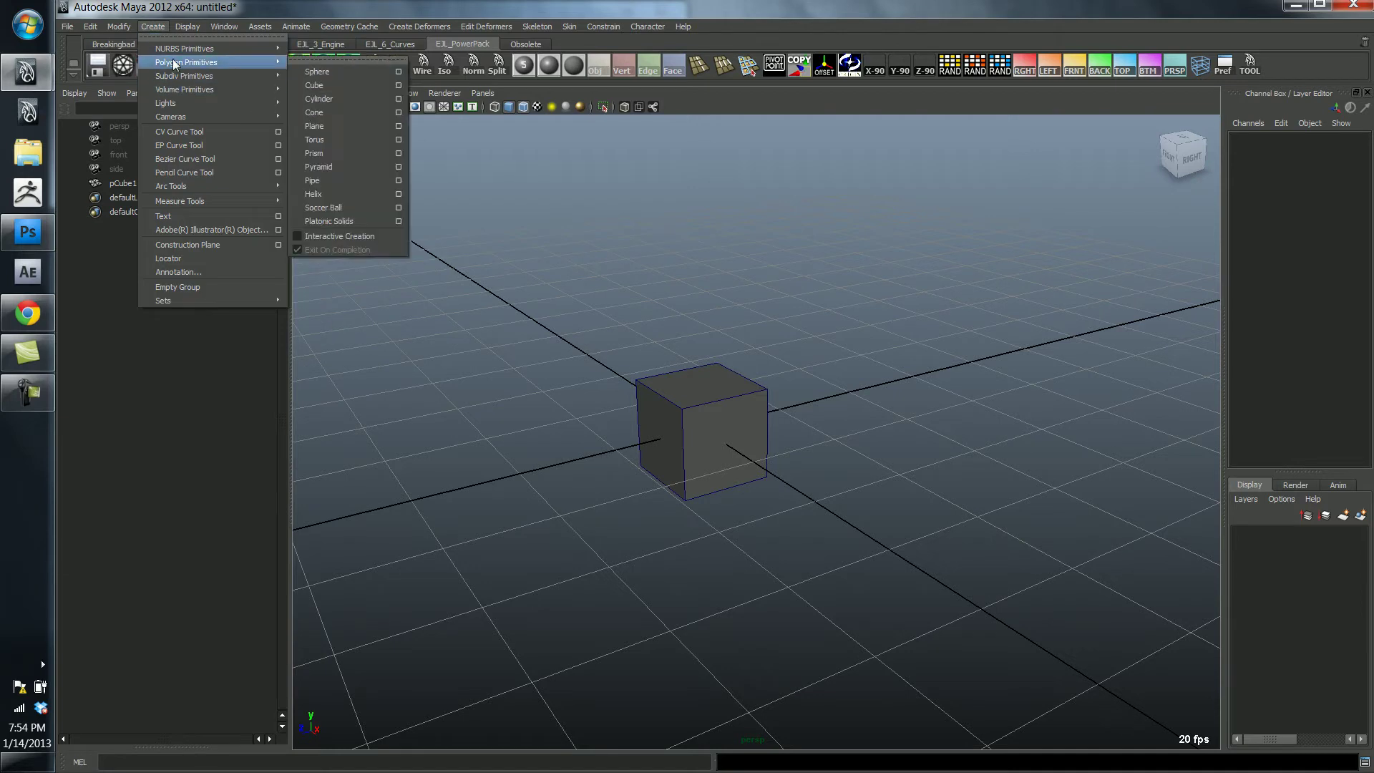
left_click(319, 58)
left_click_drag(343, 44, 195, 256)
- Select the cube and move it to about 0.844 in Y and -0.316 in Z
left_click(675, 429)
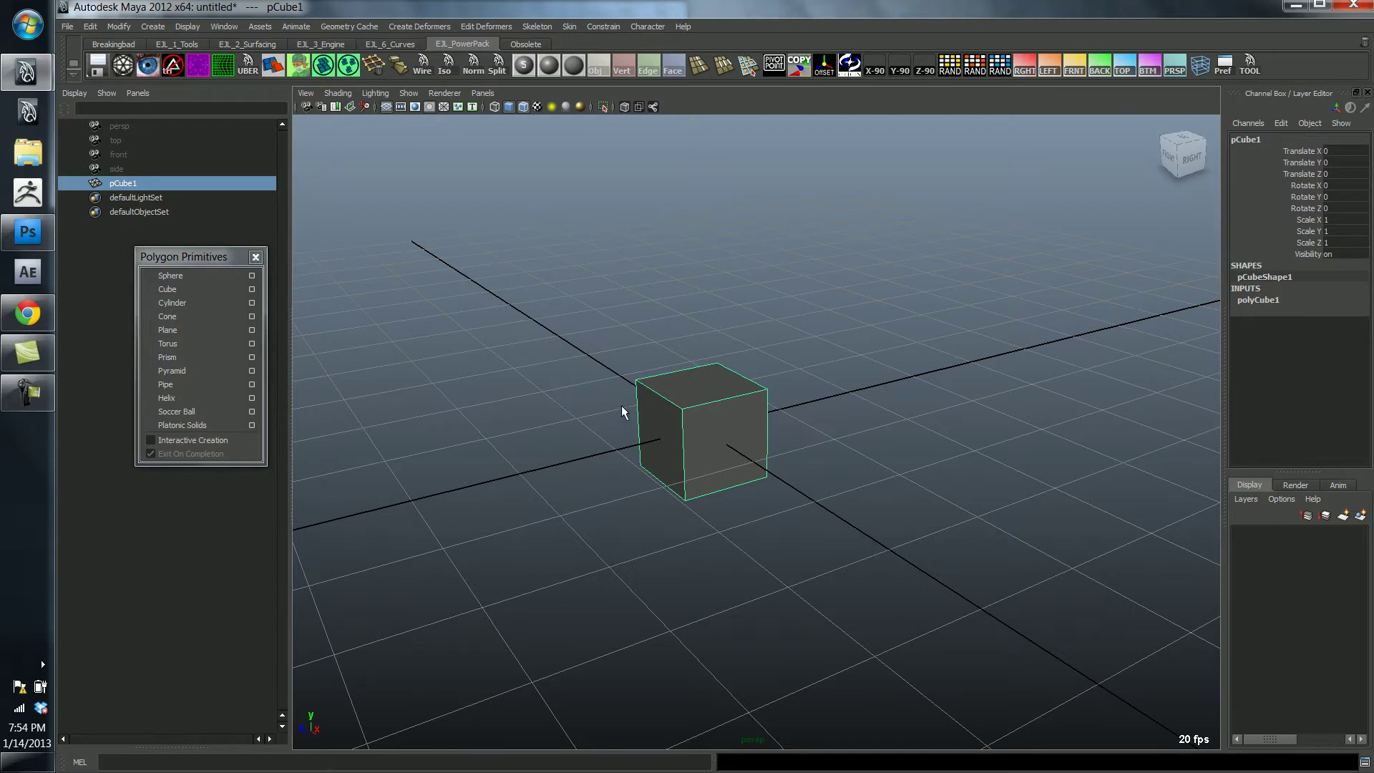
left_click(586, 385)
left_click(689, 446)
key("w")
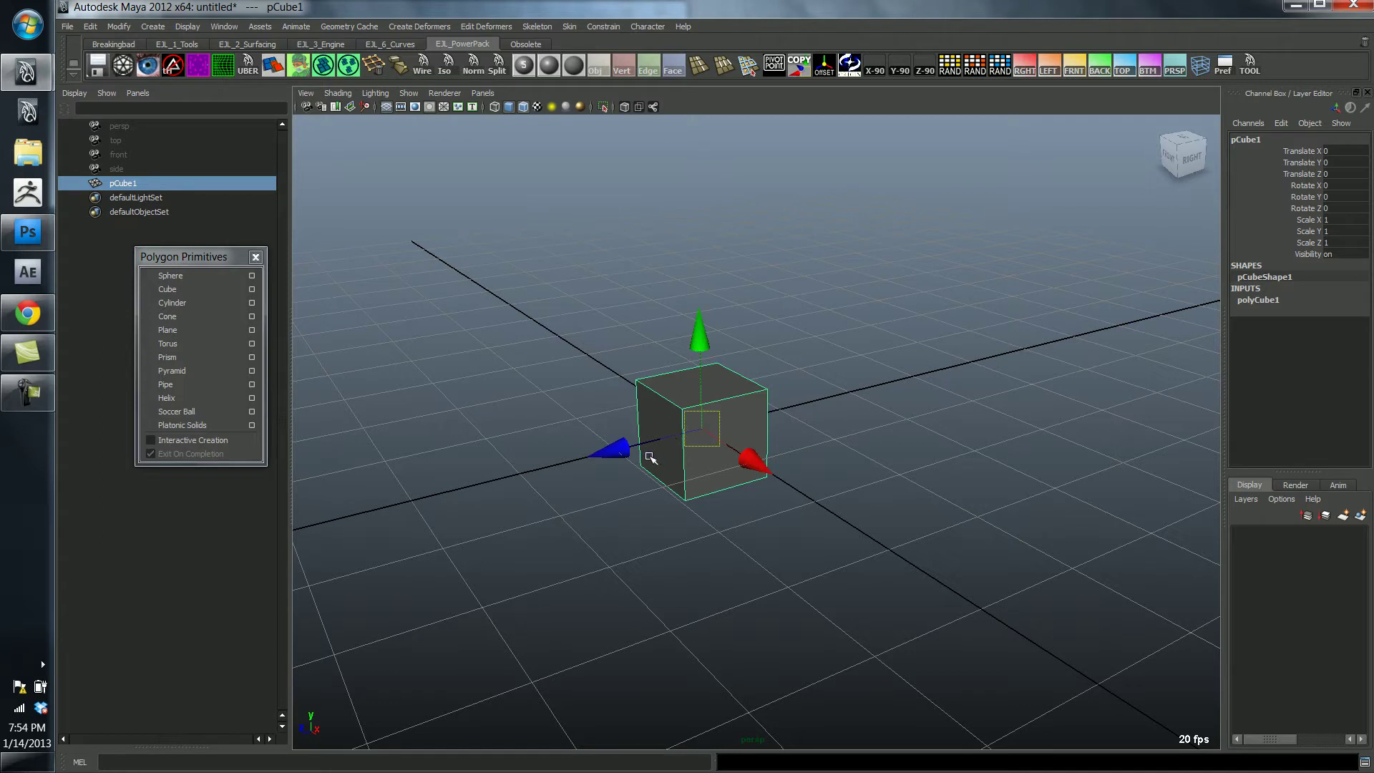
left_click_drag(625, 449, 635, 442)
left_click_drag(729, 337, 721, 258)
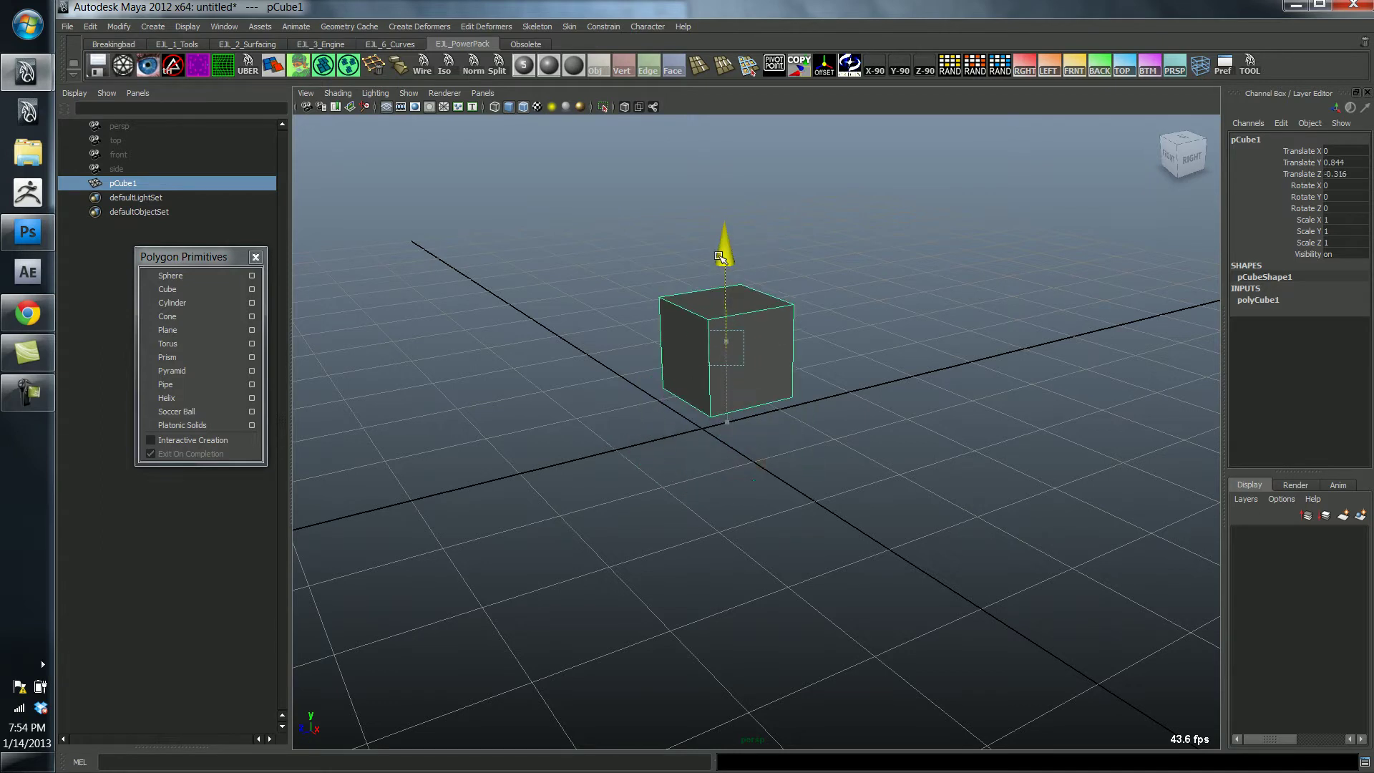
- Rotate the cube to about -3.383, 7.876, -7.09 and scale it to about 1.482, 1.227, 1.151 in X, Y, Z
key("e")
left_click_drag(714, 306, 813, 393)
key("r")
mouse_move(620, 370)
left_mouse_down()
mouse_move(681, 365)
mouse_move(618, 370)
left_mouse_up()
mouse_move(738, 219)
left_mouse_down()
mouse_move(725, 321)
mouse_move(752, 235)
left_mouse_up()
- Move the cube away from the origin in the negative Z direction and deselect it
key("w")
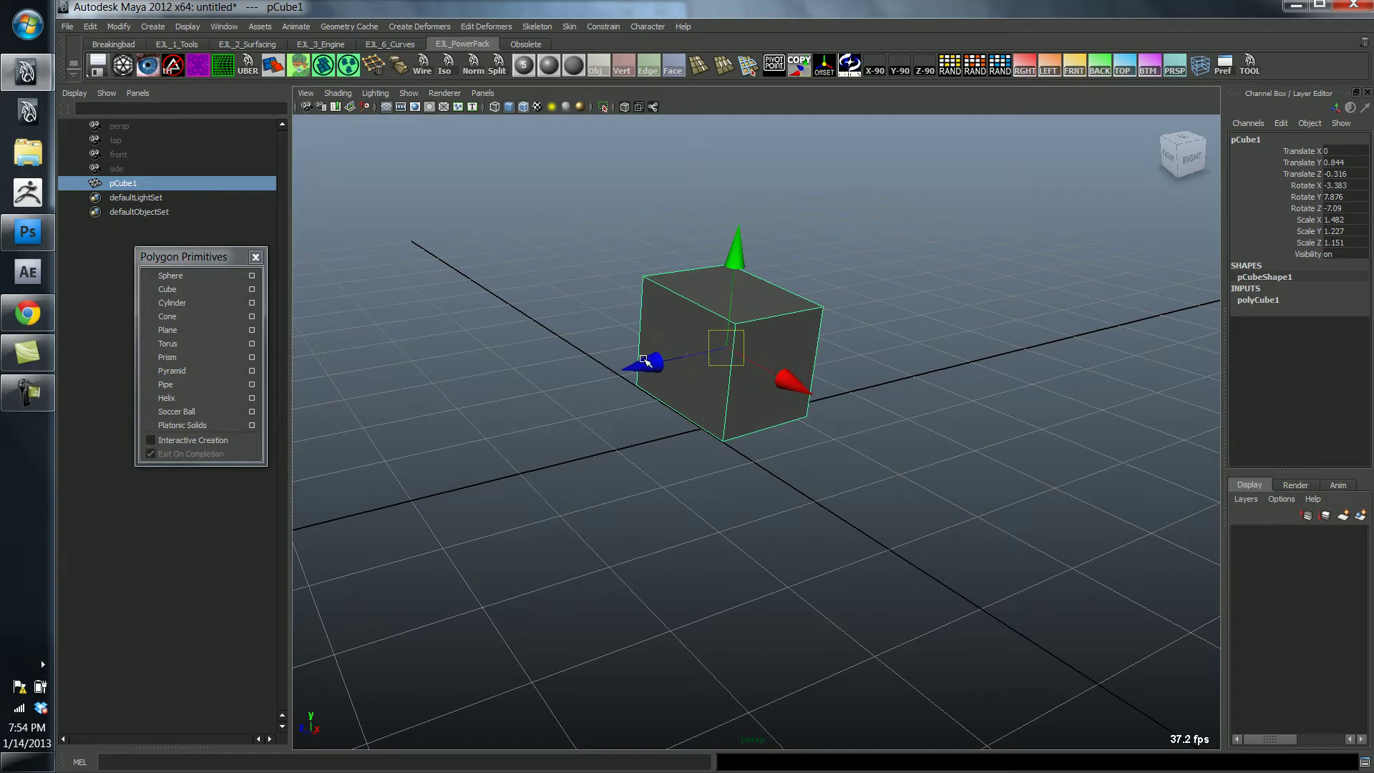
left_click_drag(646, 361, 848, 318)
left_click(647, 328)
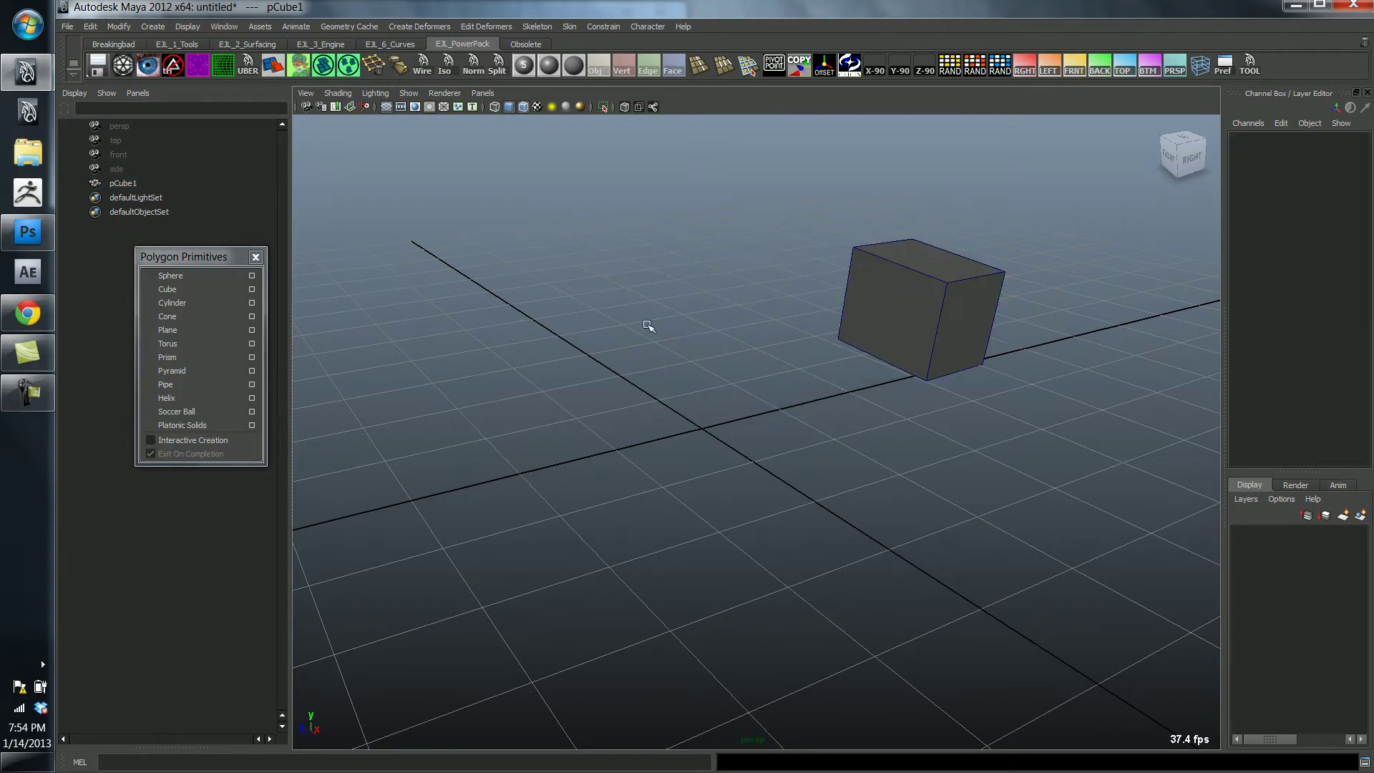
- Create a polygon sphere, raise it above the grid and move it away from the origin along positive Z
left_click(171, 276)
left_click_drag(761, 501, 725, 453, "alt")
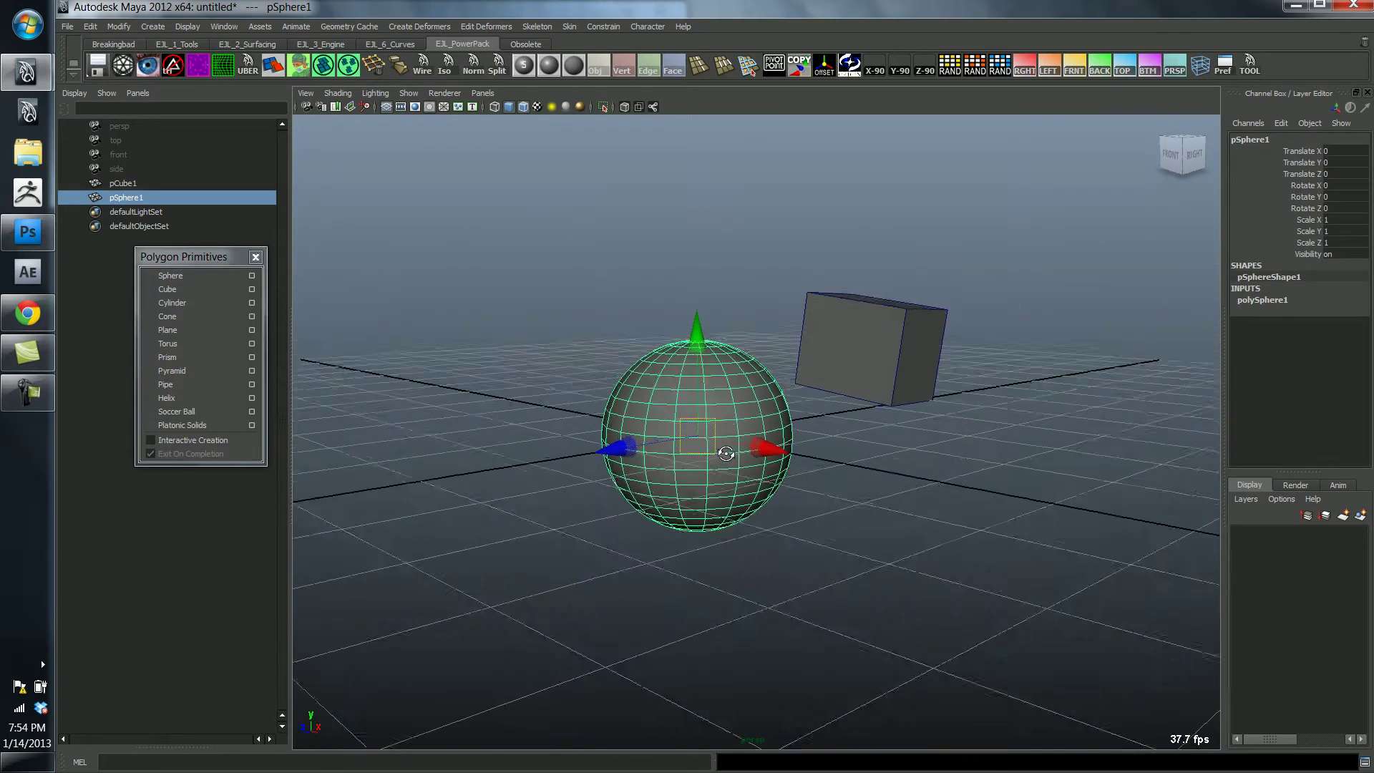
left_click_drag(696, 333, 697, 250)
left_click_drag(768, 321, 715, 373, "alt")
left_click_drag(604, 363, 295, 410)
- Create a polygon cylinder and move it to about 1.059 in Y and -5.681 in Z, beyond the cube
left_click(189, 305)
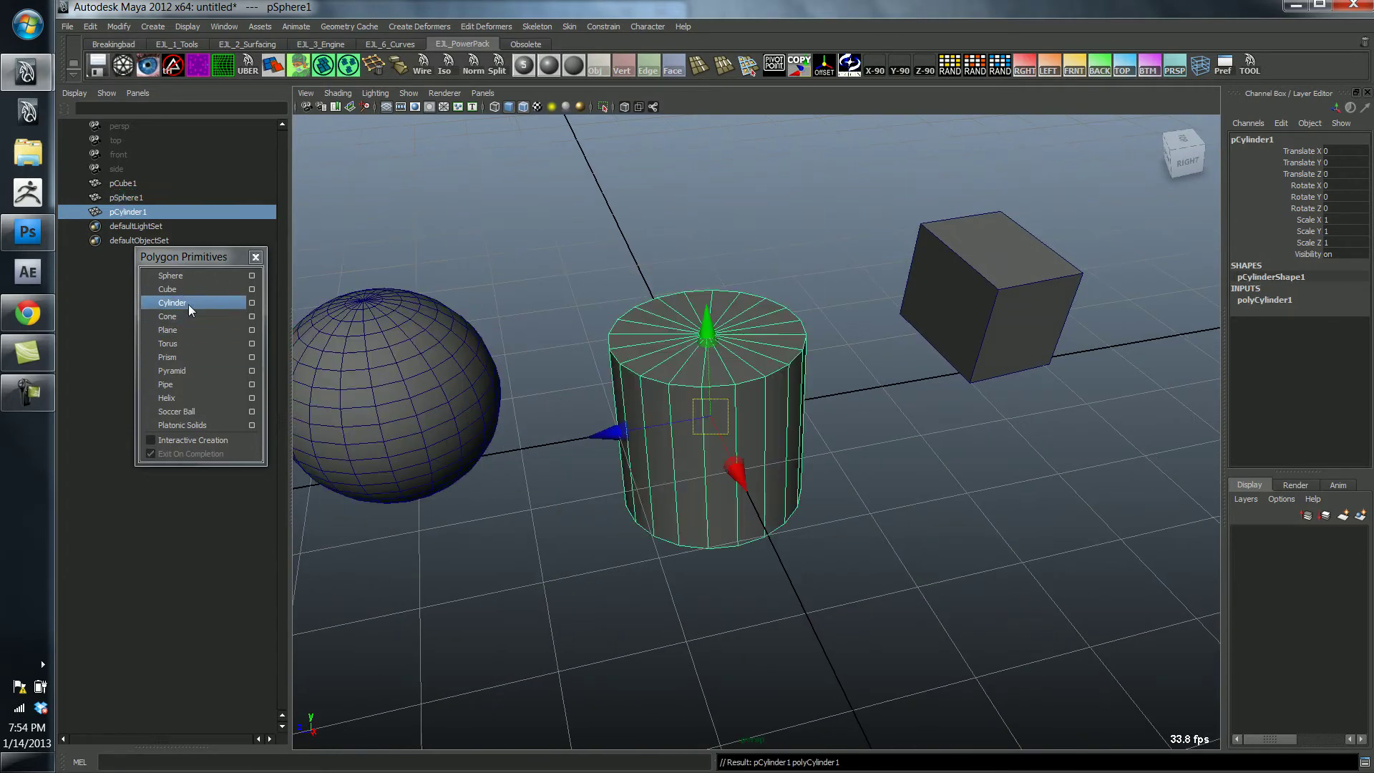
left_click_drag(644, 358, 679, 229, "alt")
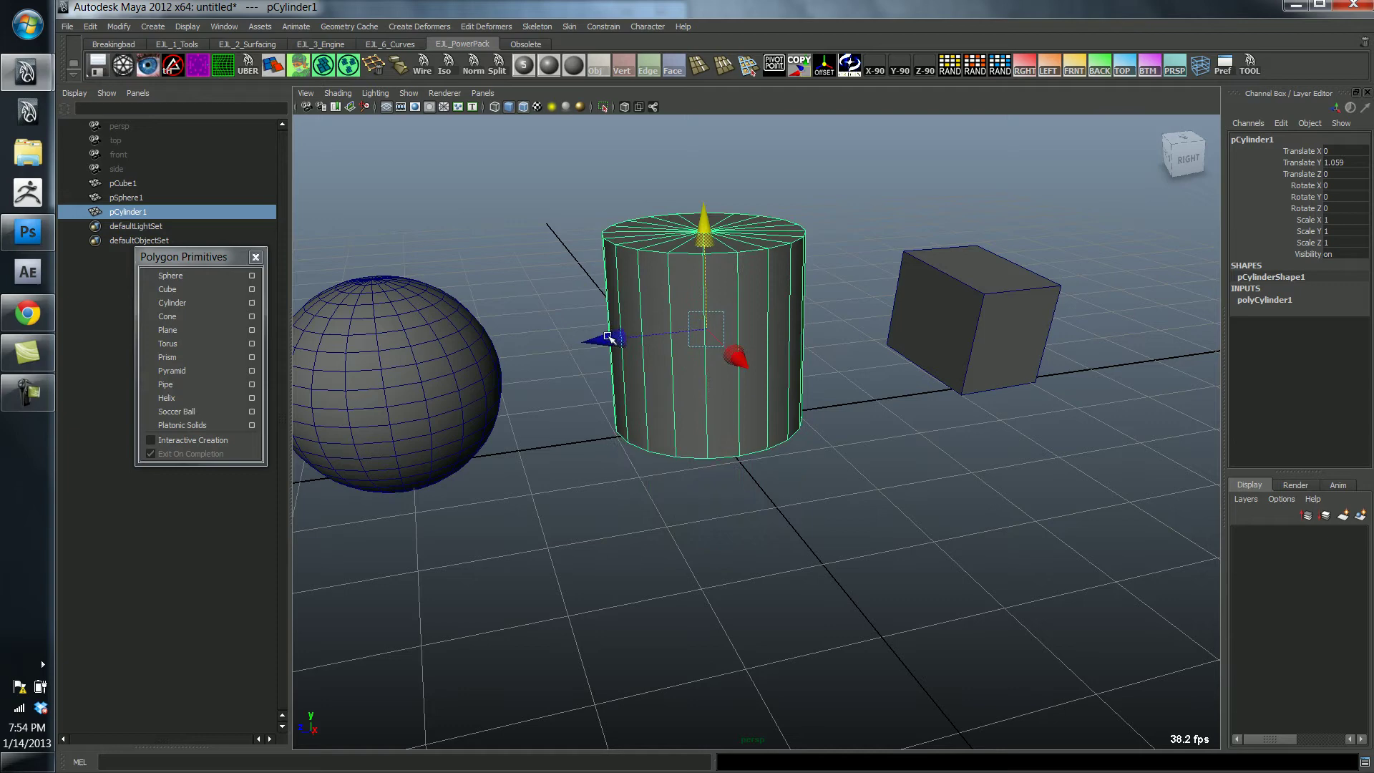
left_click_drag(609, 337, 1074, 289)
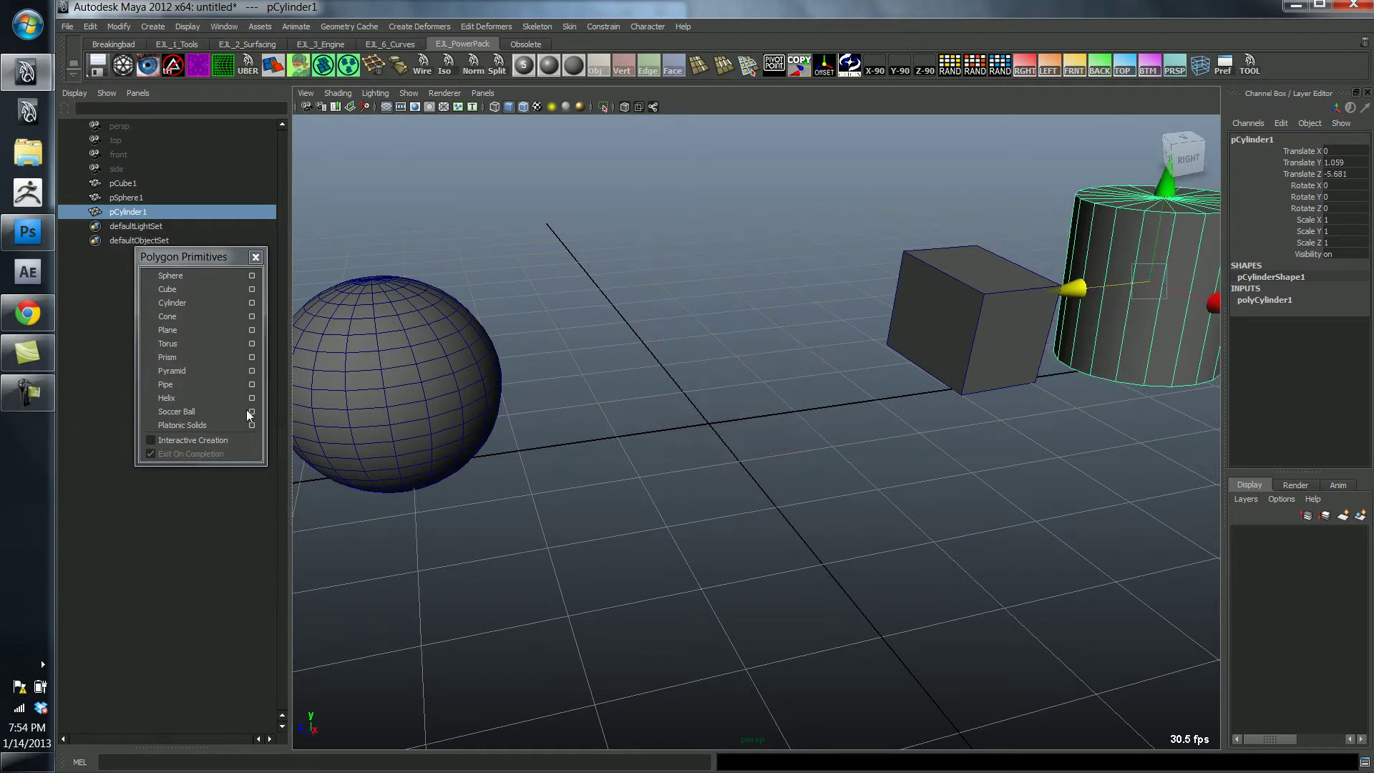
- Create a polygon cone and move it to about -5.411 in X and 1.258 in Y
left_click(179, 318)
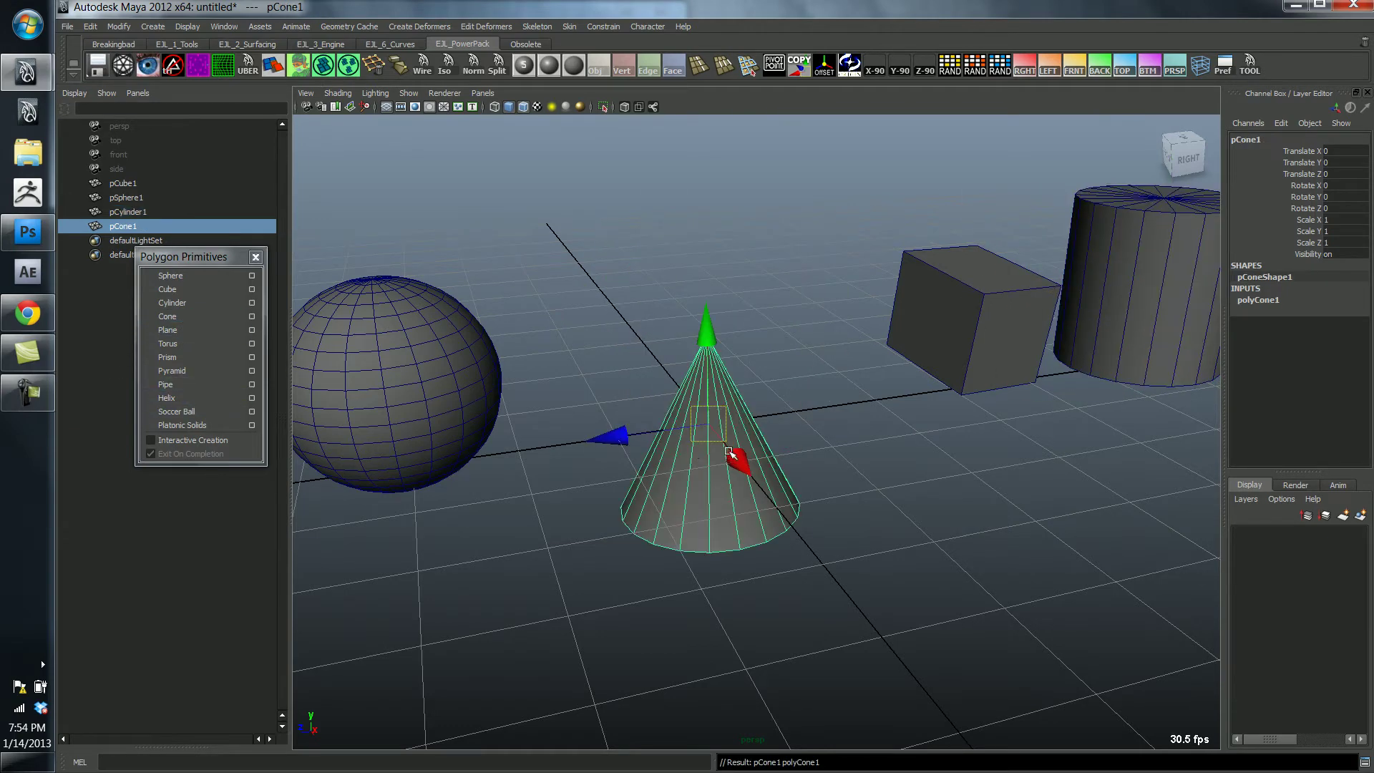
left_click_drag(712, 318, 714, 191)
left_click_drag(730, 342, 616, 233)
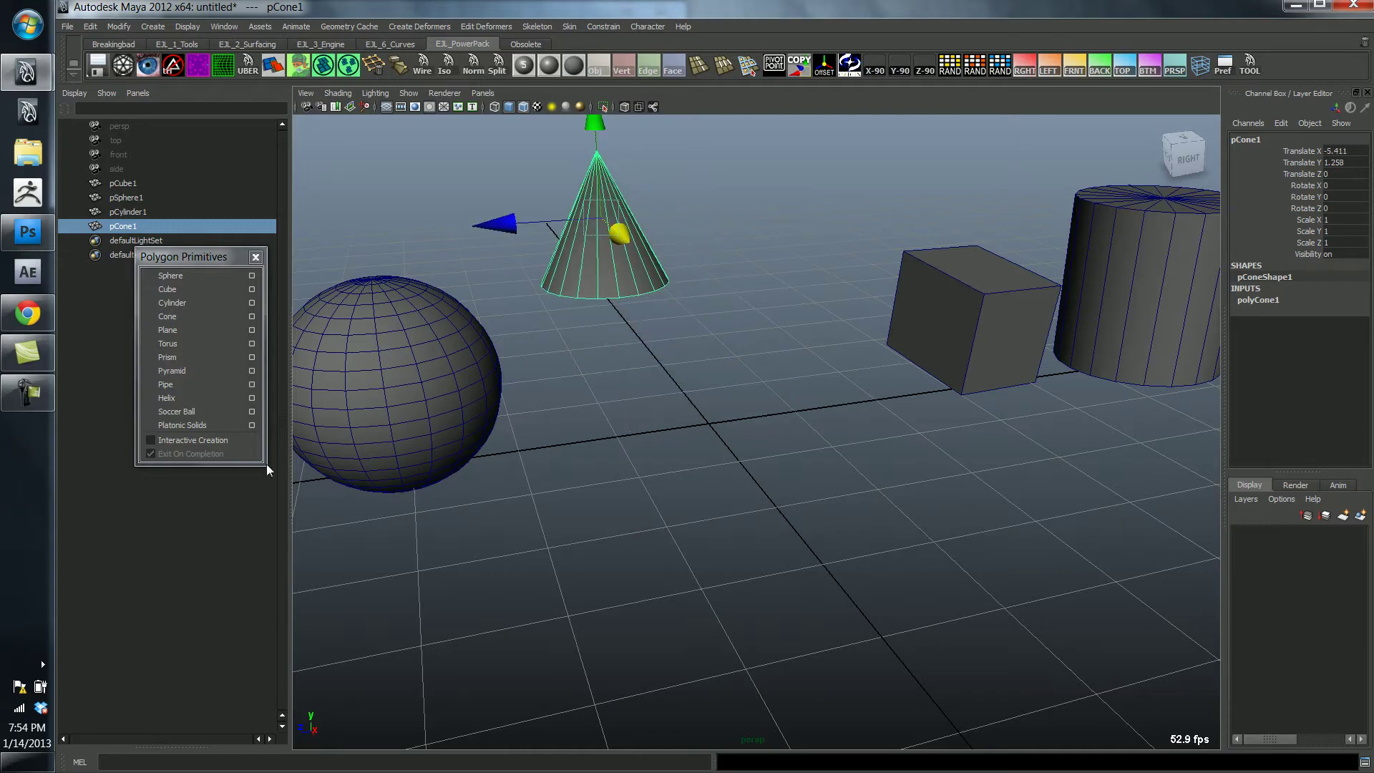
- Create a polygon plane and move it to about -2.381 in X, 1.067 in Y and 1.974 in Z
left_click(200, 330)
left_click_drag(714, 327, 703, 237)
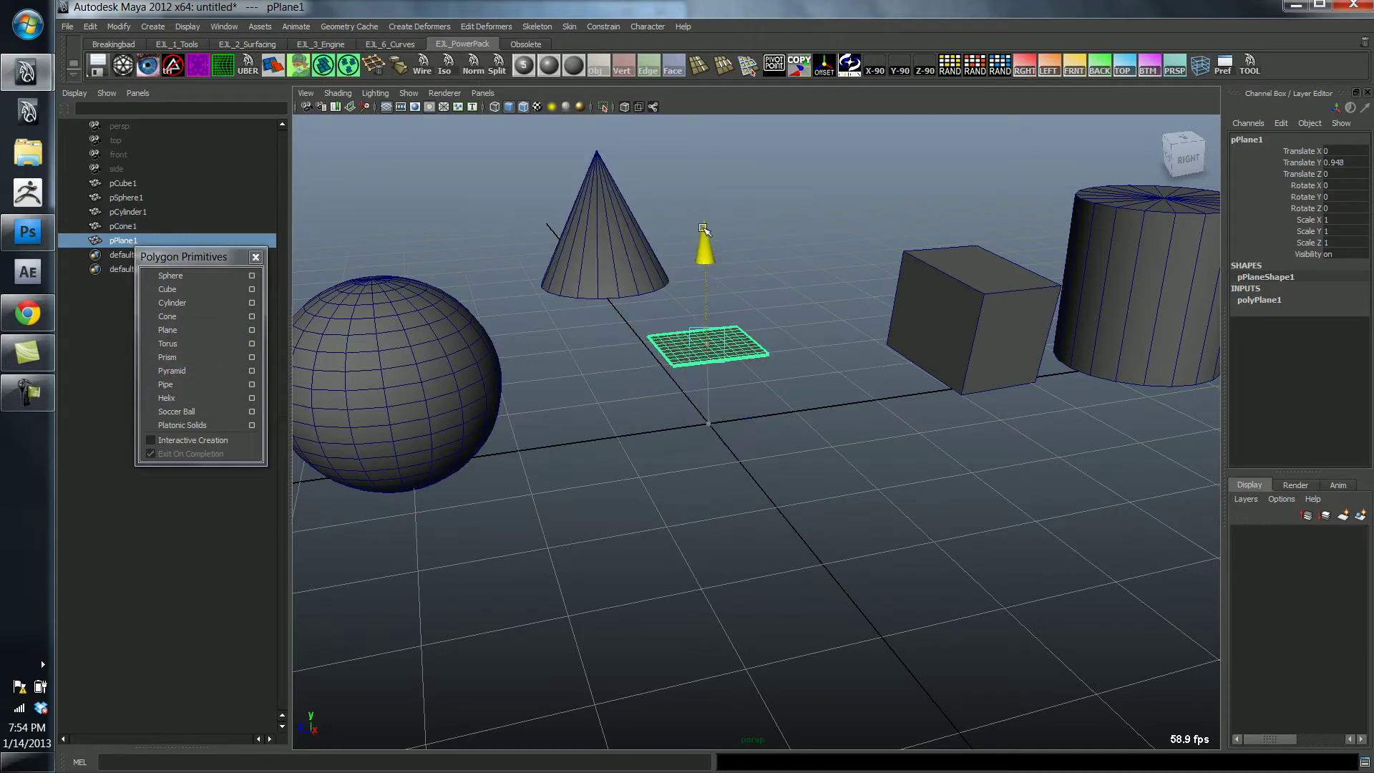
key("r")
left_click_drag(698, 346, 727, 337, "alt")
right_click_drag(727, 337, 1161, 405, "alt")
left_click_drag(1161, 405, 657, 506, "alt")
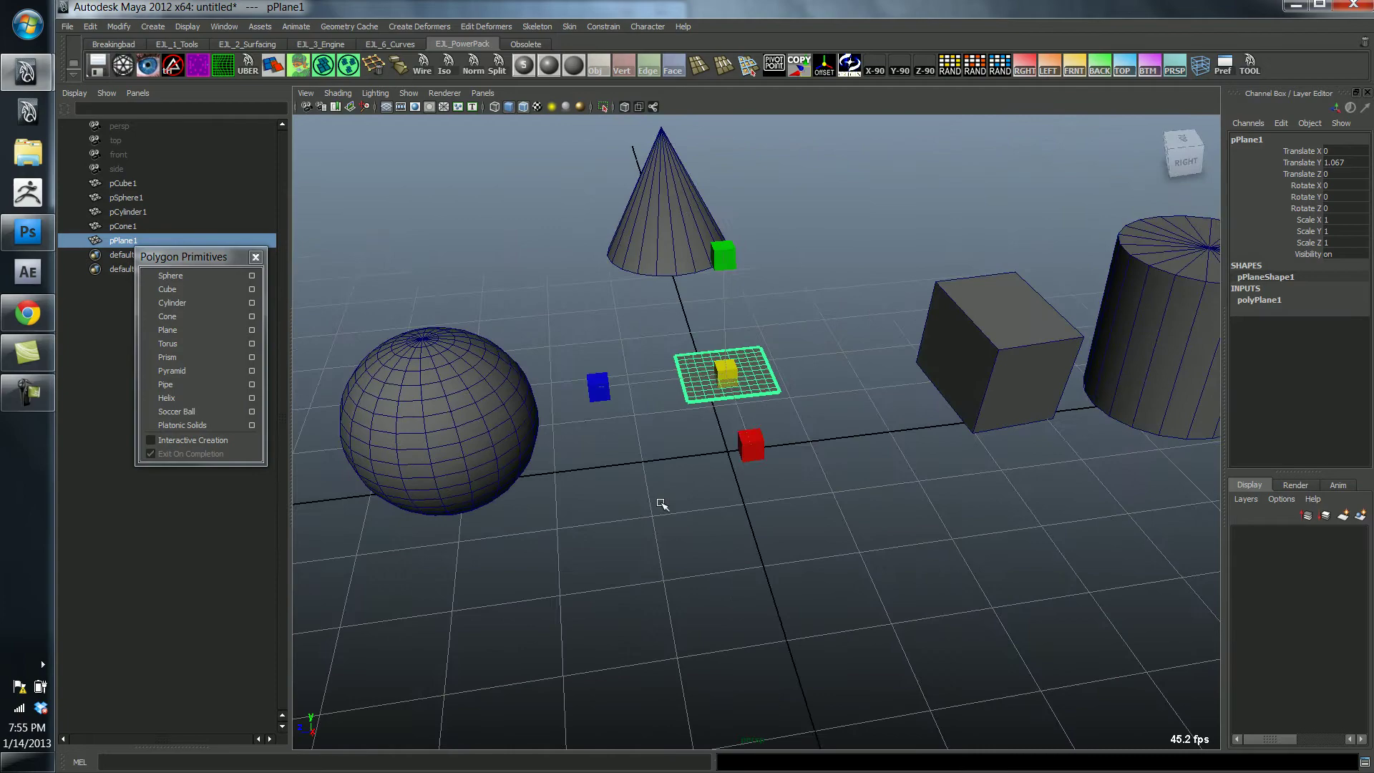
key("w")
left_click_drag(656, 386, 451, 383)
left_click_drag(548, 442, 541, 342)
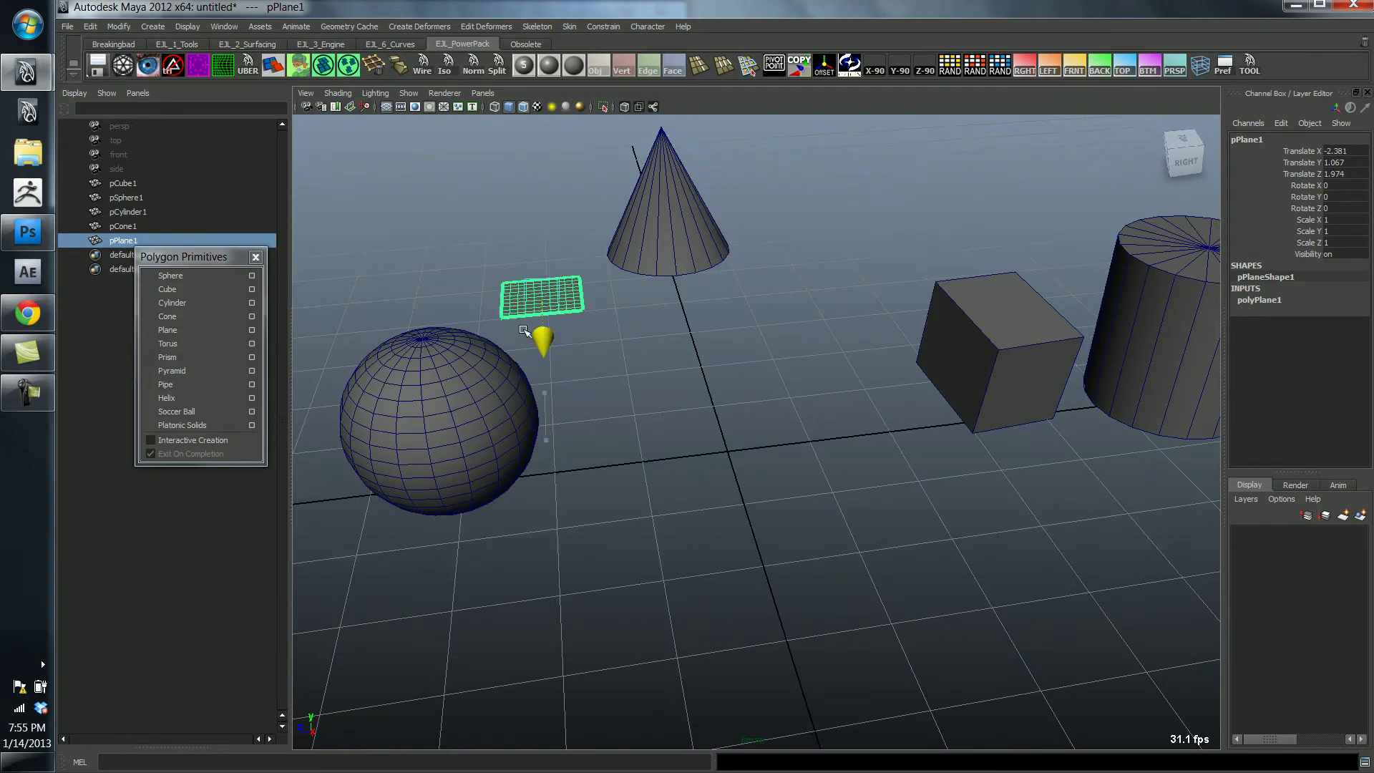
- Create a polygon torus and move it to about -2.819 in X, 2.43 in Y and -3.008 in Z
left_click(191, 344)
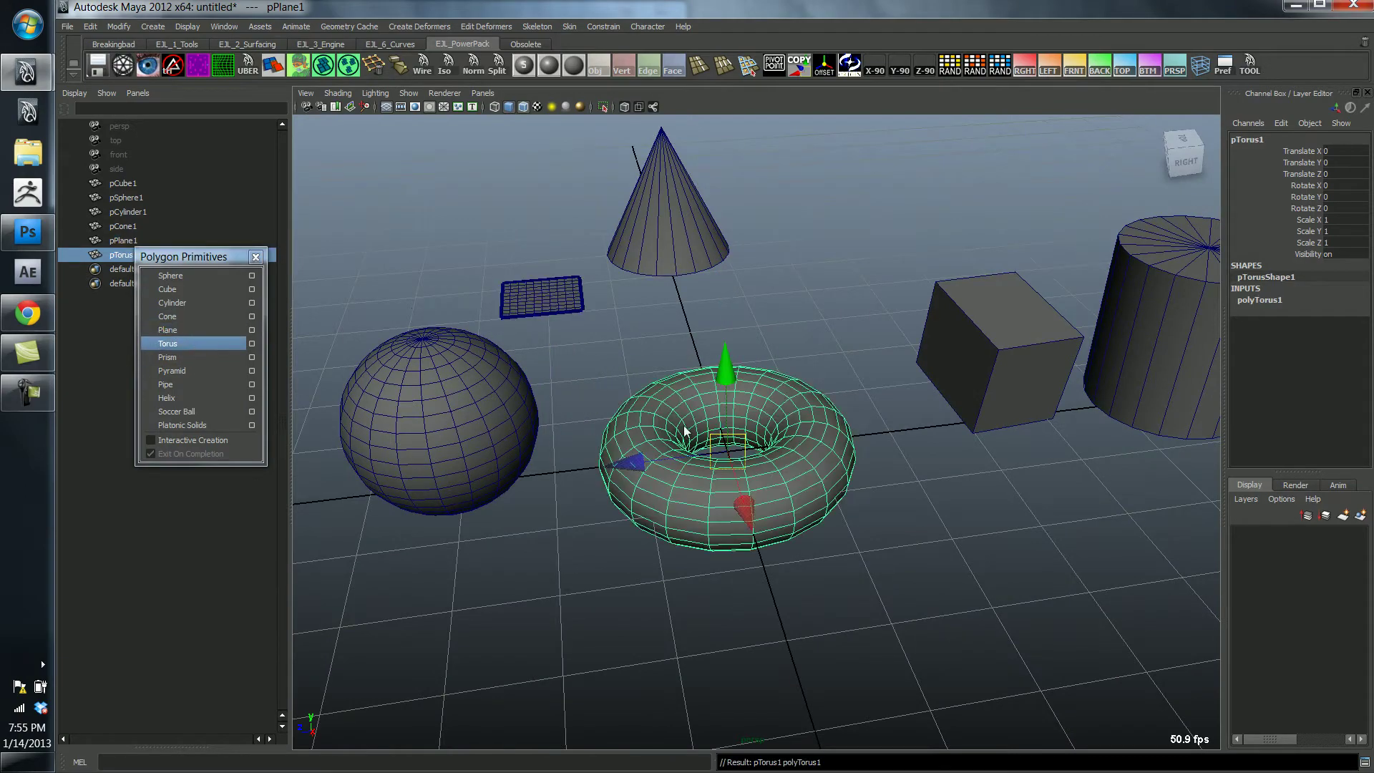
key("f")
left_click_drag(750, 489, 744, 422, "alt")
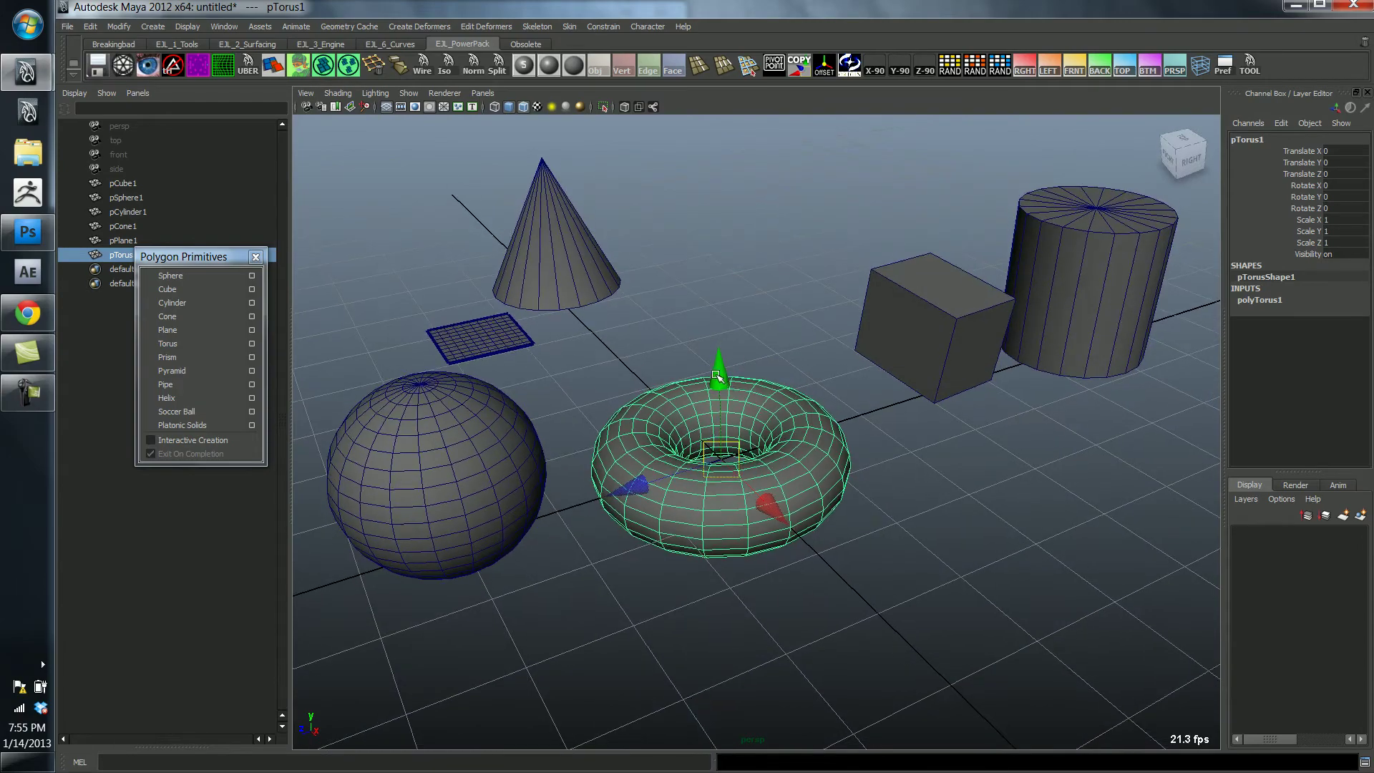
left_click_drag(719, 376, 712, 159)
left_click_drag(759, 387, 764, 430, "alt")
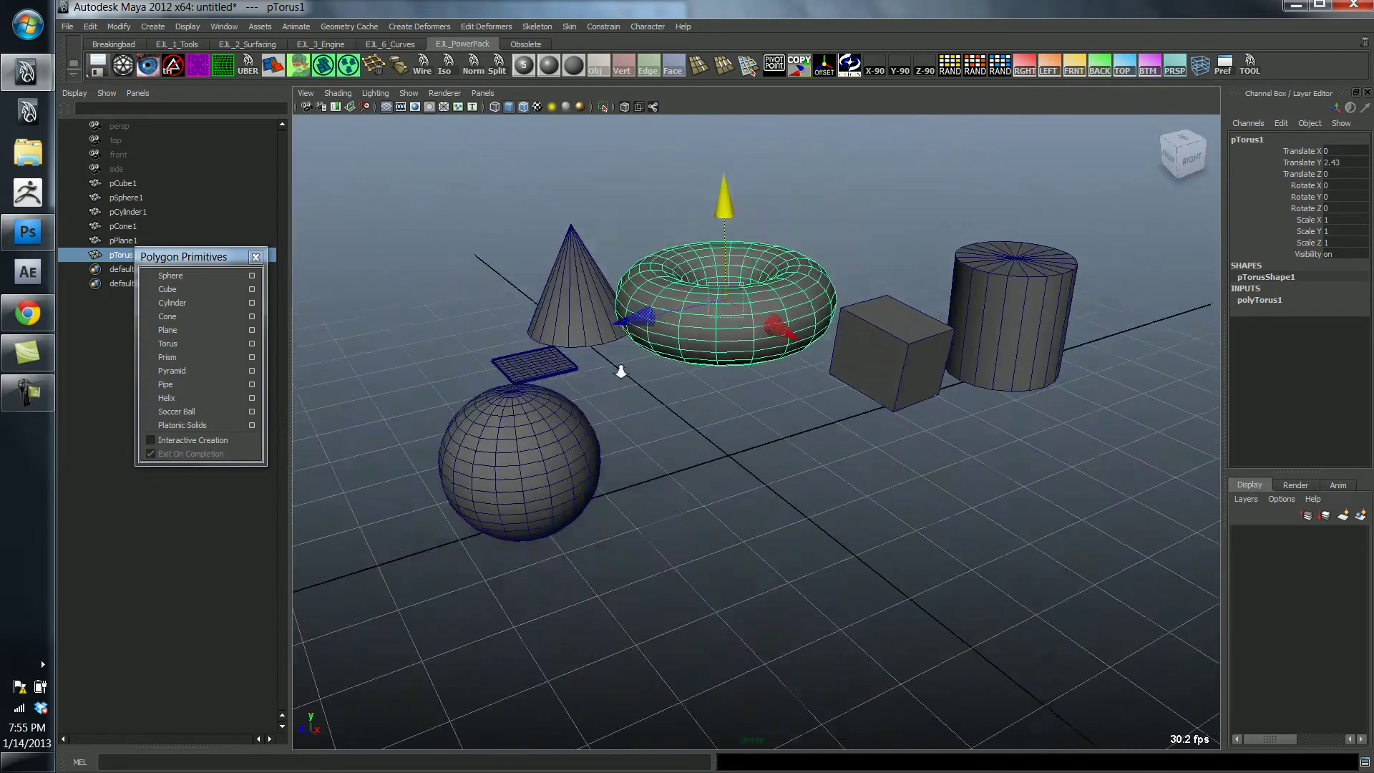
right_click_drag(621, 371, 607, 371, "alt")
left_click_drag(782, 329, 696, 285)
left_click_drag(556, 271, 721, 242)
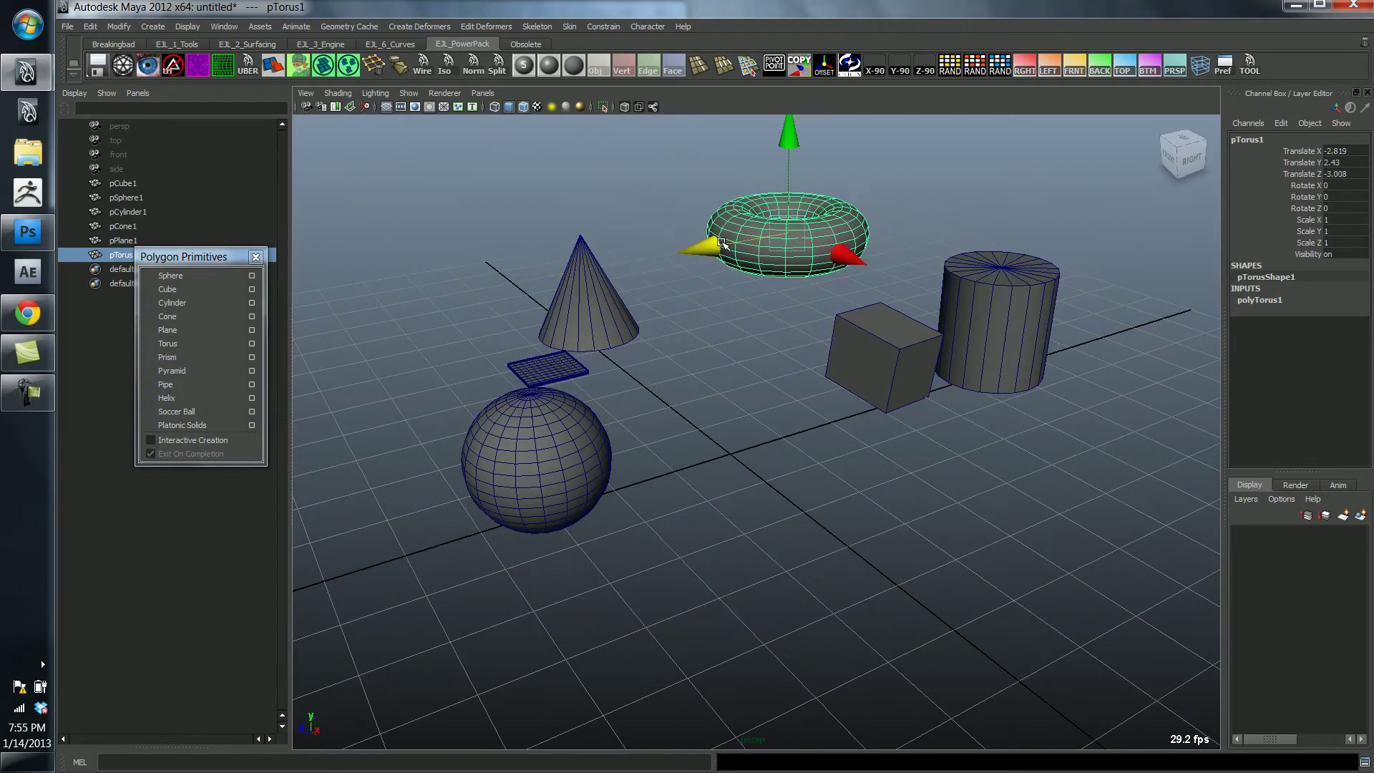
- Create a polygon prism and move it to about 3.261 in X and 1.088 in Y
left_click(185, 360)
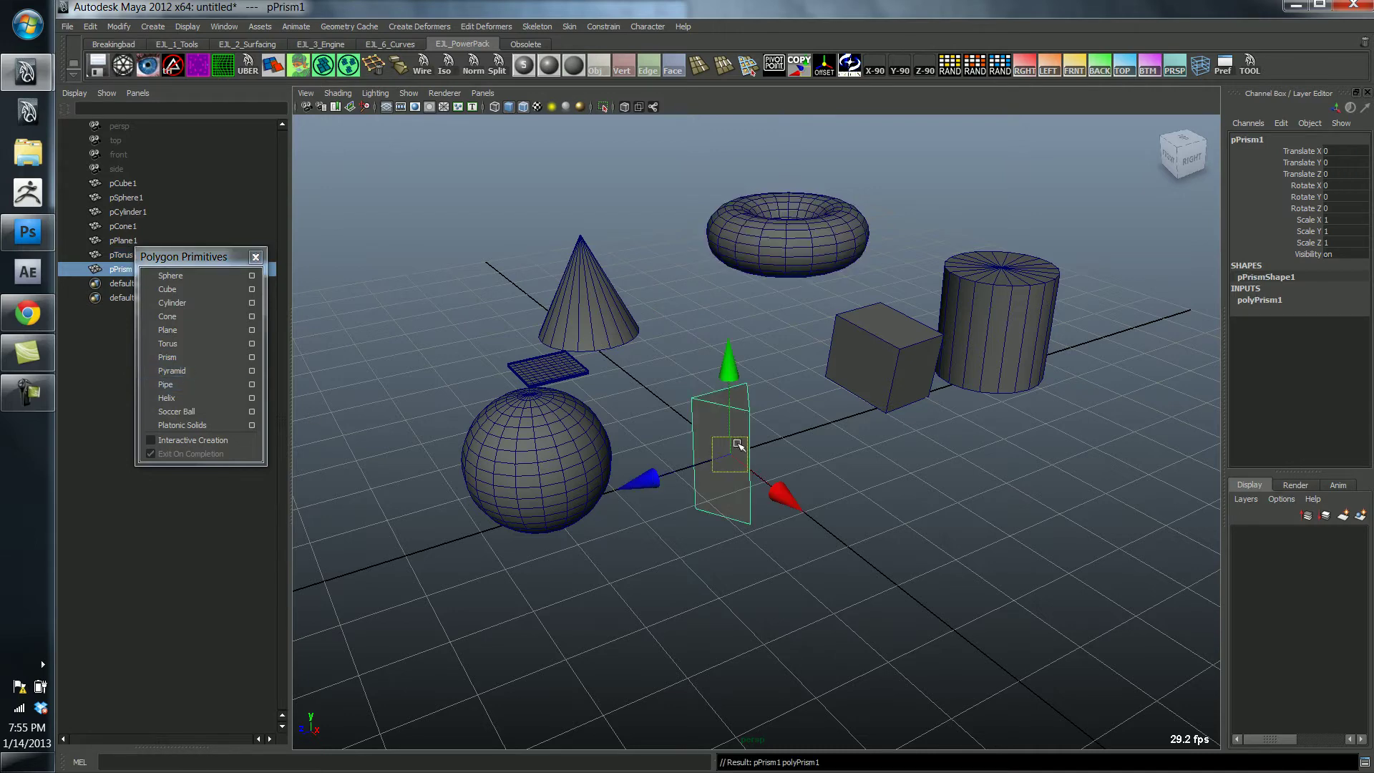
left_click_drag(733, 382, 731, 313)
left_click_drag(757, 421, 986, 507, "alt")
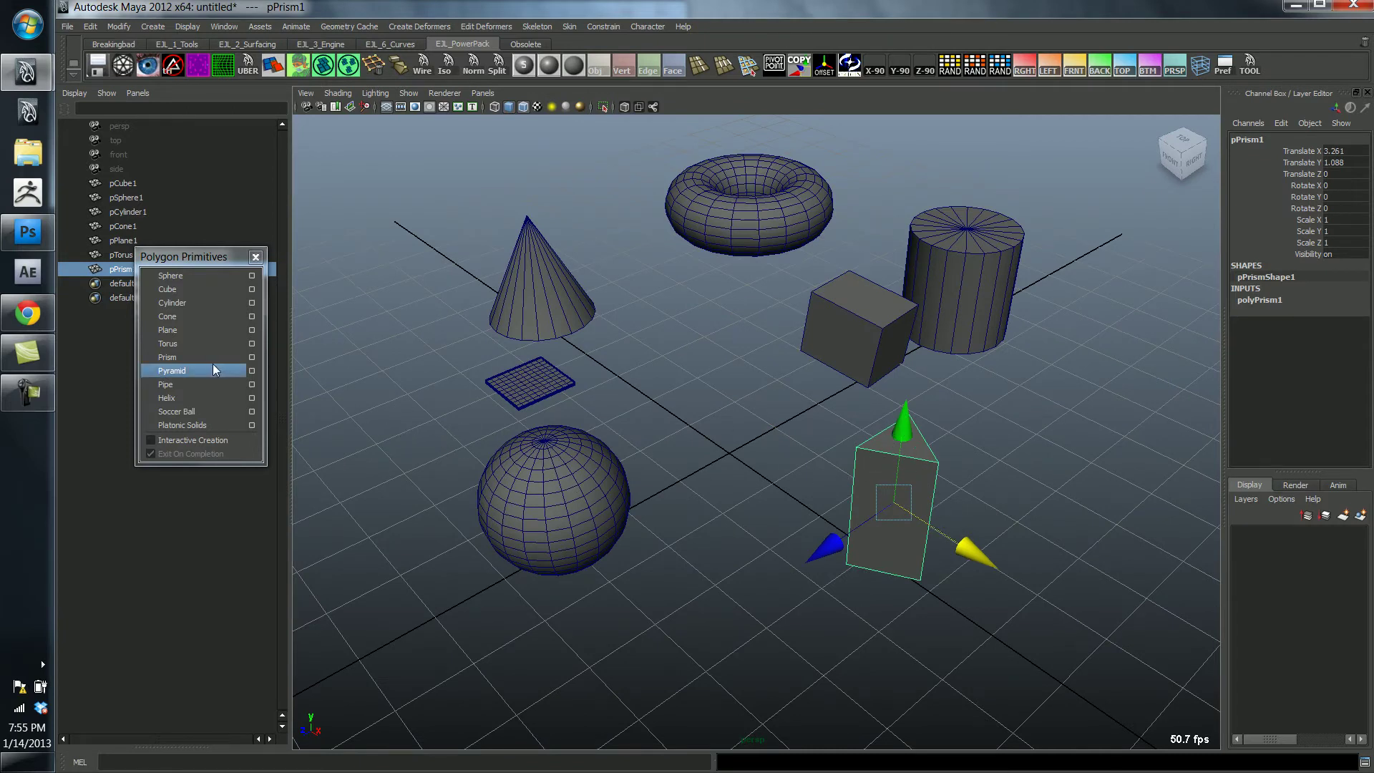
- Create a polygon pyramid and move it to about -8.52 in X and 1.598 in Y, beyond the cone
left_click(194, 371)
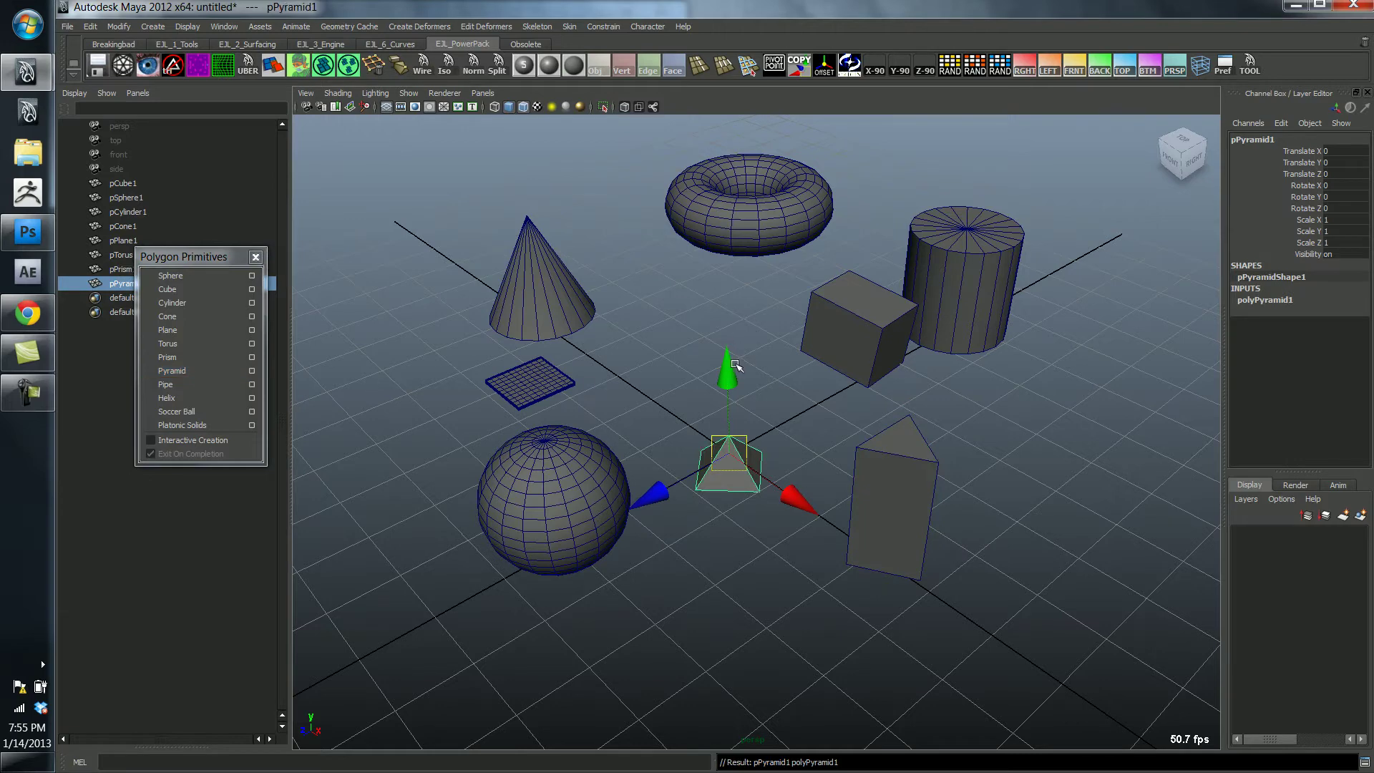
left_click_drag(733, 364, 730, 281)
left_click_drag(791, 422, 470, 228, "alt")
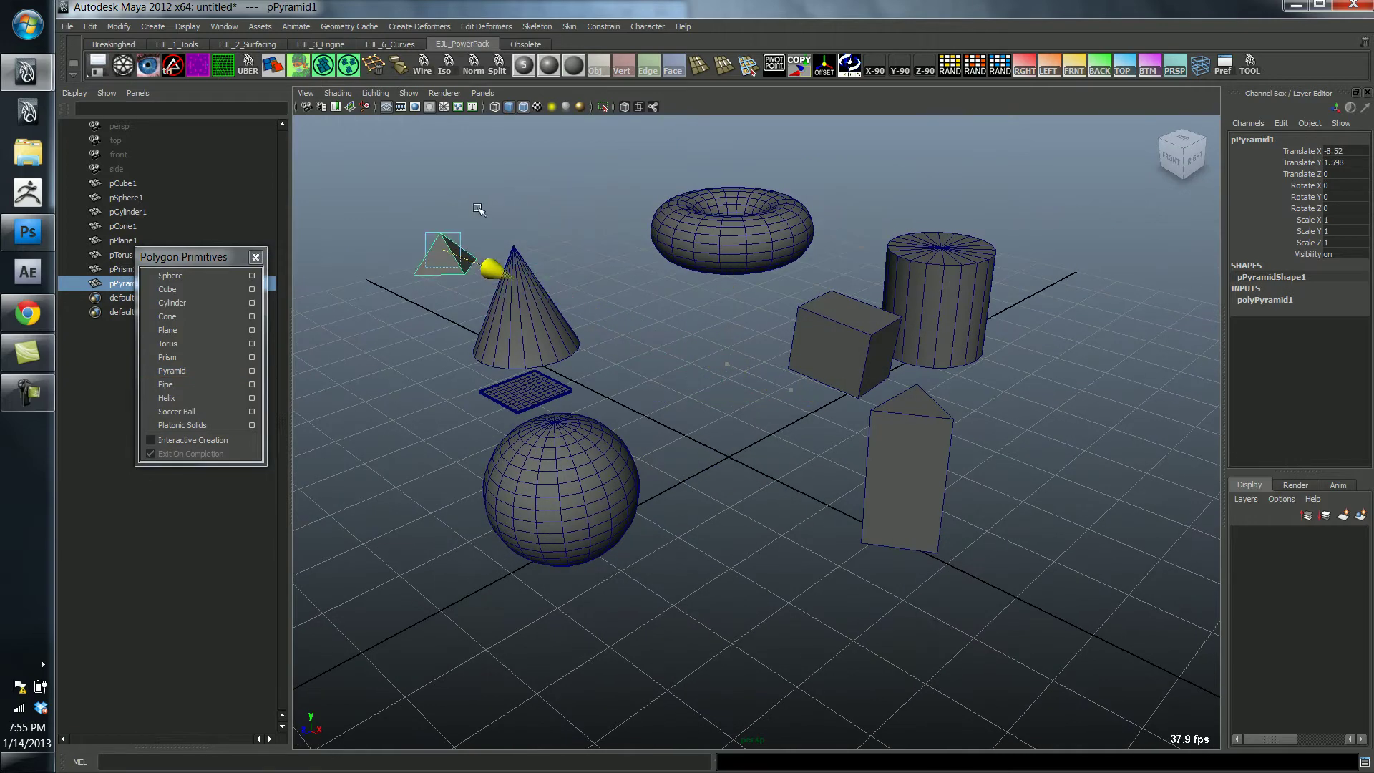
- Create a polygon pipe and move it to about -2.712 in X, 0.758 in Y and 3.386 in Z
left_click(192, 384)
left_click_drag(720, 368, 722, 339)
left_click_drag(722, 339, 667, 355, "alt")
left_click_drag(561, 363, 366, 481)
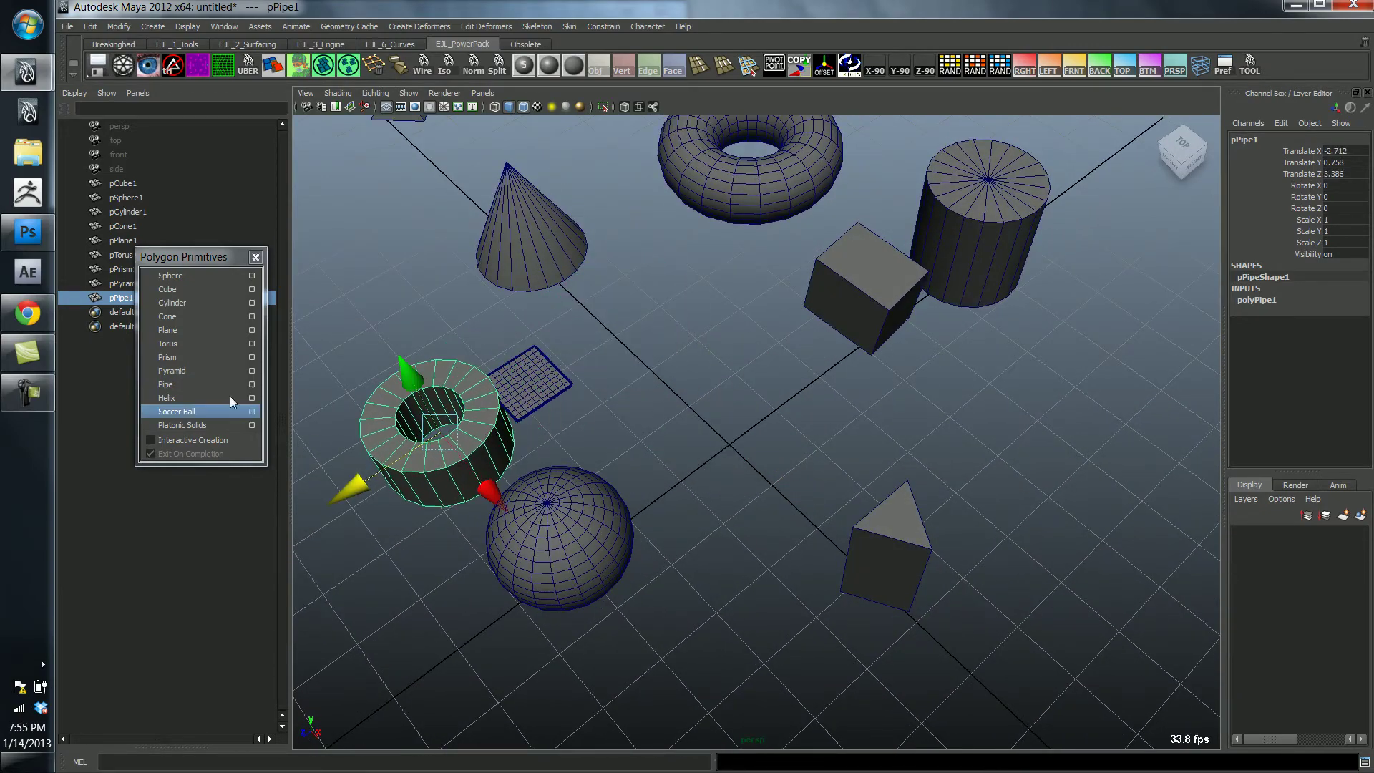
- Create a polygon helix and move it to about 5.261 in X and 1.122 in Y, beyond the prism
left_click(185, 397)
left_click_drag(828, 500, 809, 462, "alt")
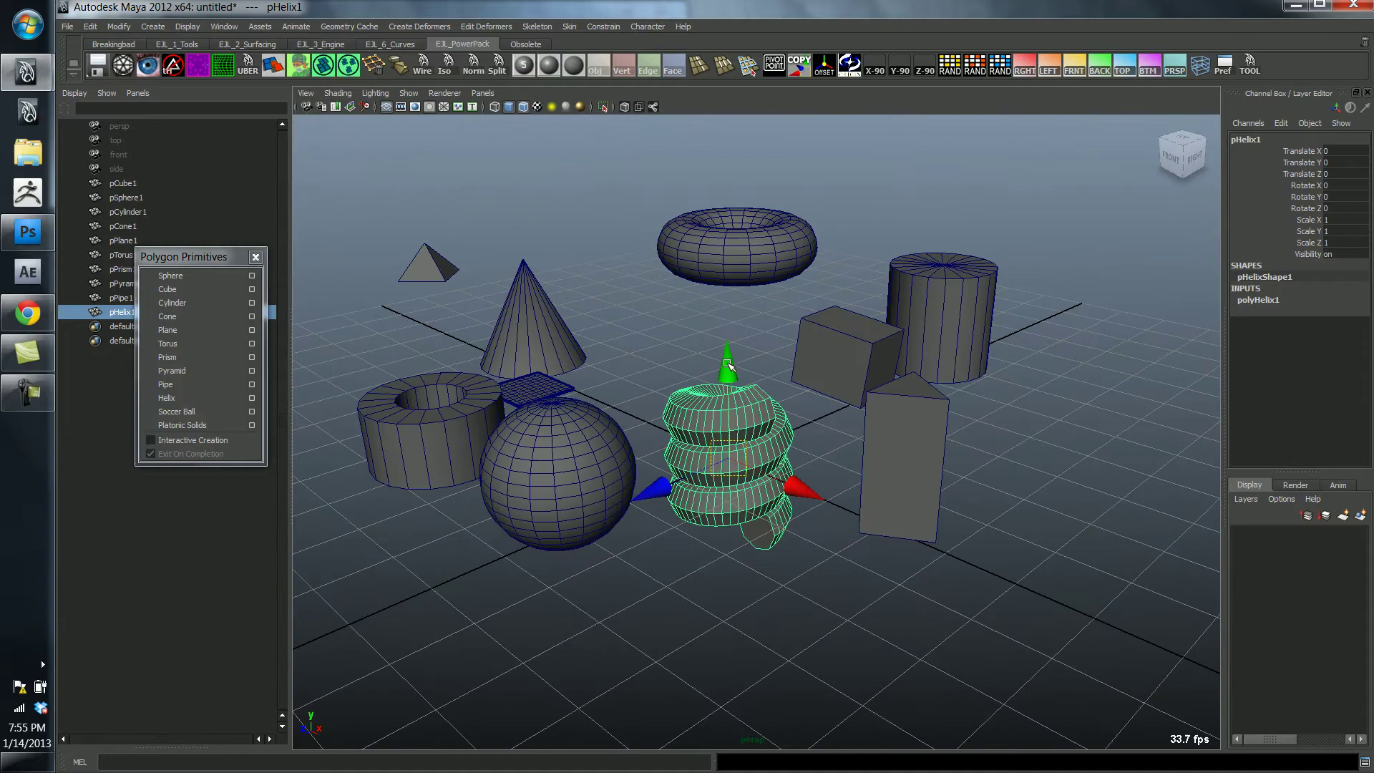
left_click_drag(728, 365, 1191, 551)
- Create a polygon soccer ball and lower it below the grid to about -1.578 in Y
left_click(185, 412)
left_click_drag(616, 401, 650, 422, "alt")
left_click_drag(729, 369, 724, 458)
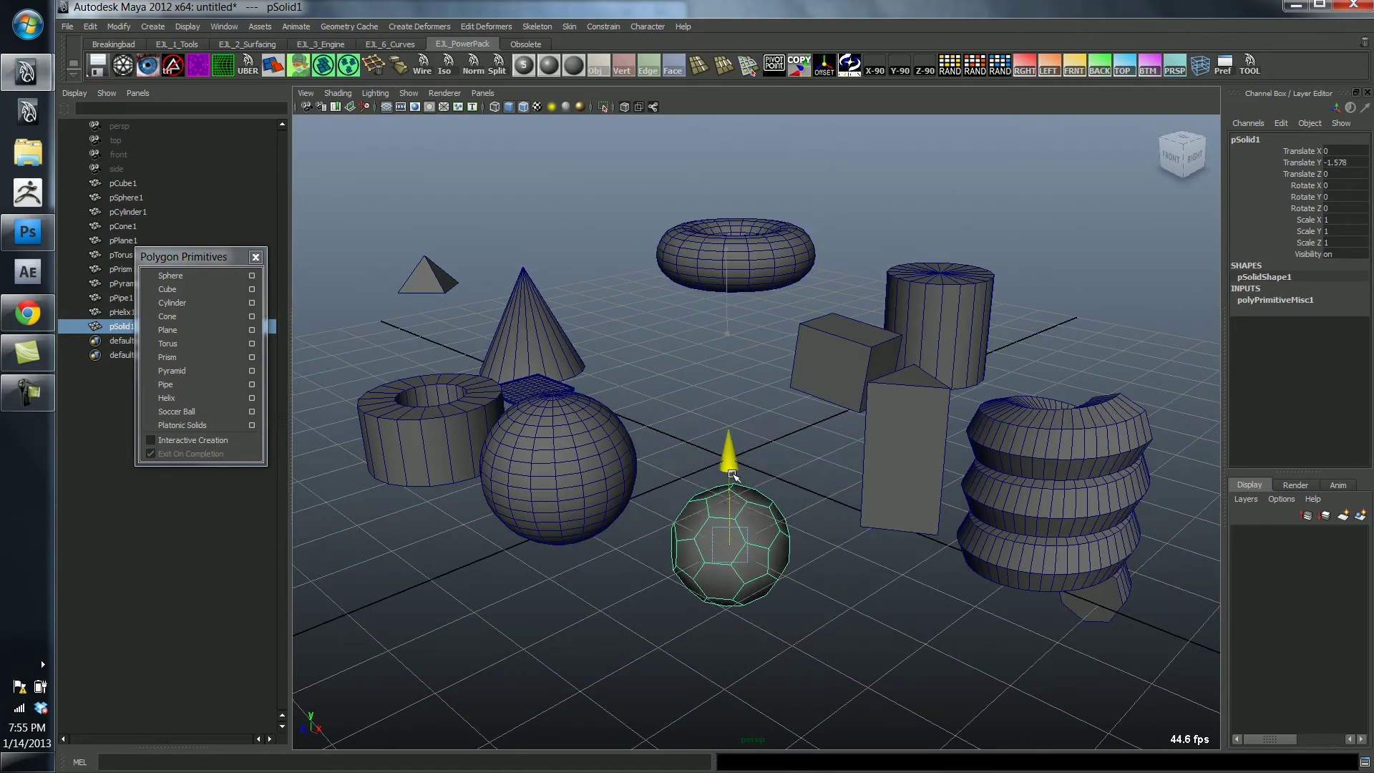
- Create a platonic solid and raise it above the soccer ball to about 0.877 in Y
left_click(206, 425)
left_click_drag(480, 428, 544, 418, "alt")
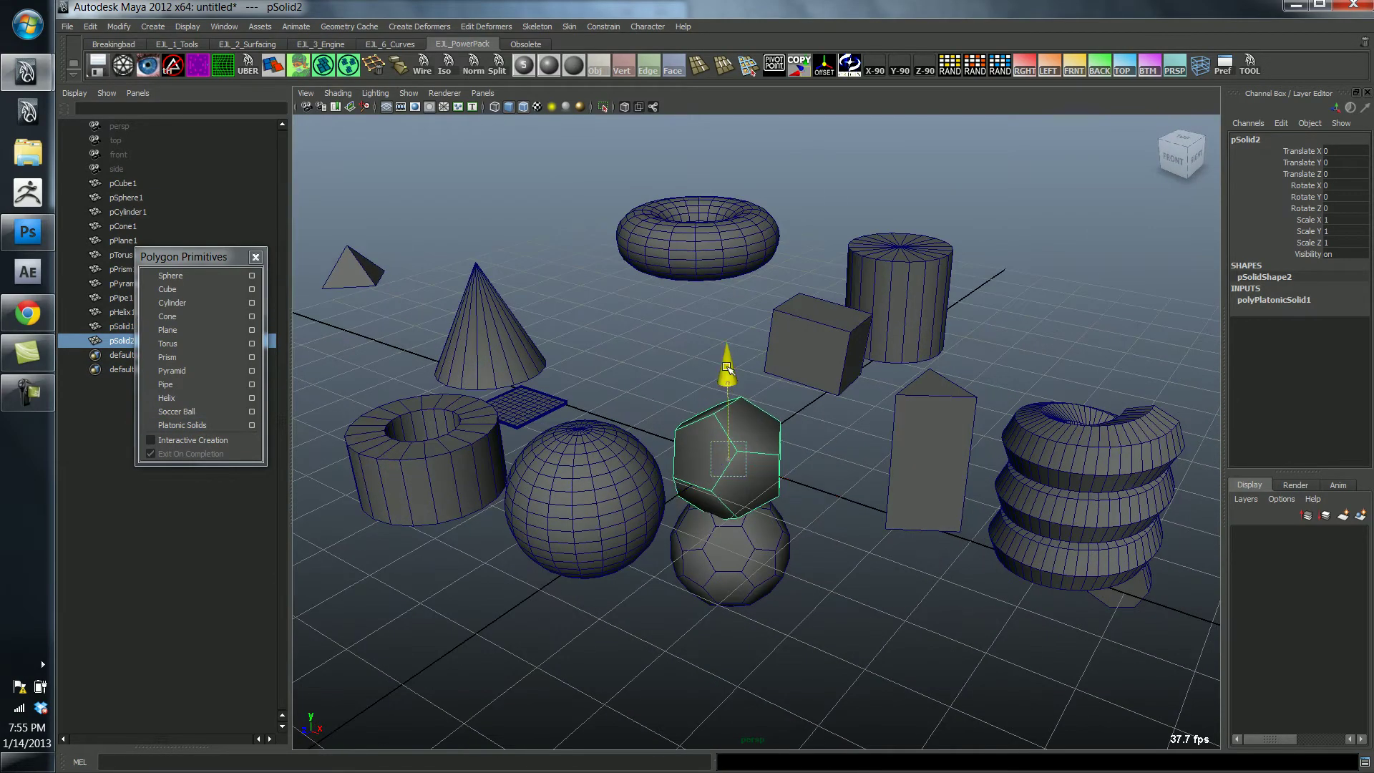
left_click_drag(673, 418, 689, 456, "alt")
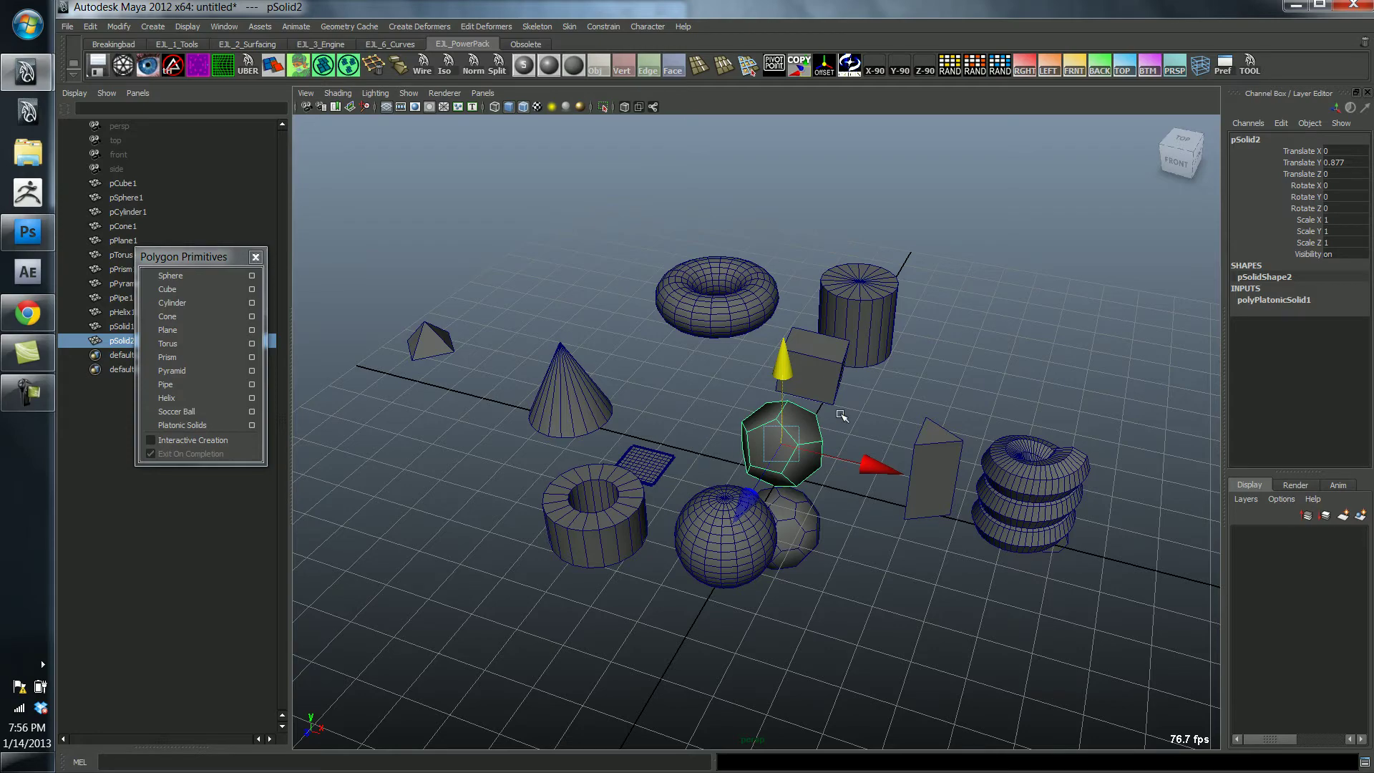
left_click_drag(842, 416, 828, 384, "alt")
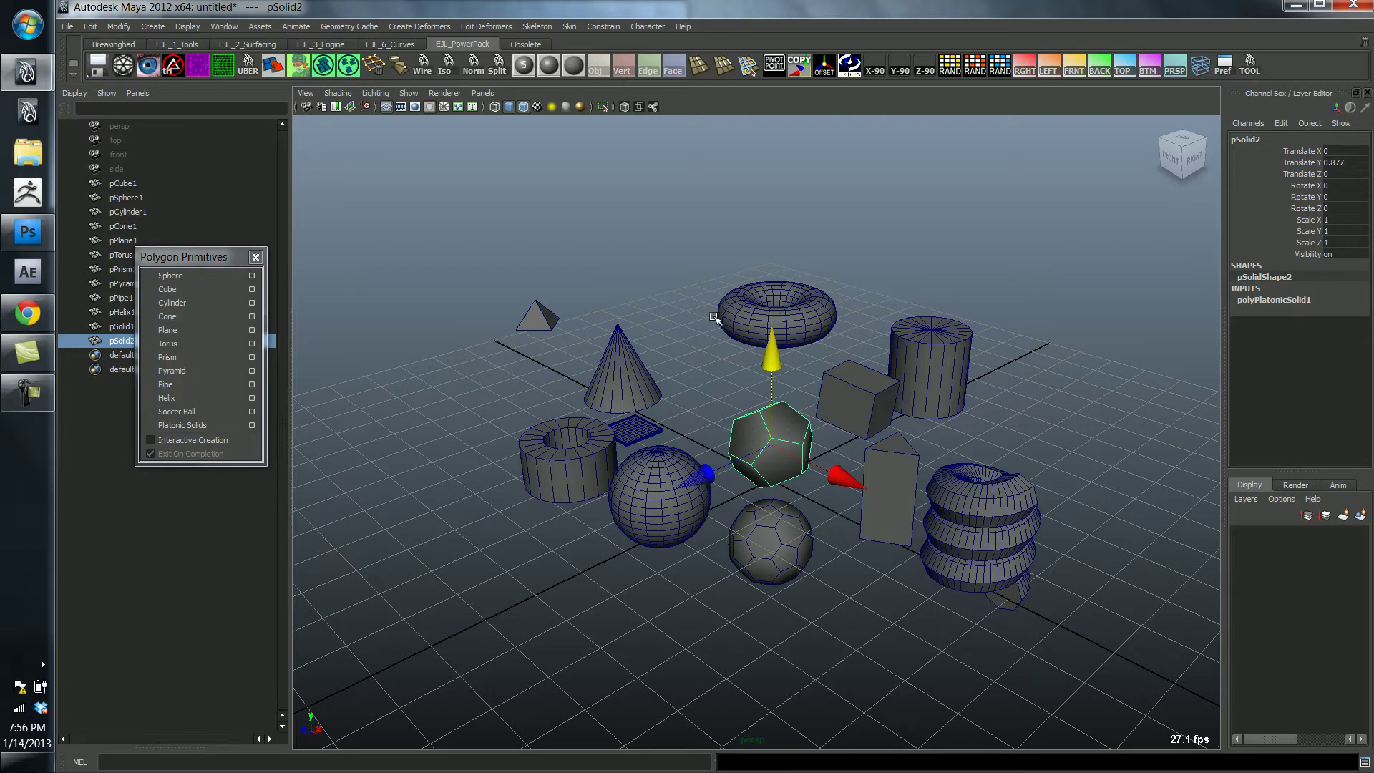
left_click(854, 398)
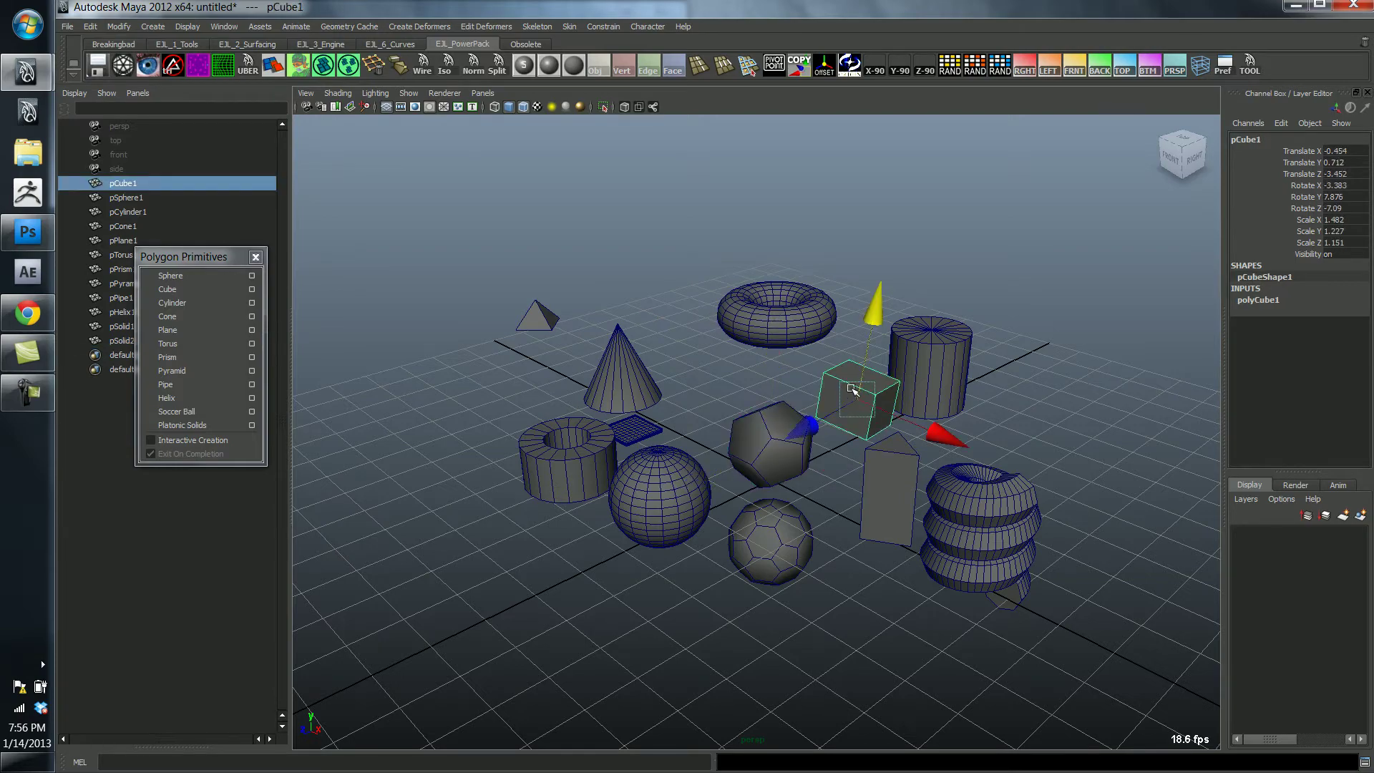
right_click_drag(783, 438, 765, 368, "alt")
mouse_move(823, 384)
left_mouse_down("alt")
mouse_move(828, 410)
mouse_move(804, 407)
mouse_move(832, 396)
left_mouse_up("alt")
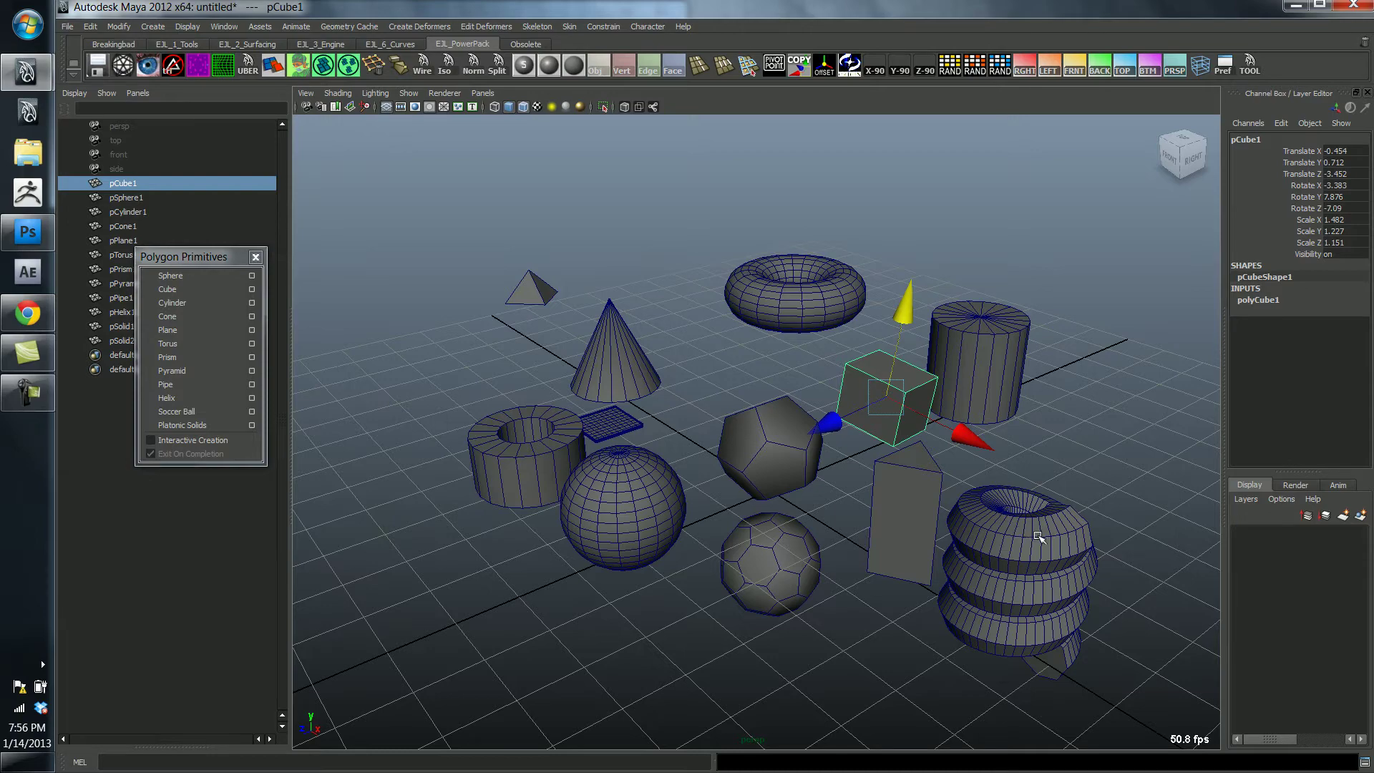
left_click_drag(944, 453, 956, 460, "alt")
left_click(956, 461)
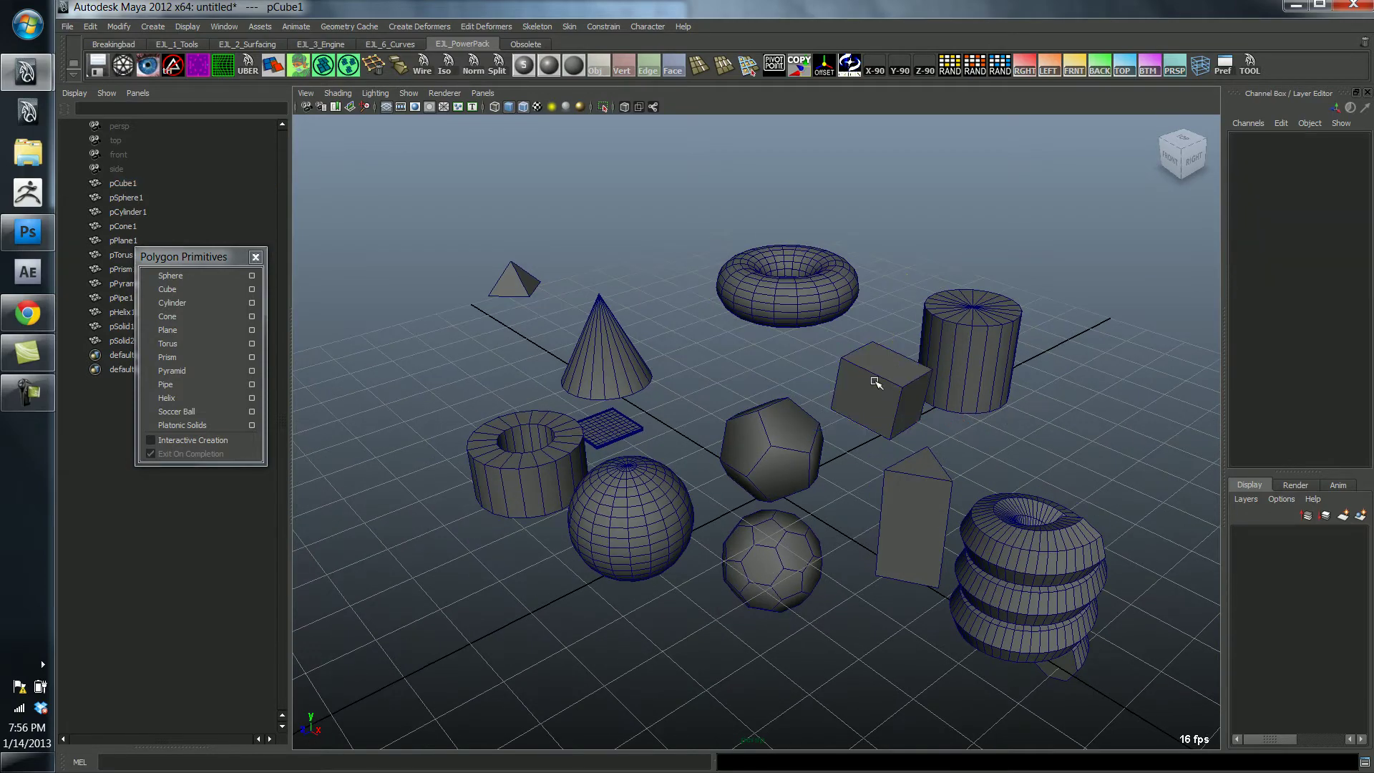
- Select the cube, show its polyCube1 creation inputs and set Subdivisions Width to 6
left_click(875, 384)
mouse_move(880, 381)
left_mouse_down("alt")
mouse_move(845, 387)
mouse_move(871, 379)
left_mouse_up("alt")
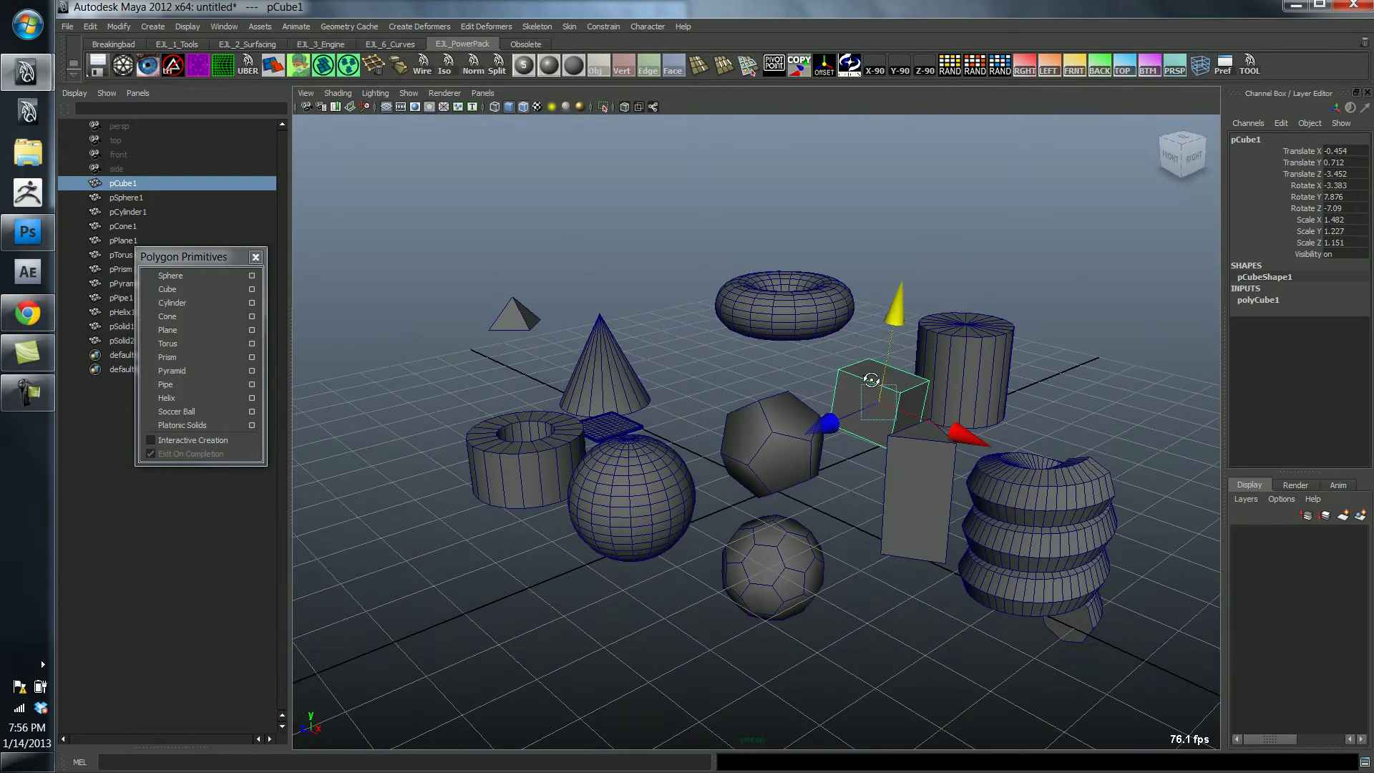
left_click(1247, 301)
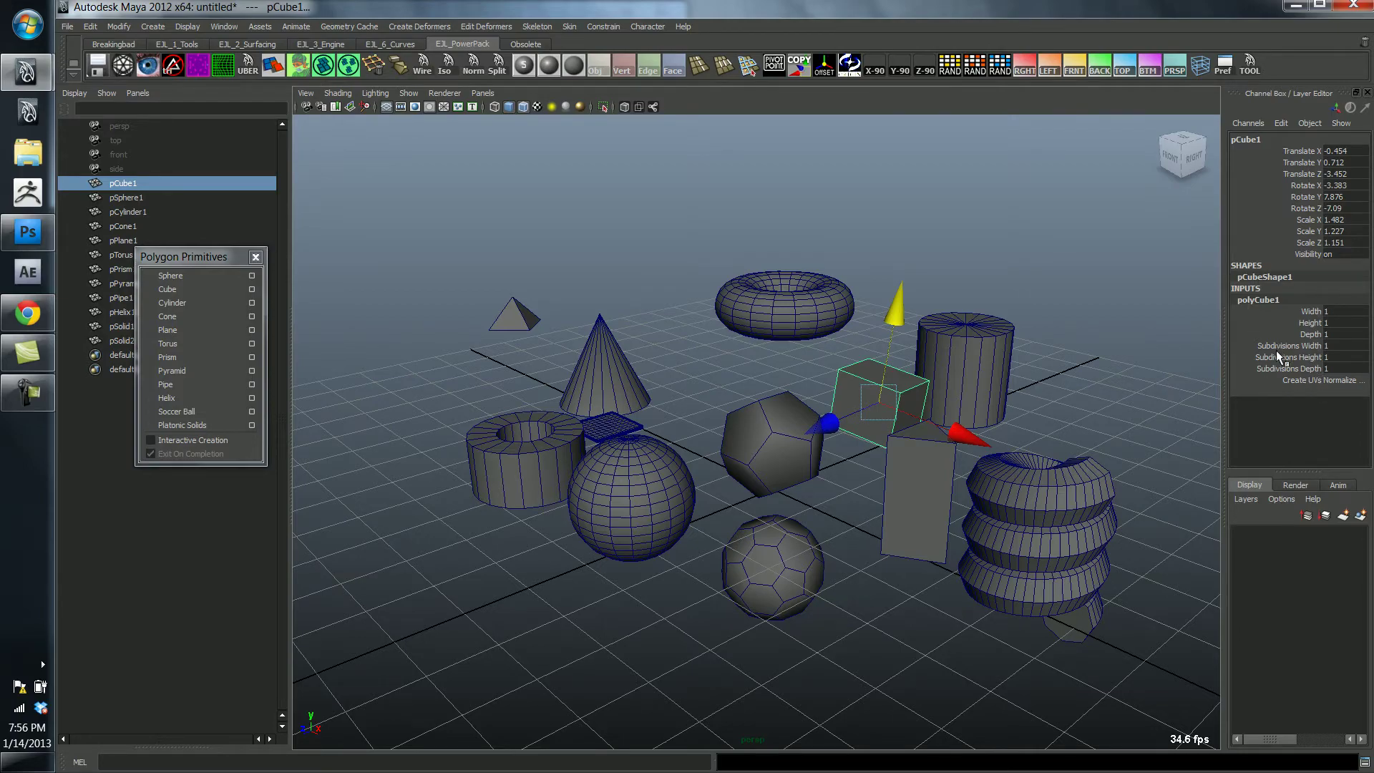
scroll(1015, 367, "up", 5)
left_click_drag(1014, 367, 949, 374, "alt")
left_click(1238, 347)
middle_click_drag(913, 375, 934, 378)
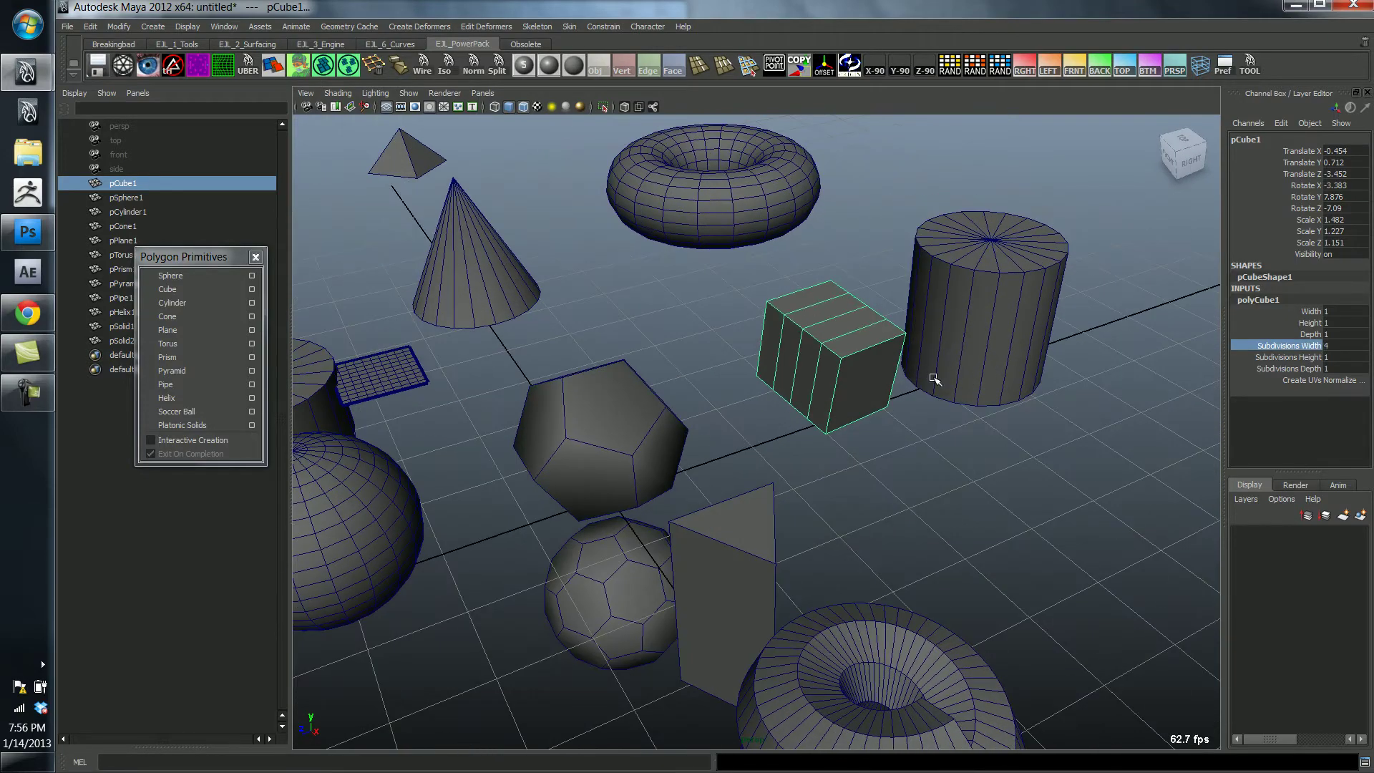
left_click_drag(854, 380, 892, 381, "alt")
mouse_move(893, 381)
middle_mouse_down()
mouse_move(950, 393)
mouse_move(902, 395)
middle_mouse_up()
scroll(866, 377, "up", 1)
- Set the cube's Subdivisions Height to 4
left_click(1289, 357)
left_click_drag(1153, 360, 1134, 322, "alt")
middle_click_drag(1048, 355, 1081, 356)
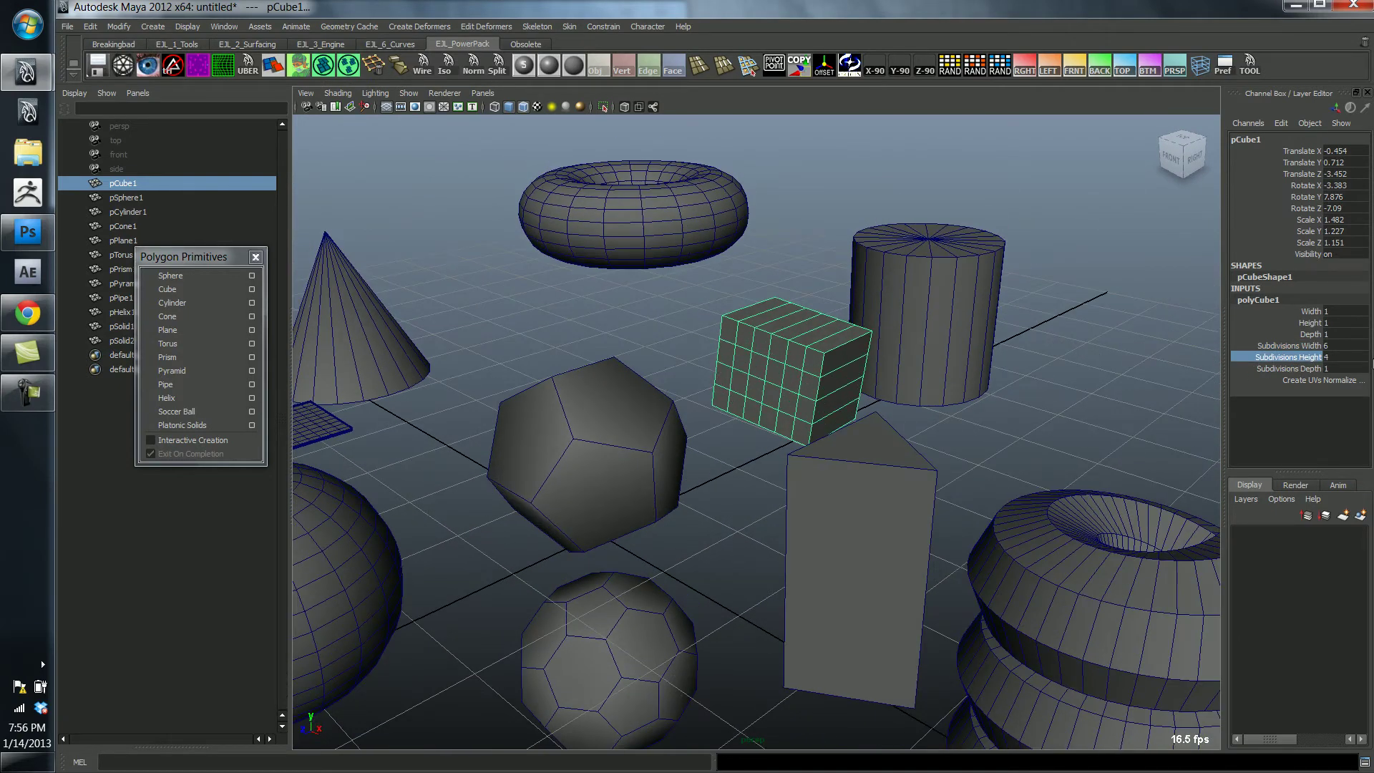
- Try to adjust the cube's Subdivisions Width and Subdivisions Height together, then deselect the cube
left_click(1306, 346, "ctrl")
left_click_drag(1074, 342, 1087, 346, "alt")
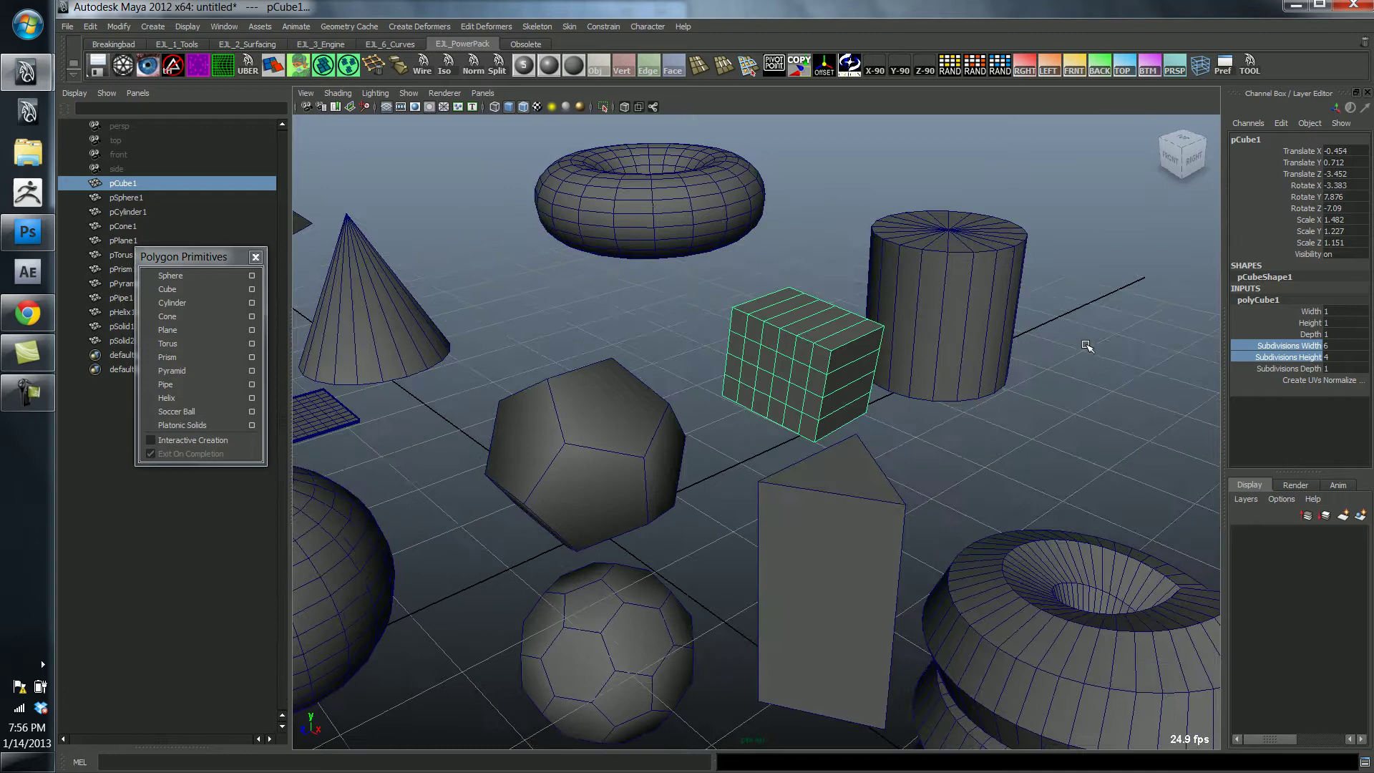
left_click(1315, 358)
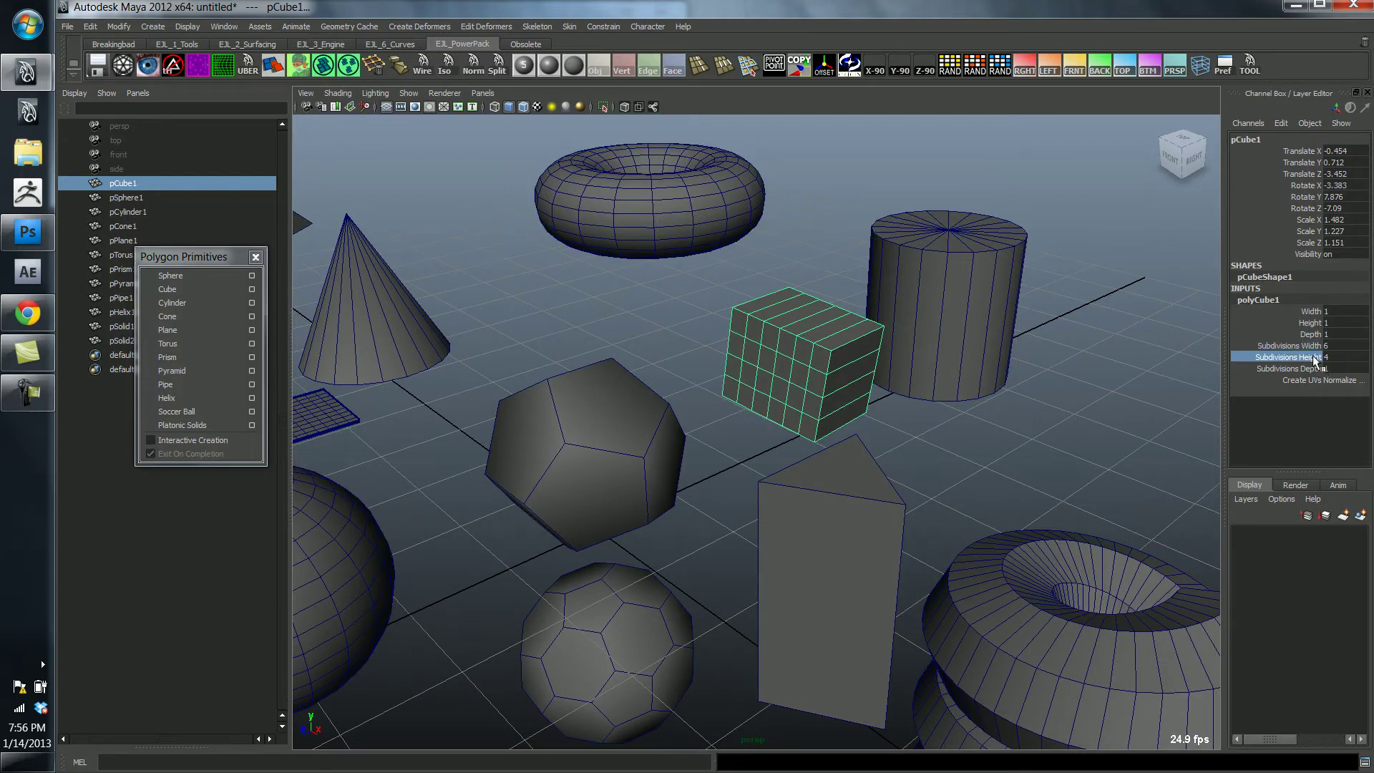
left_click(1304, 345, "ctrl")
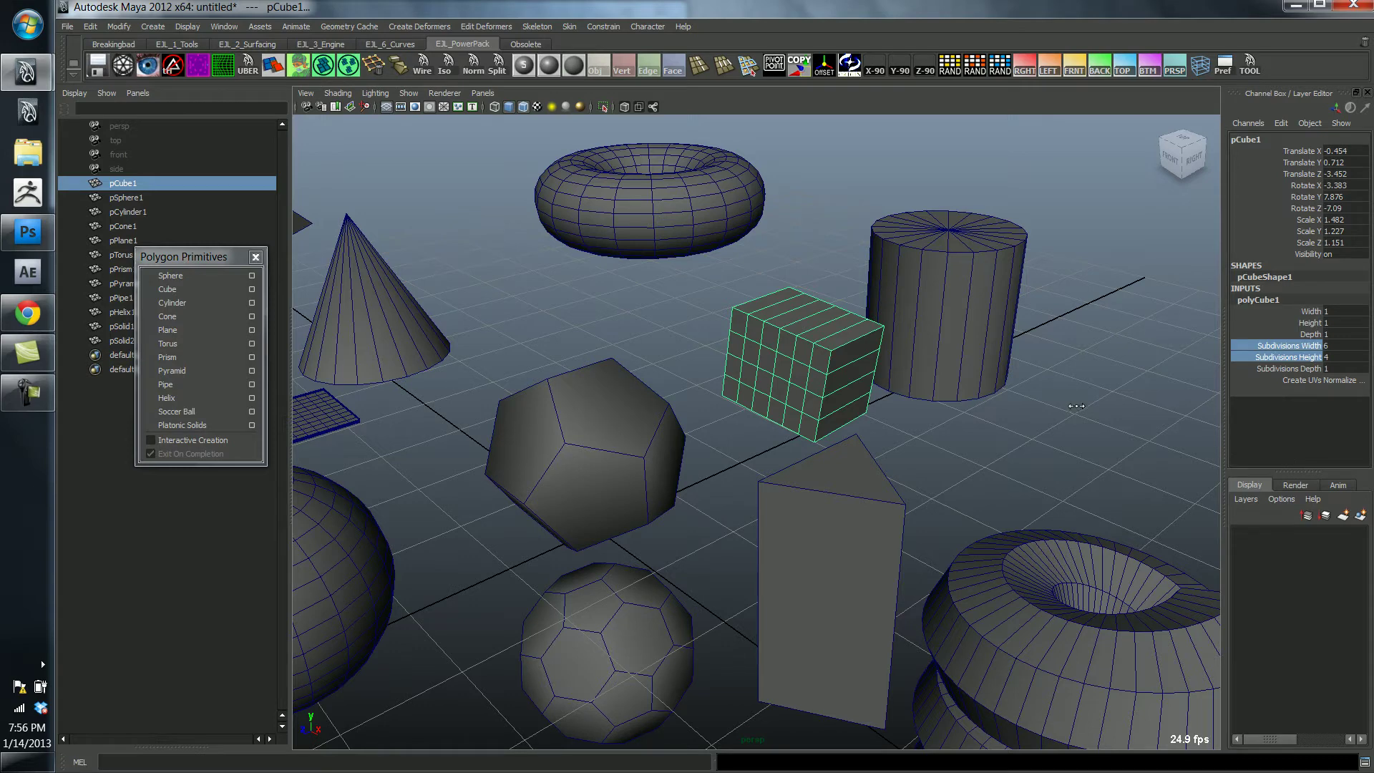
mouse_move(1076, 406)
middle_mouse_down()
mouse_move(1034, 405)
mouse_move(1090, 403)
middle_mouse_up()
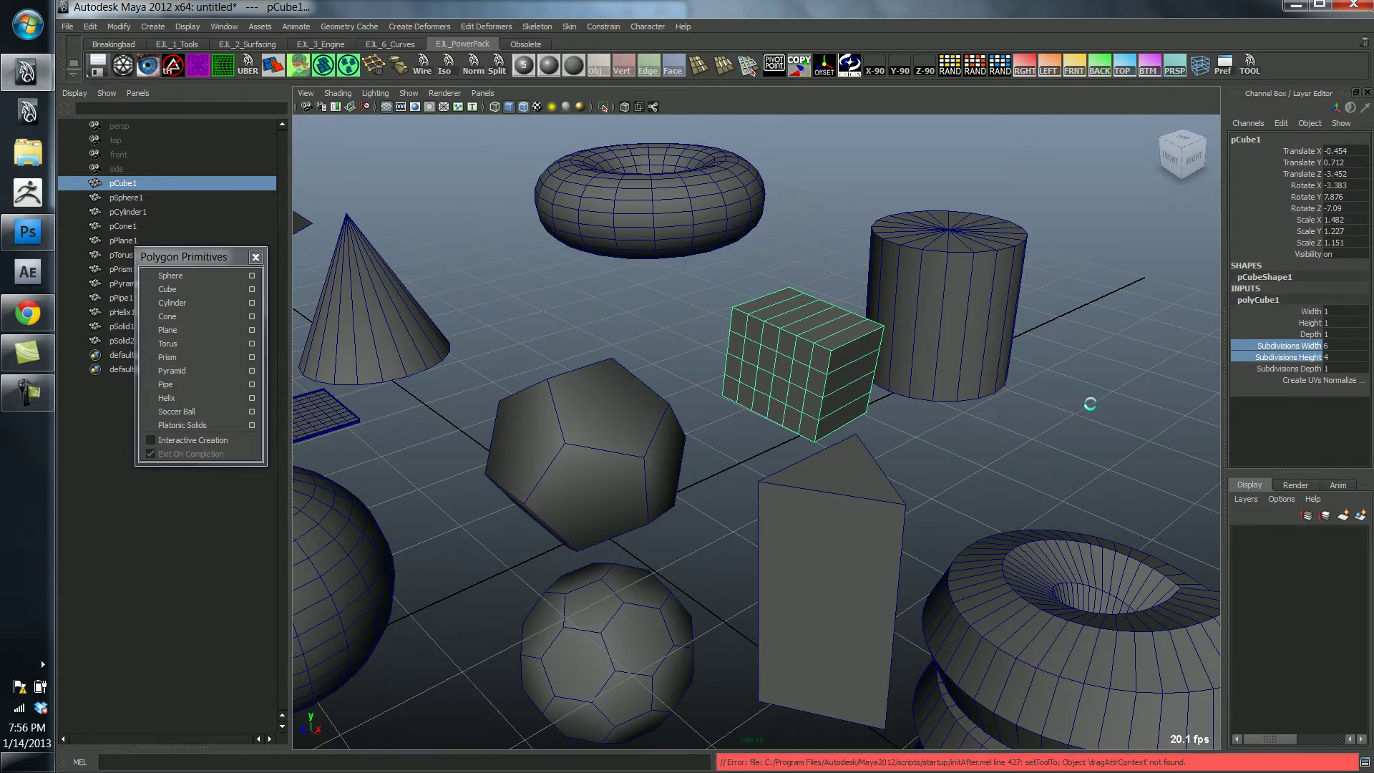
left_click(1010, 397)
- Reselect the cube, show its polyCube1 inputs again and set Subdivisions Depth to 4
left_click(844, 367)
left_click(1277, 301)
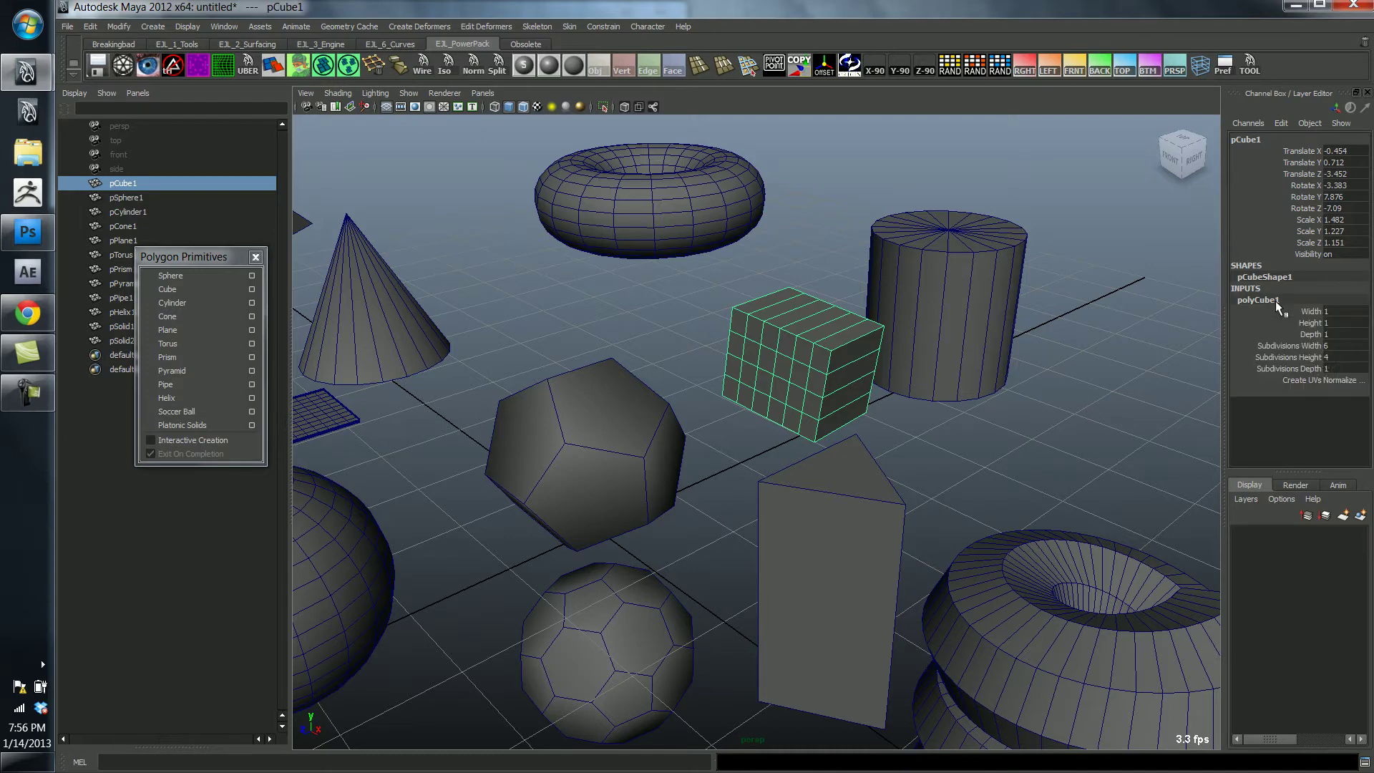
left_click(1292, 368)
mouse_move(1094, 385)
middle_mouse_down()
mouse_move(1167, 383)
mouse_move(1098, 374)
middle_mouse_up()
key("f")
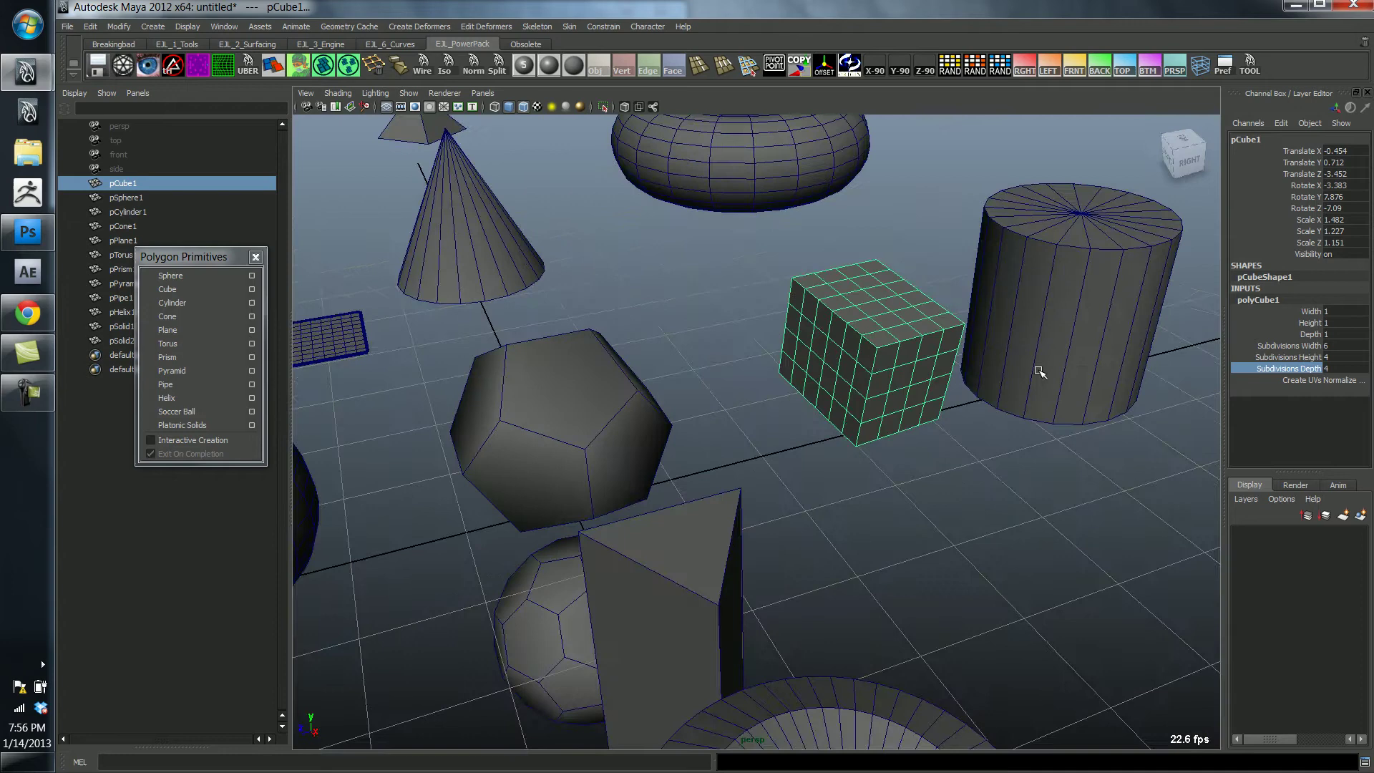
- Set the cube's Width to 0.6 and its Depth to 0.8 in the polyCube1 inputs
left_click(1311, 311)
middle_click_drag(982, 440, 1012, 440)
left_click(1310, 335)
middle_click_drag(1052, 393, 1049, 388)
right_click_drag(1050, 388, 792, 436, "alt")
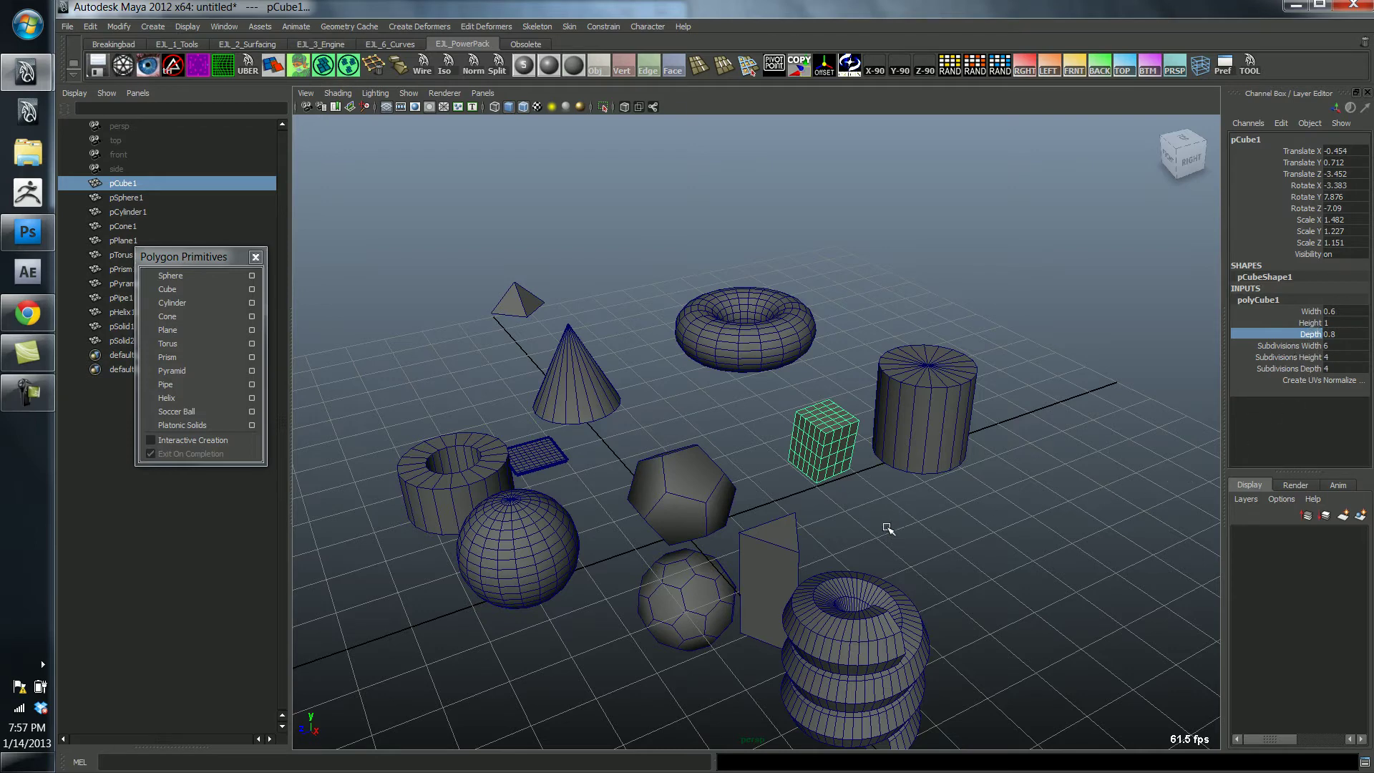
- Select the helix, show its polyHelix1 creation inputs and reduce Radius to 0.1
left_click(858, 603)
left_click_drag(907, 520, 984, 442, "alt")
right_click_drag(985, 442, 942, 494, "alt")
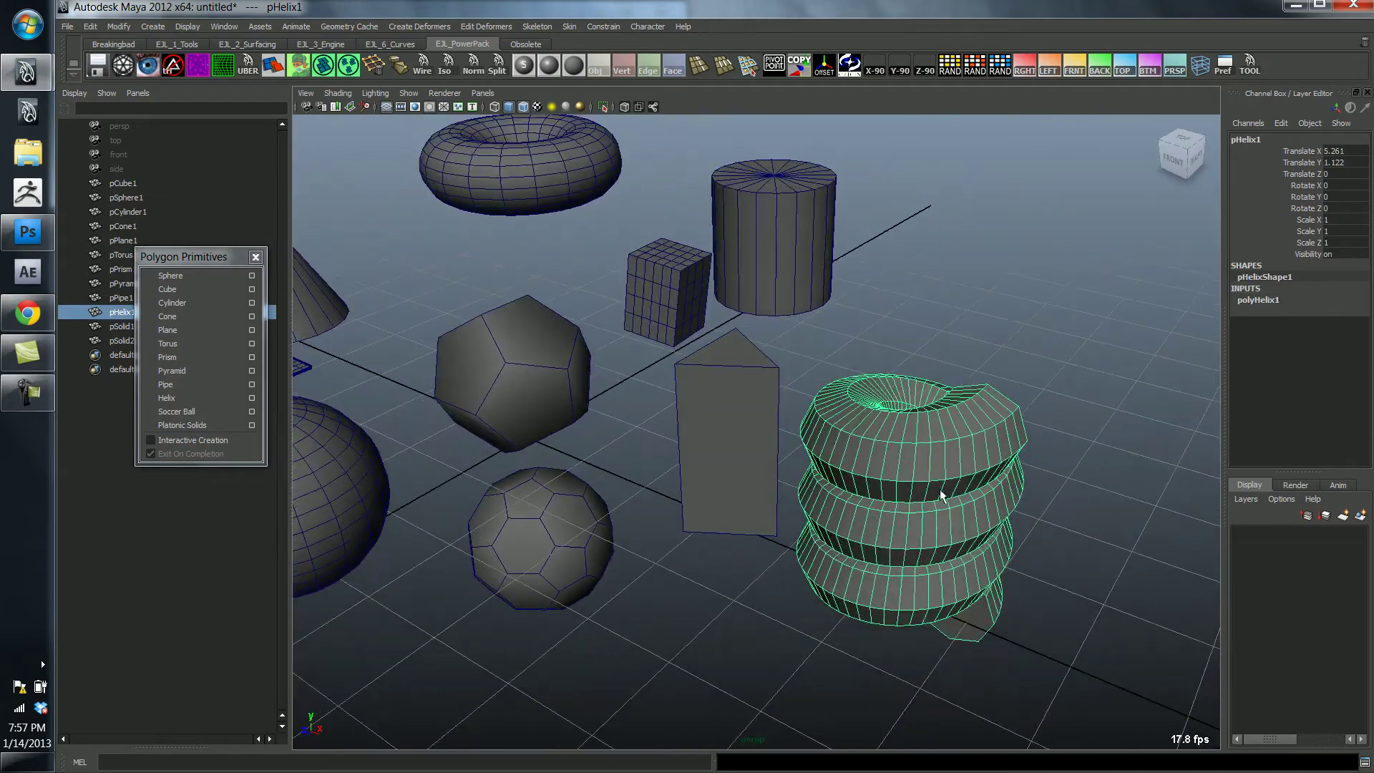
right_click_drag(1086, 350, 1052, 358, "alt")
left_click(1248, 300)
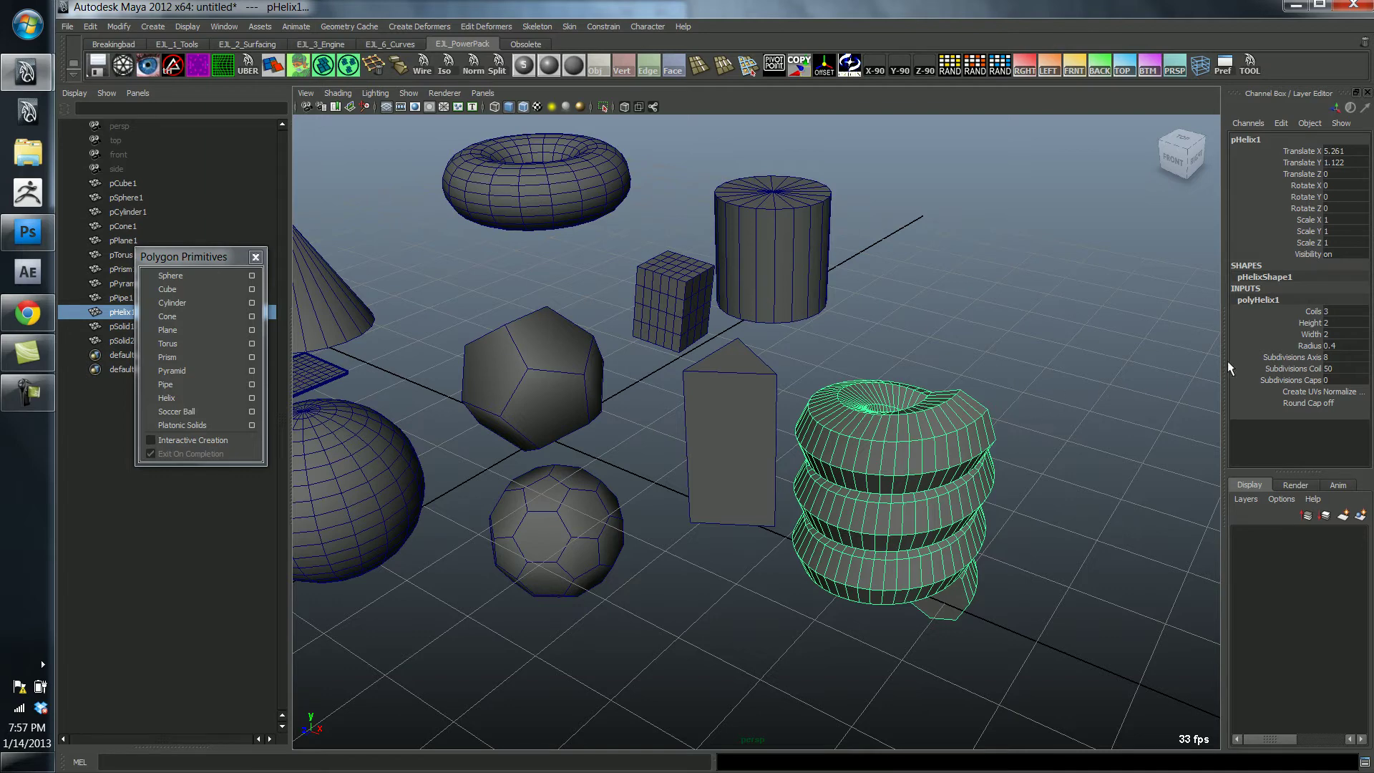
left_click(1308, 346)
middle_click_drag(1168, 357, 1034, 325)
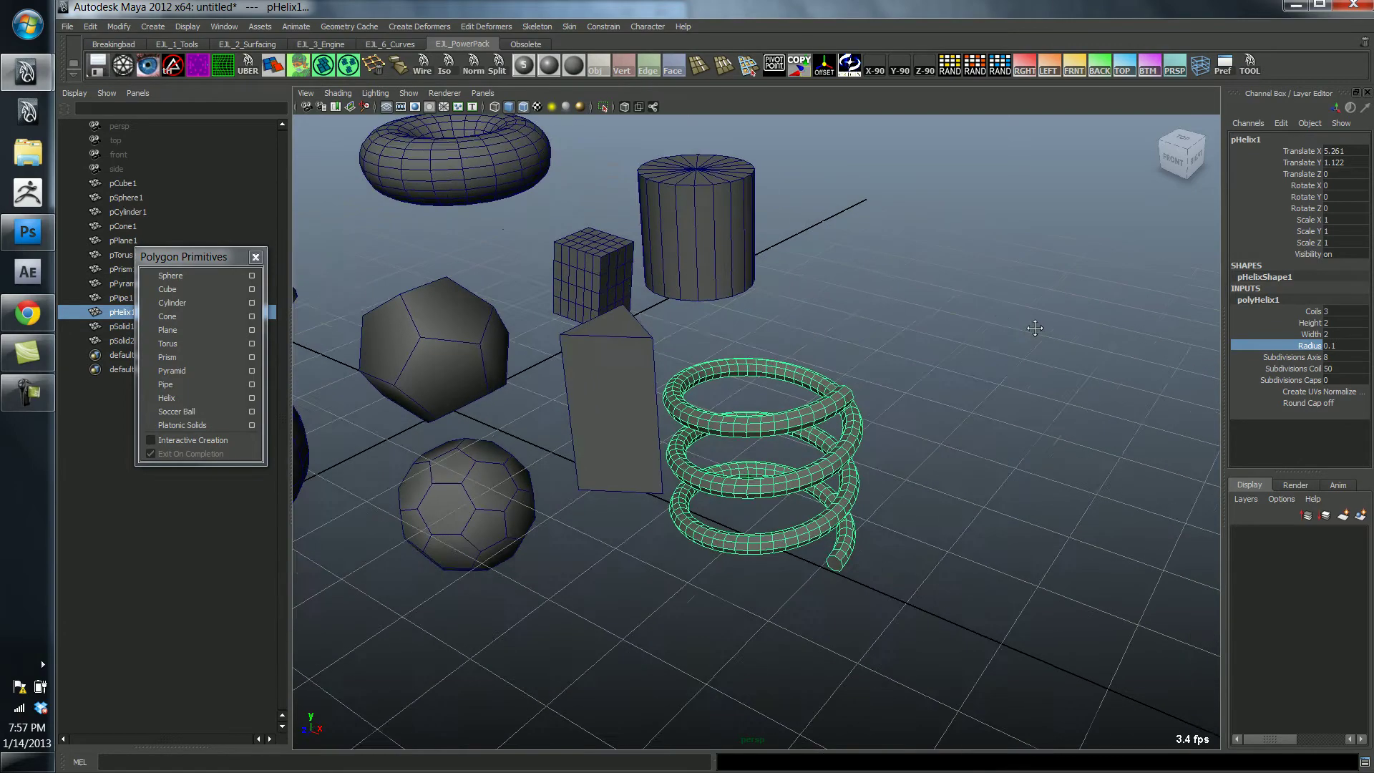
- Examine the helix's tube up close and try to adjust its Subdivisions Axis
right_click_drag(1033, 324, 1147, 353, "alt")
middle_click_drag(1147, 353, 1160, 345, "alt")
left_click(1295, 357)
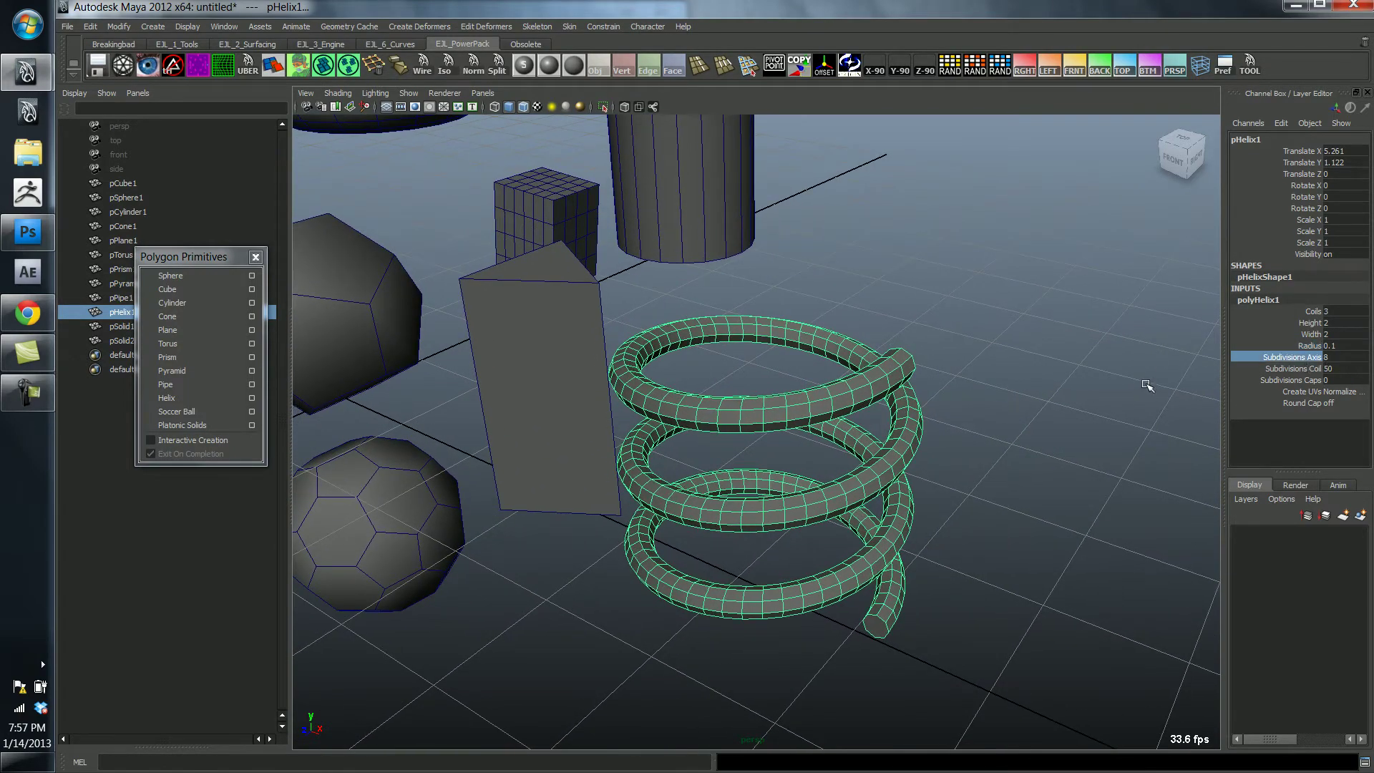
left_click_drag(1091, 347, 1000, 325, "alt")
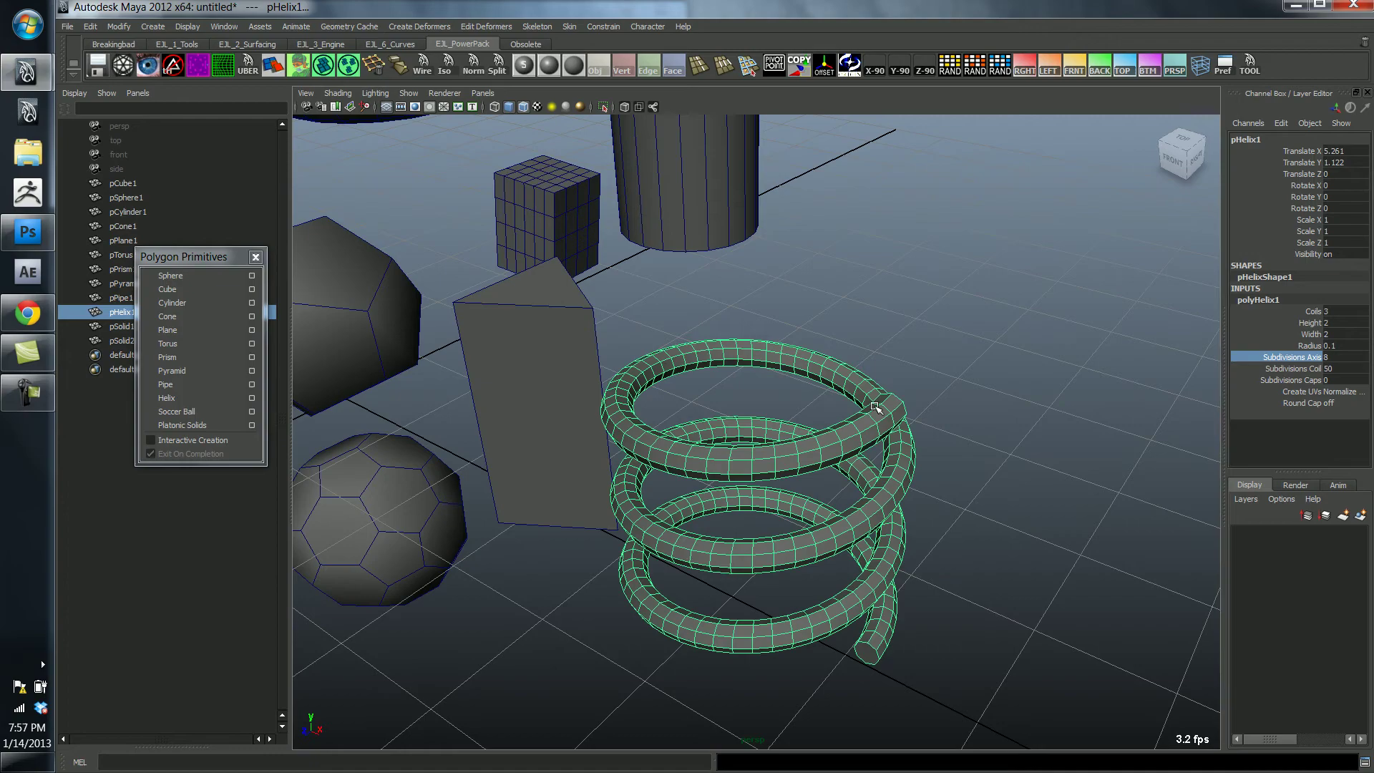
left_click_drag(847, 398, 801, 365, "alt")
right_click_drag(800, 365, 959, 412, "alt")
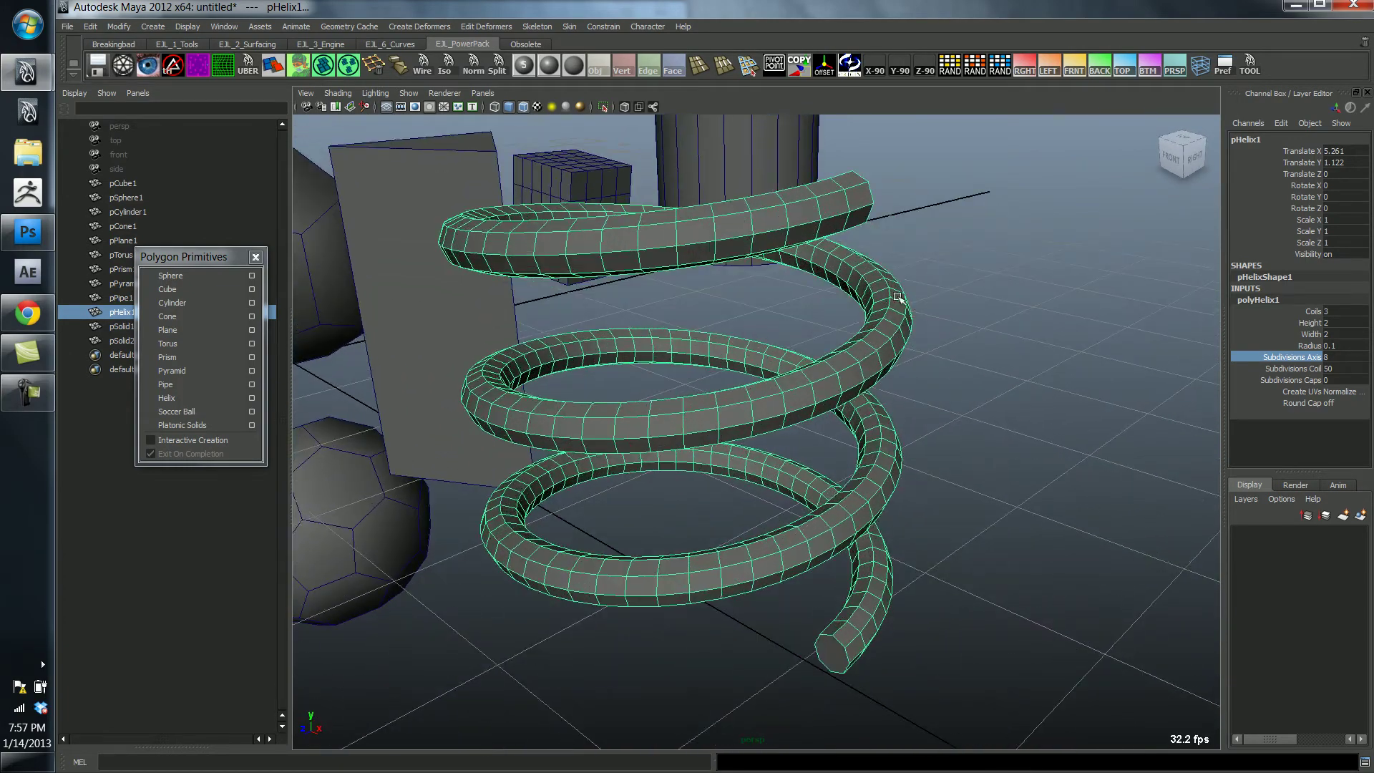
mouse_move(1119, 361)
middle_mouse_down()
mouse_move(1100, 361)
mouse_move(1146, 369)
mouse_move(1127, 366)
middle_mouse_up()
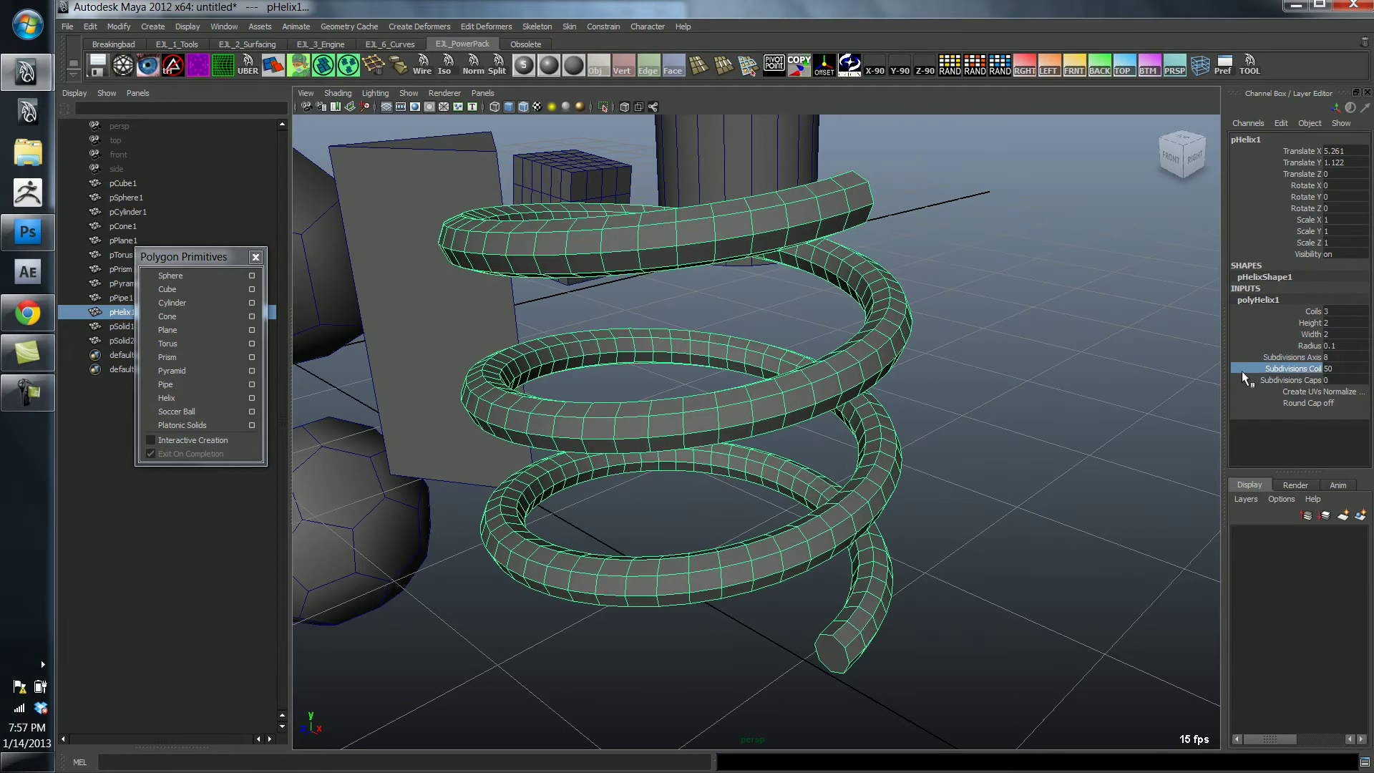
- Set the helix's Subdivisions Coil to 30 in the polyHelix1 inputs
scroll(1102, 365, "down", 3)
left_click_drag(1095, 362, 1092, 401, "alt")
middle_click_drag(945, 431, 735, 447)
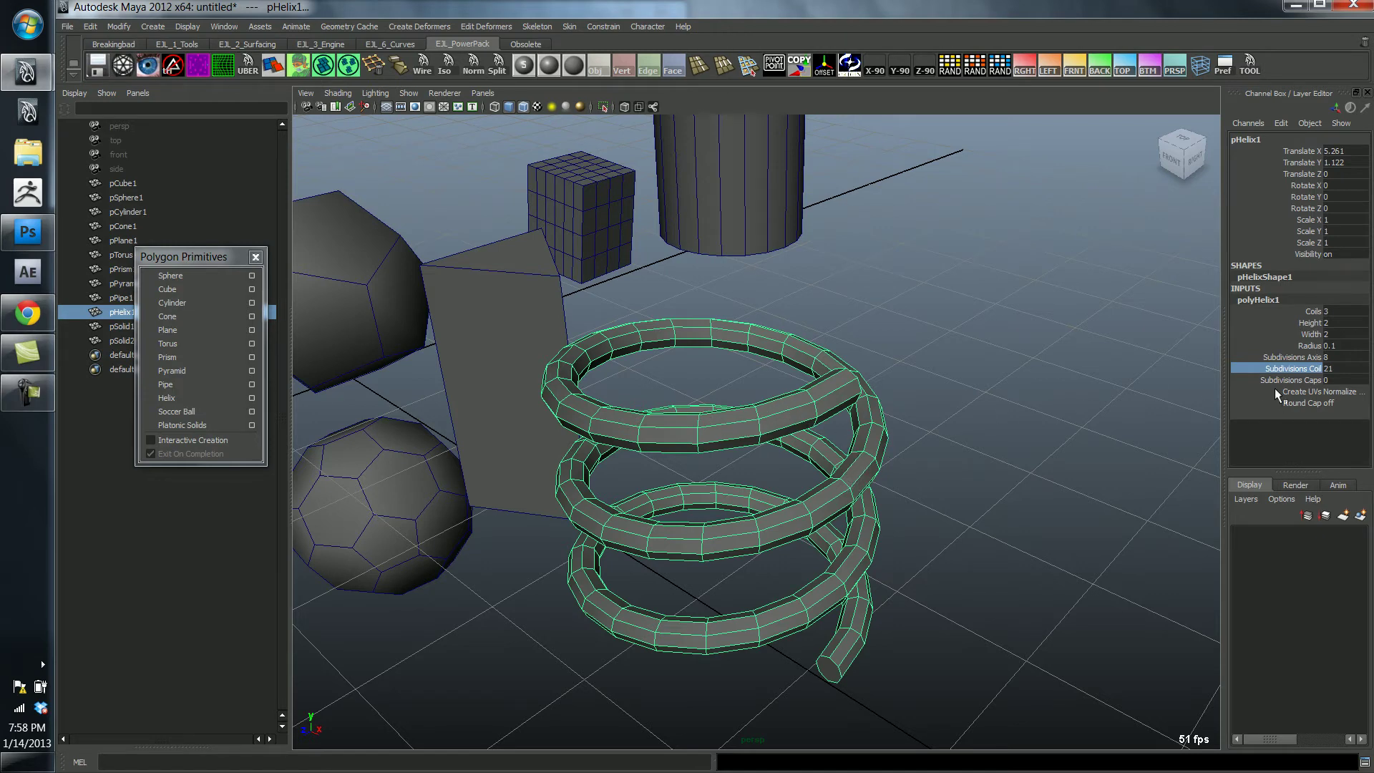
middle_click_drag(1106, 369, 1356, 379)
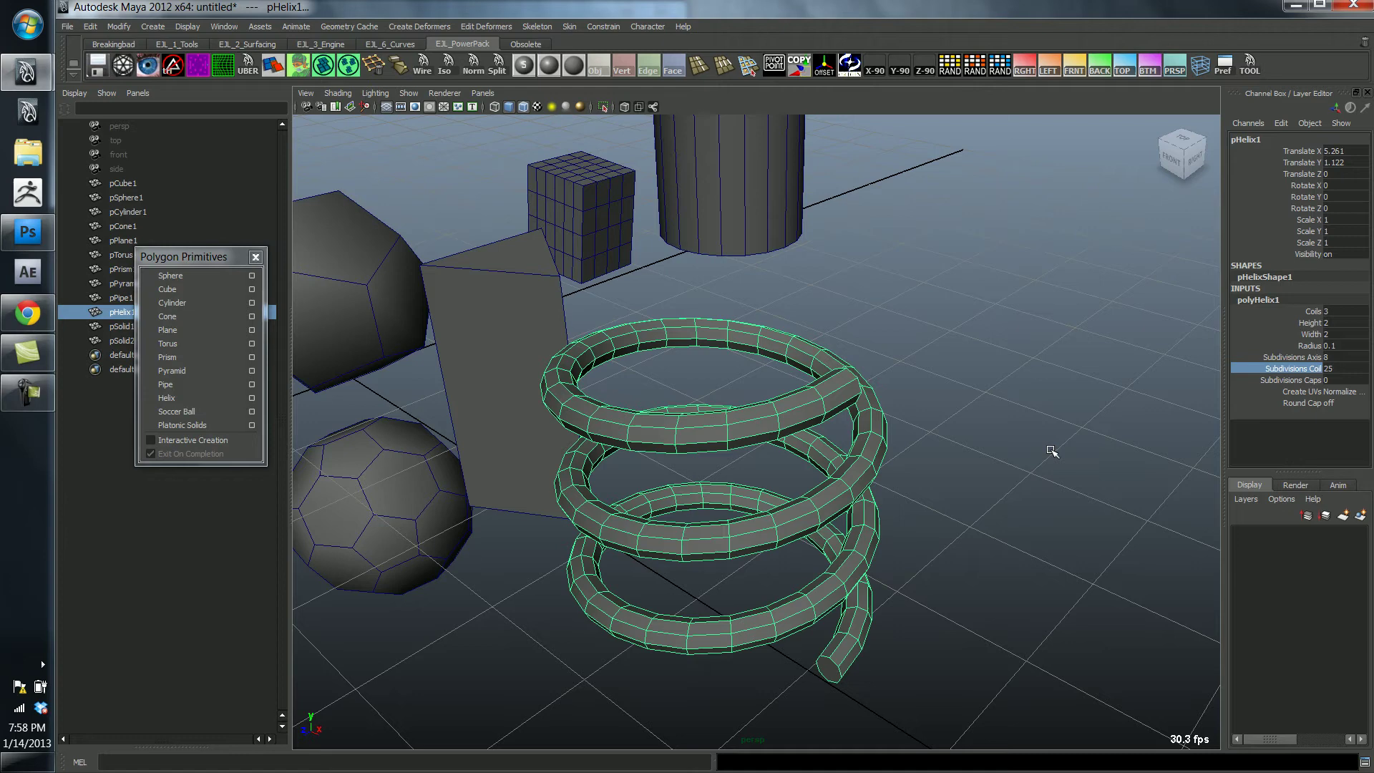
middle_click_drag(1060, 432, 1094, 438)
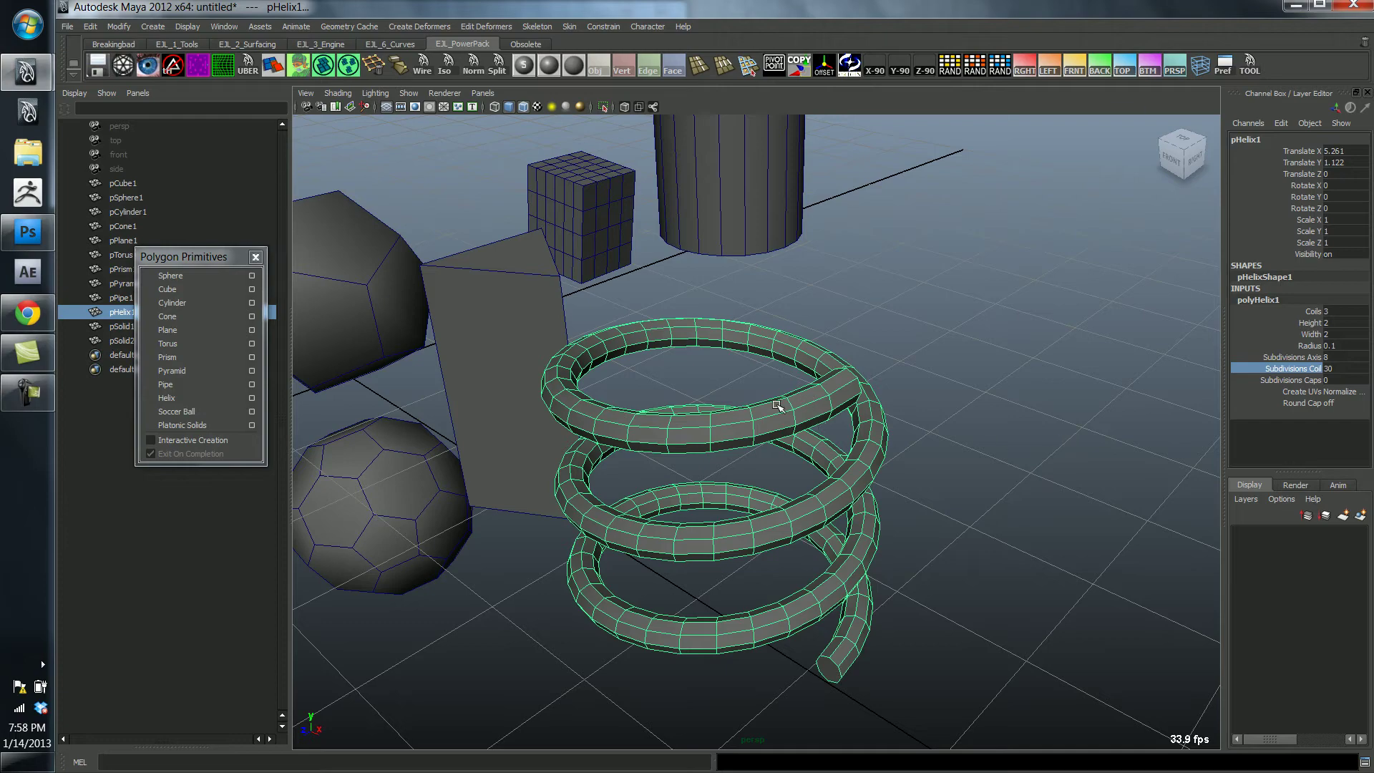
- Examine the modified helix and the other primitives in the scene from several distances and angles
scroll(811, 417, "down", 10)
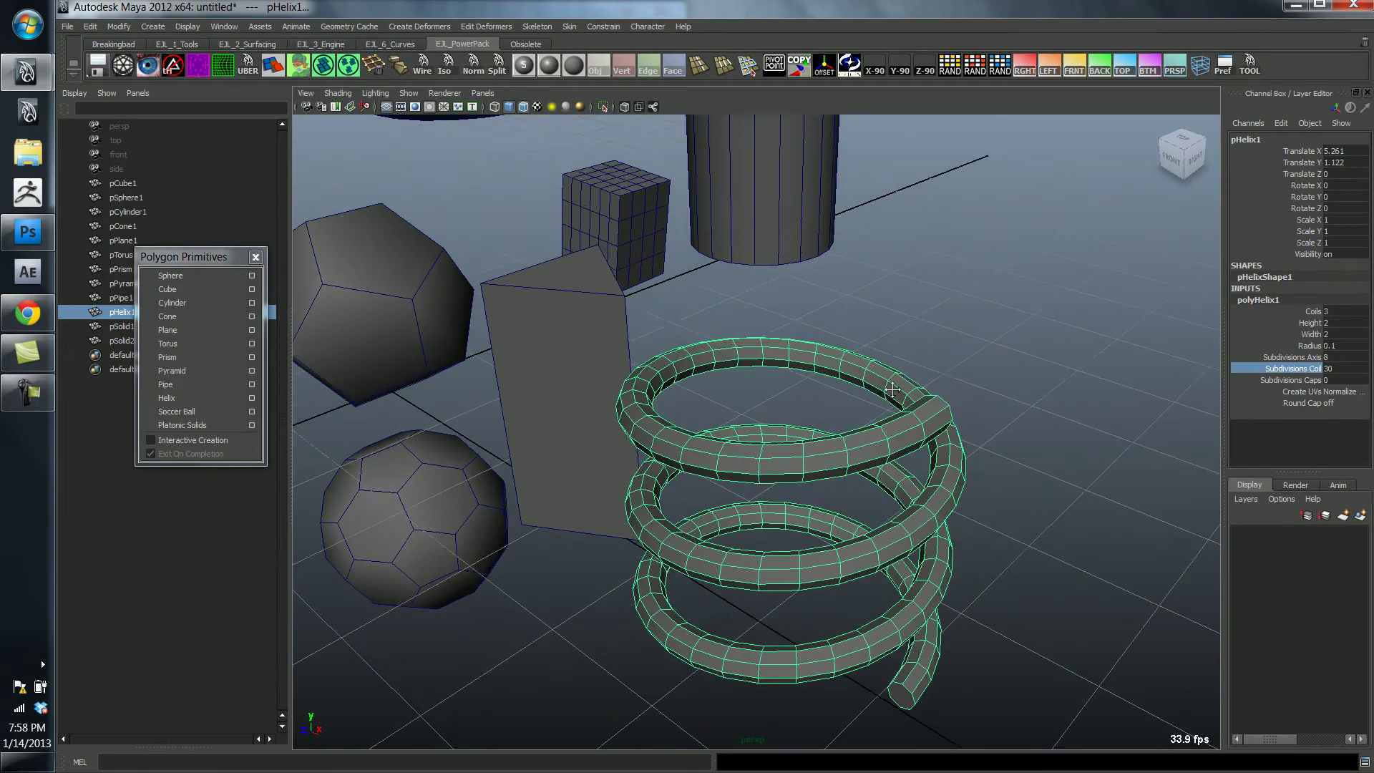
scroll(789, 429, "down", 3)
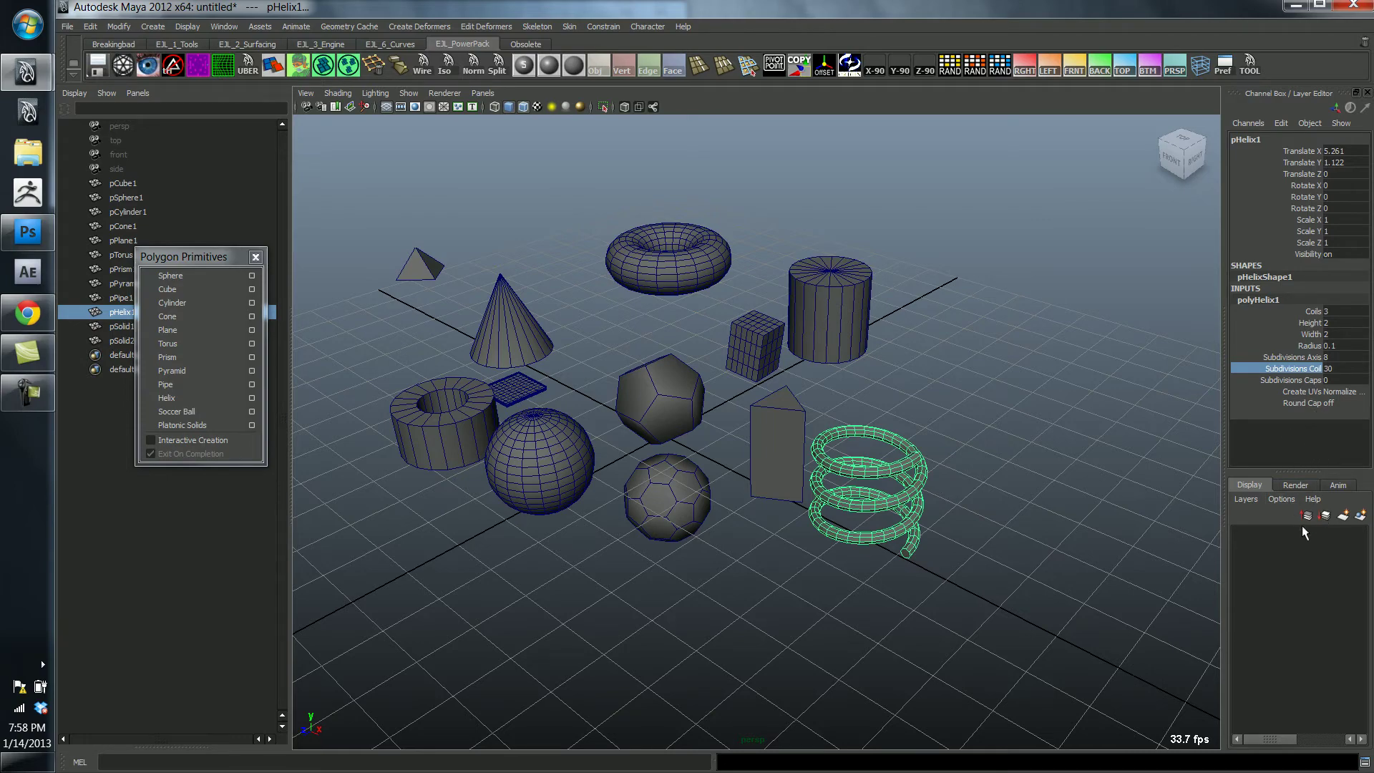
scroll(1002, 510, "up", 3)
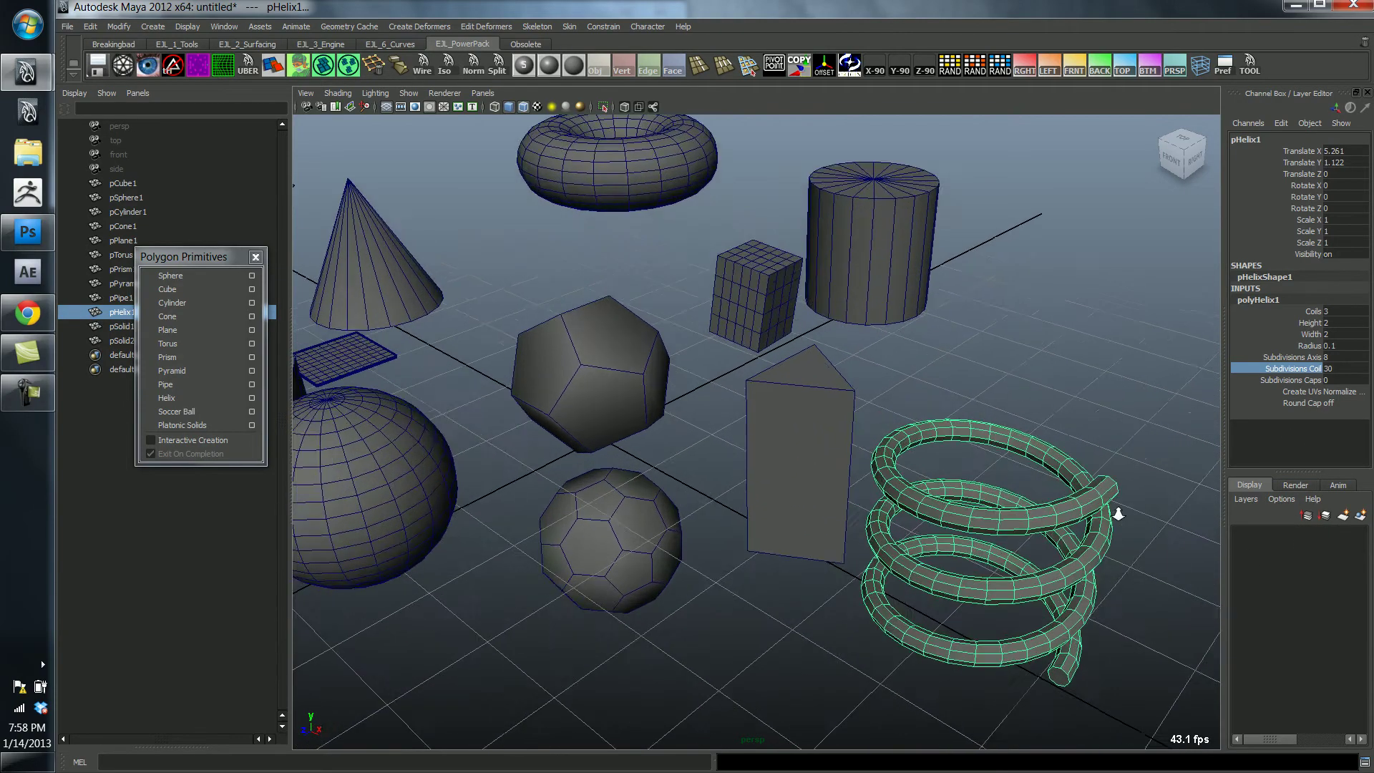
scroll(1066, 512, "down", 2)
scroll(995, 508, "up", 3)
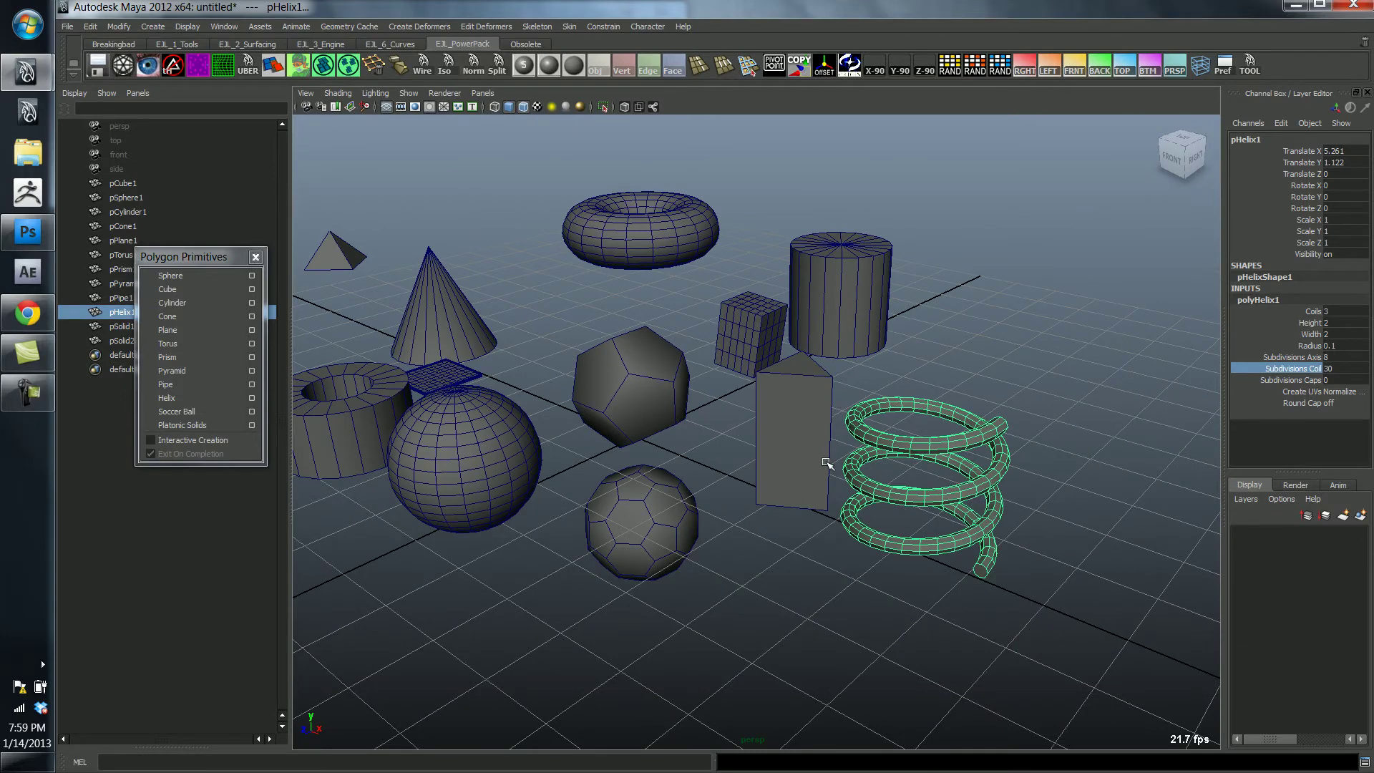
left_click_drag(805, 413, 906, 414, "alt")
left_click_drag(1036, 452, 920, 479, "alt")
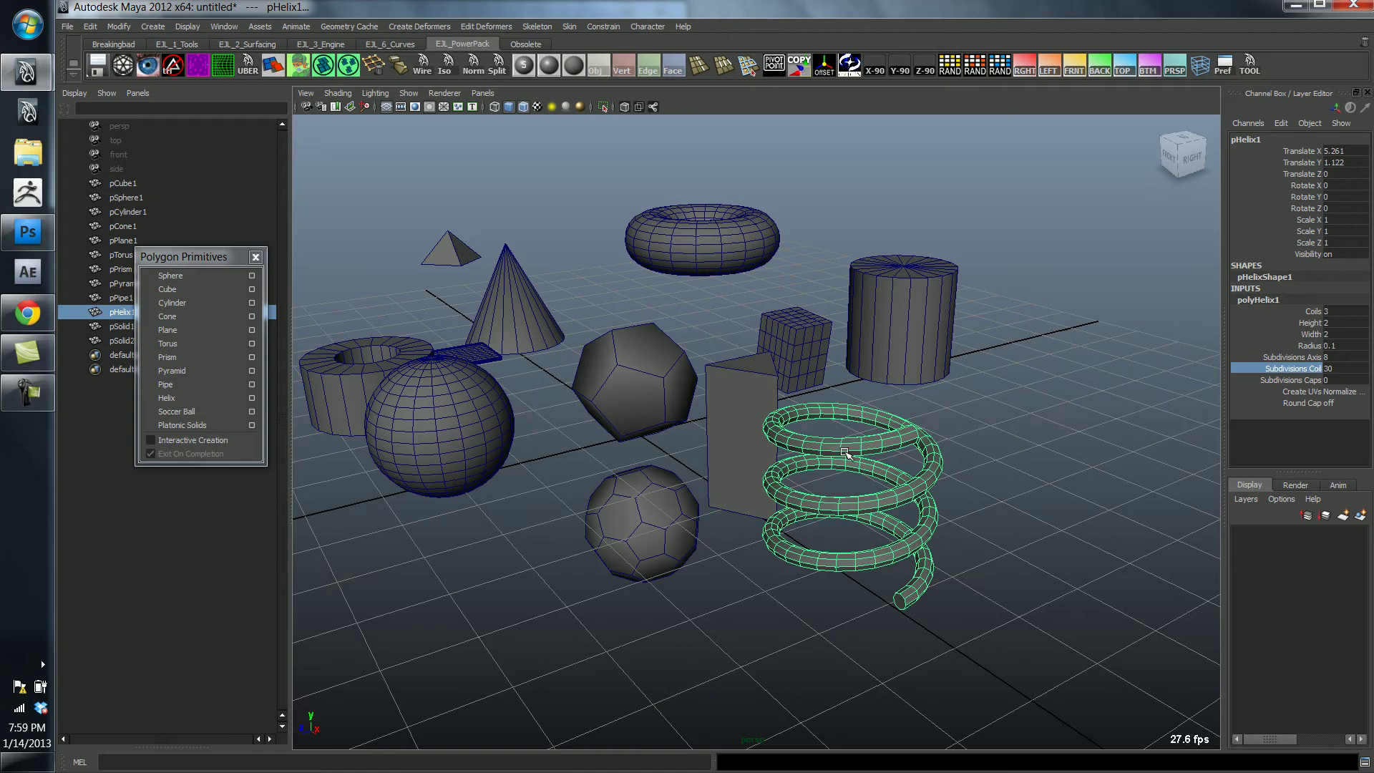
left_click_drag(846, 453, 1020, 457, "alt")
- Deselect the helix, restore its selection, show its polyHelix1 inputs again and set Width to 4.3
left_click(1020, 458)
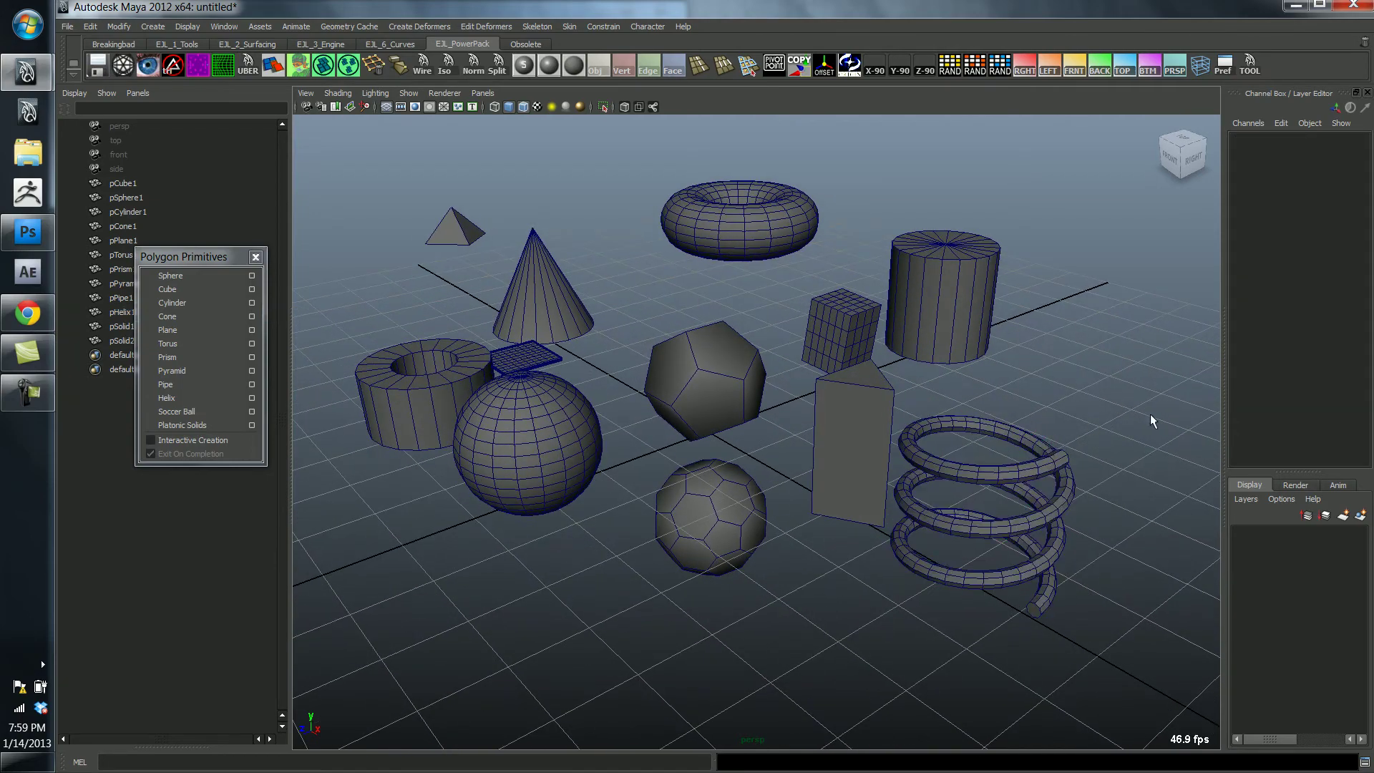
key("ctrl+z")
left_click(1265, 305)
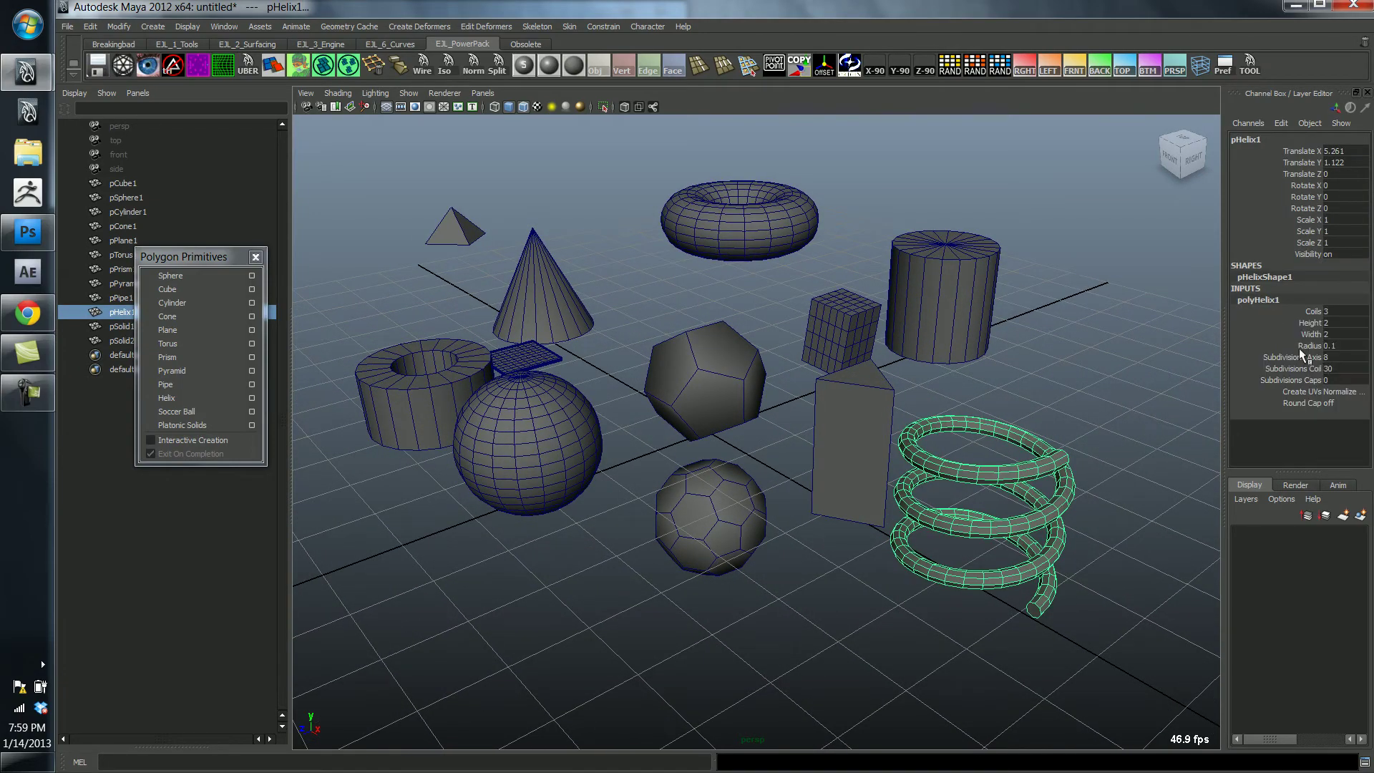
left_click(1307, 346)
mouse_move(1124, 360)
middle_mouse_down()
mouse_move(1086, 346)
mouse_move(1109, 358)
mouse_move(1097, 355)
middle_mouse_up()
left_click(1311, 334)
right_click_drag(1097, 355, 960, 356, "alt")
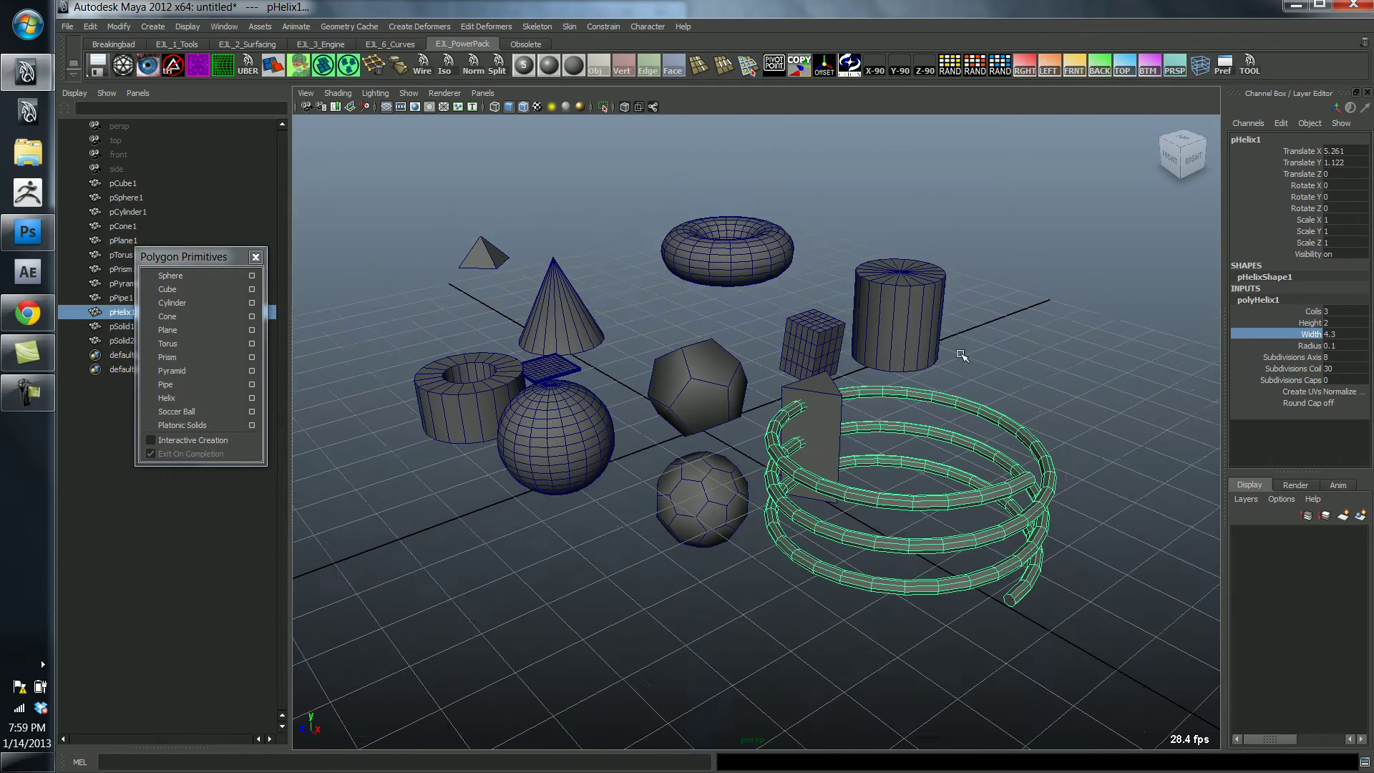
- Select the soccer ball and show its polyPrimitiveMisc1 creation inputs
left_click_drag(959, 356, 1047, 417, "alt")
key("Down")
left_click_drag(1105, 506, 856, 420)
left_click(780, 523)
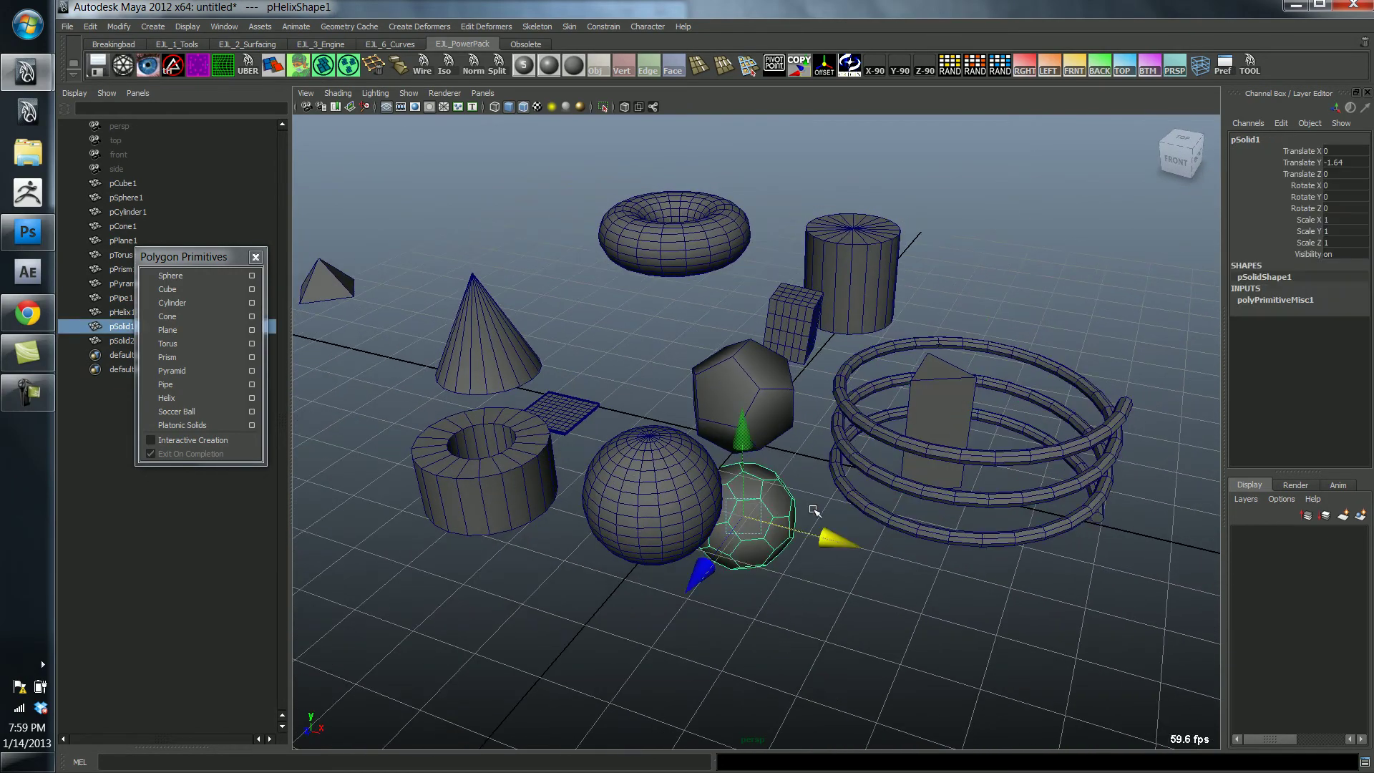
left_click(1282, 303)
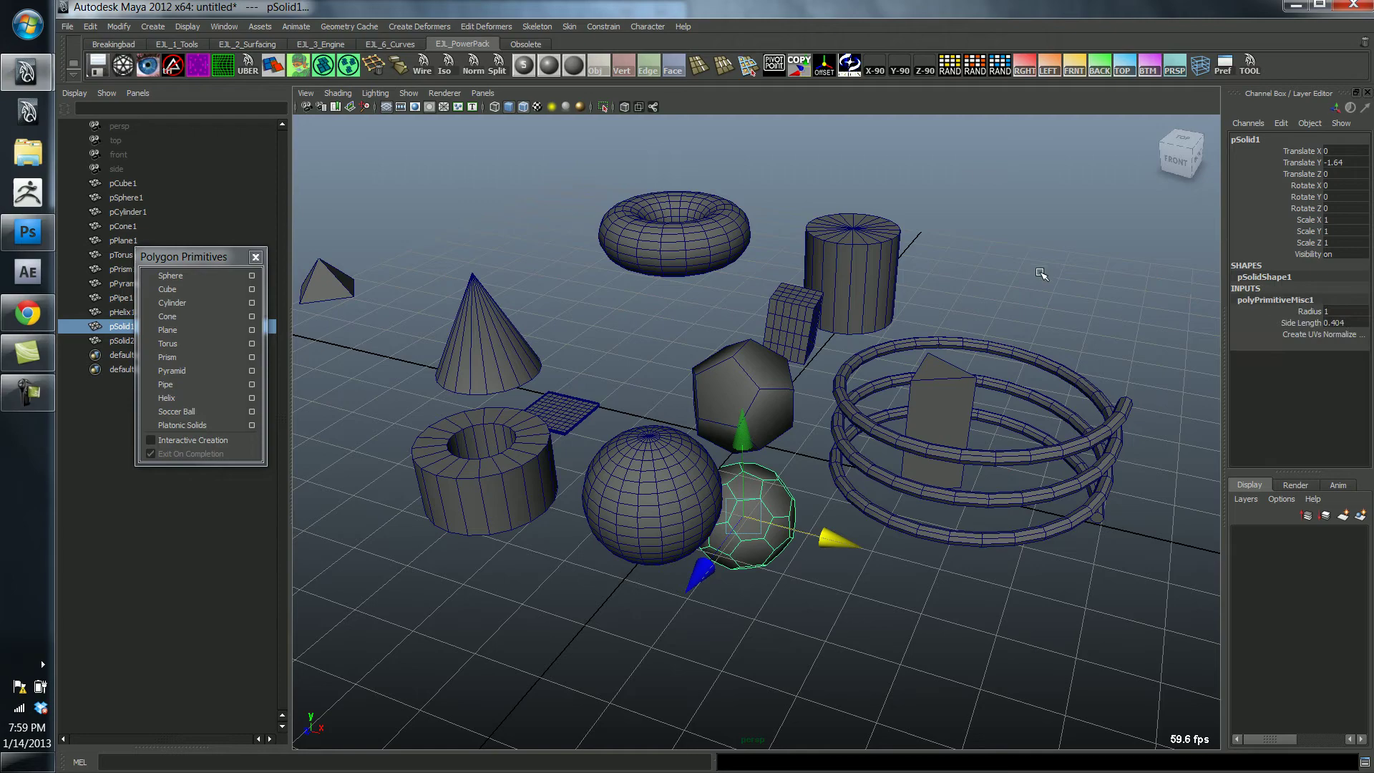
left_click_drag(1118, 285, 1066, 274, "alt")
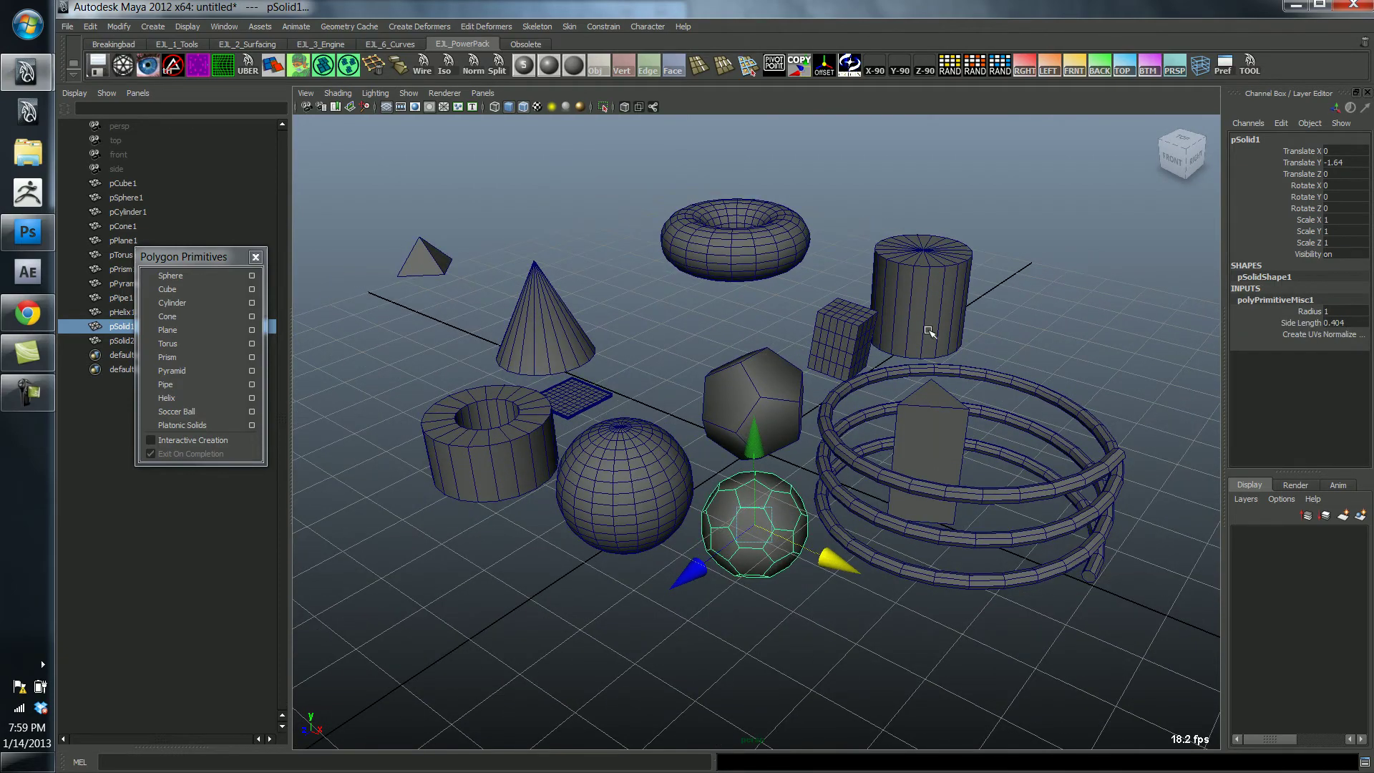
- Select the sphere, show its polySphere1 inputs and set both Subdivisions Axis and Subdivisions Height to 10
left_click(629, 481)
middle_click_drag(1030, 347, 1130, 340, "alt")
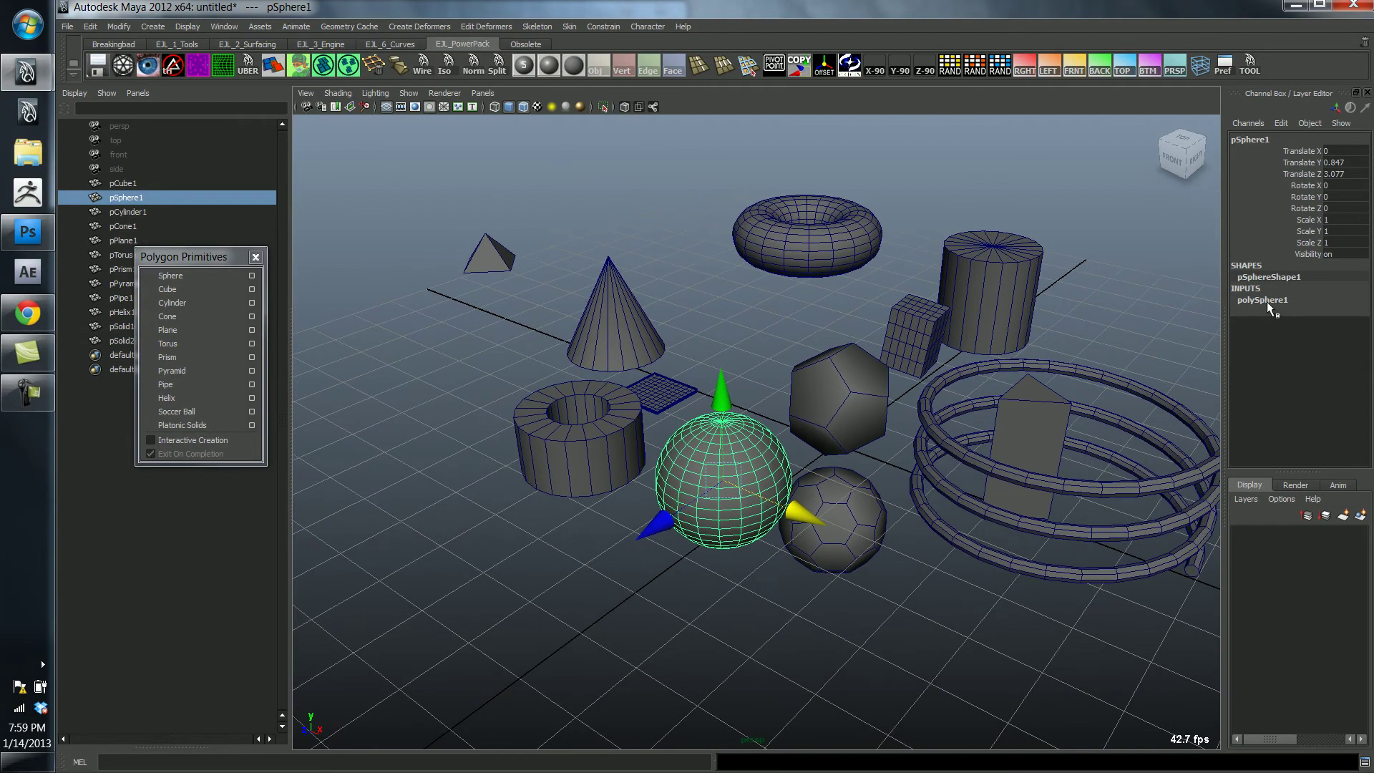
left_click(1266, 302)
right_click_drag(995, 303, 1147, 321, "alt")
left_click_drag(1297, 322, 1288, 332)
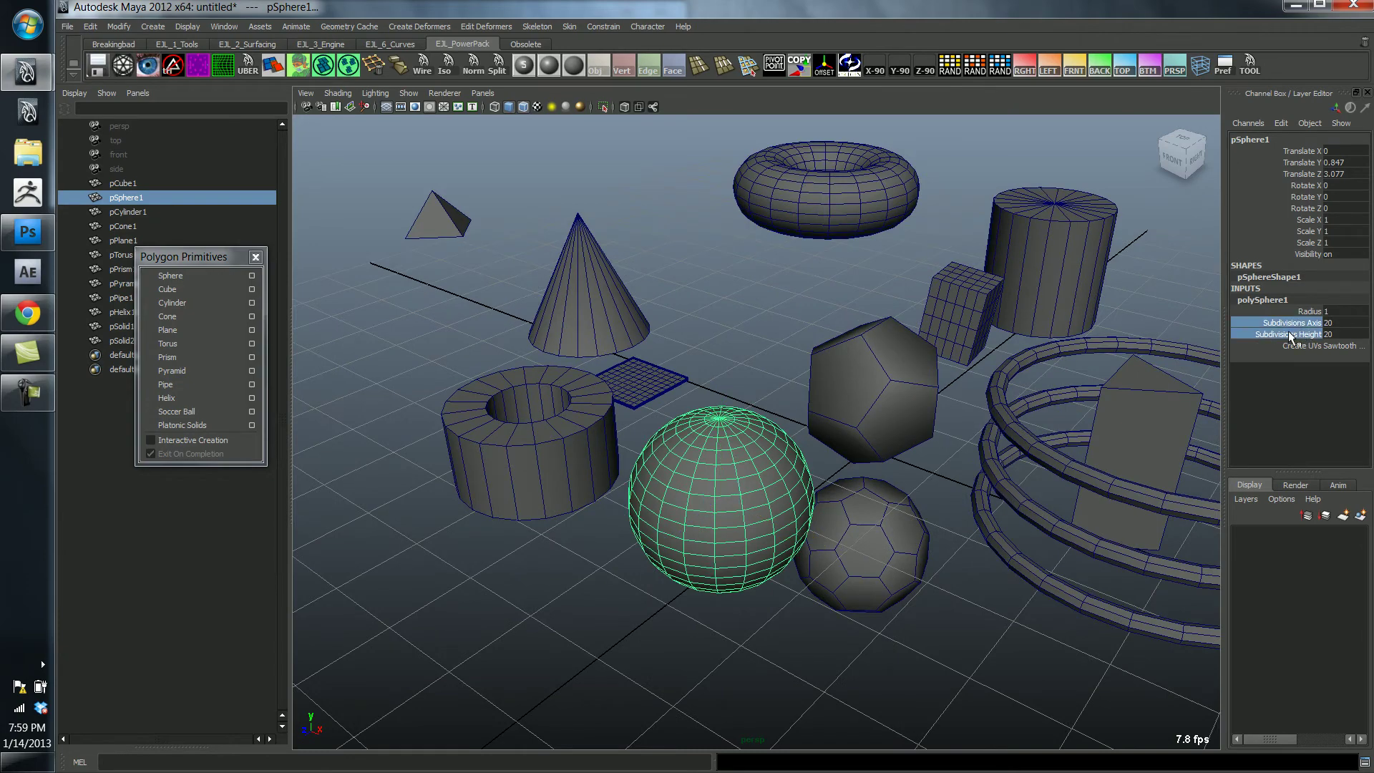
middle_click_drag(1070, 316, 980, 312)
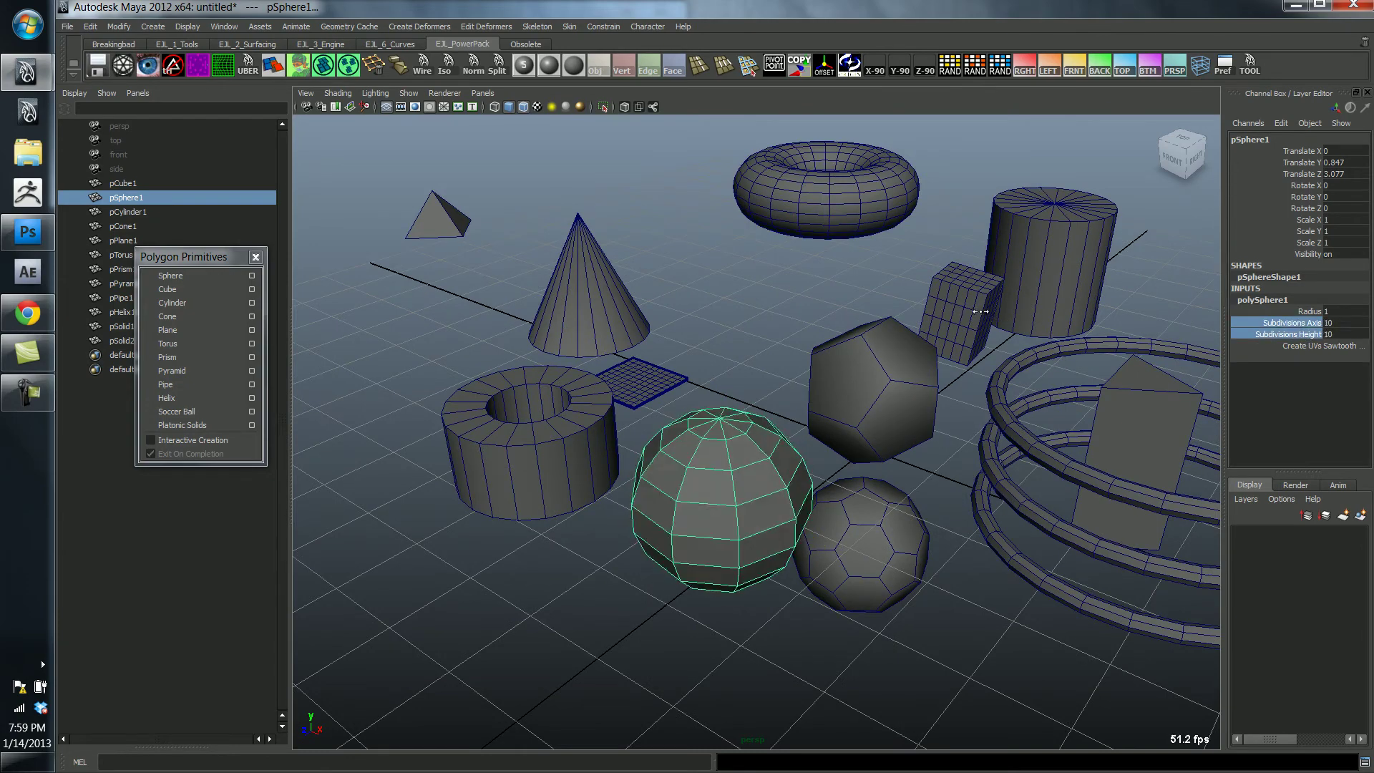
- Select the pipe, frame it in the view, show its polyPipe1 inputs and slightly increase its Thickness
left_click_drag(981, 312, 880, 336, "alt")
left_click(700, 481)
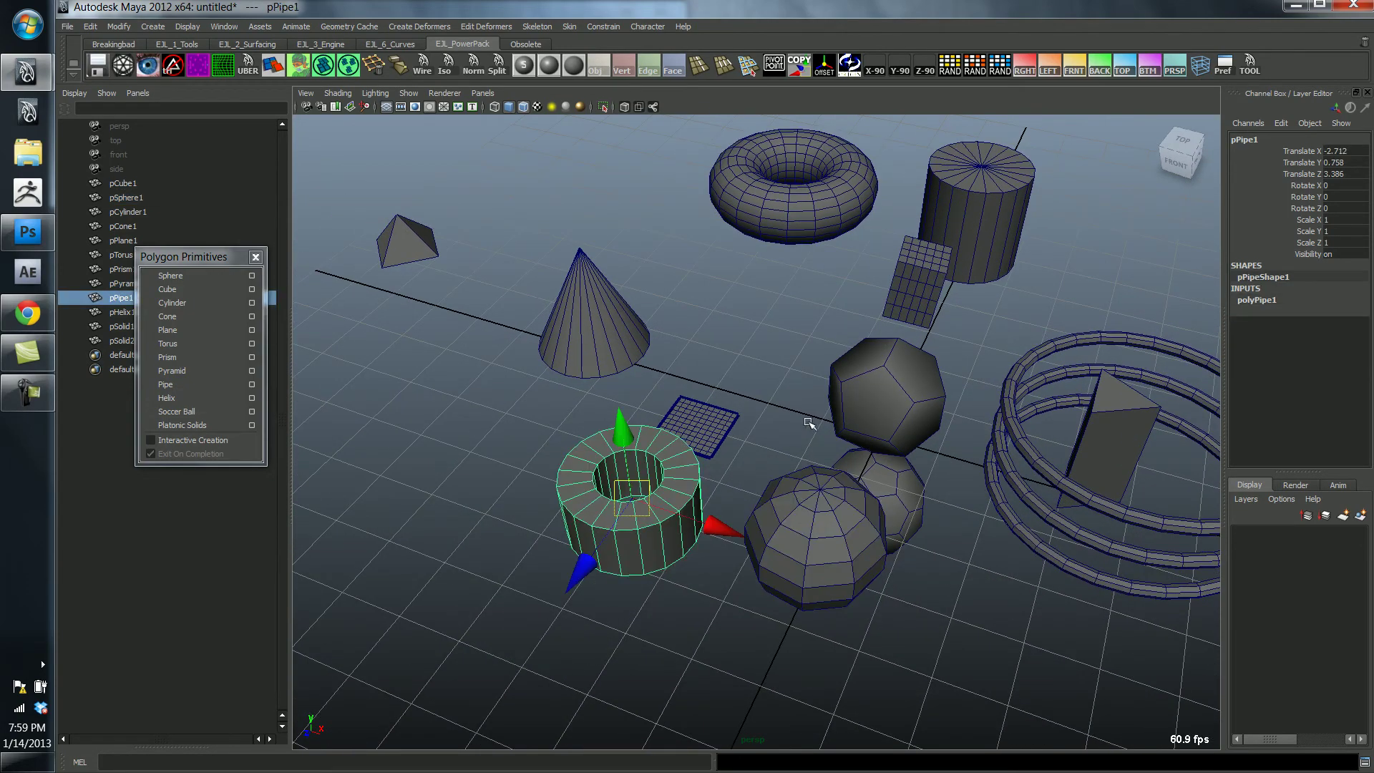
key("f")
left_click(1257, 300)
left_click(1308, 334)
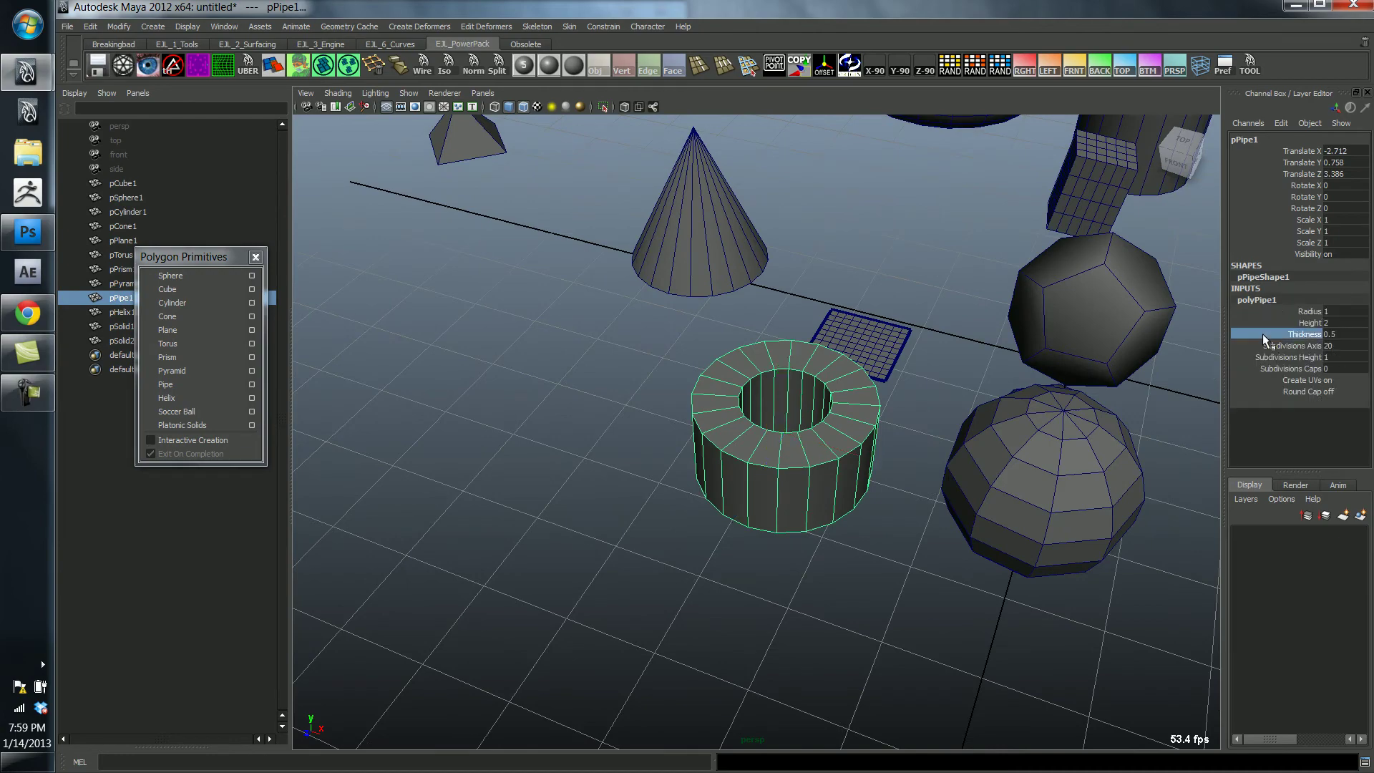
middle_click_drag(982, 331, 983, 331)
left_click_drag(875, 352, 823, 338, "alt")
middle_click_drag(823, 338, 858, 404, "alt")
- Select the cone, show its polyCone1 creation inputs and examine it from several angles
left_click(830, 341)
left_click_drag(1202, 319, 1162, 301, "alt")
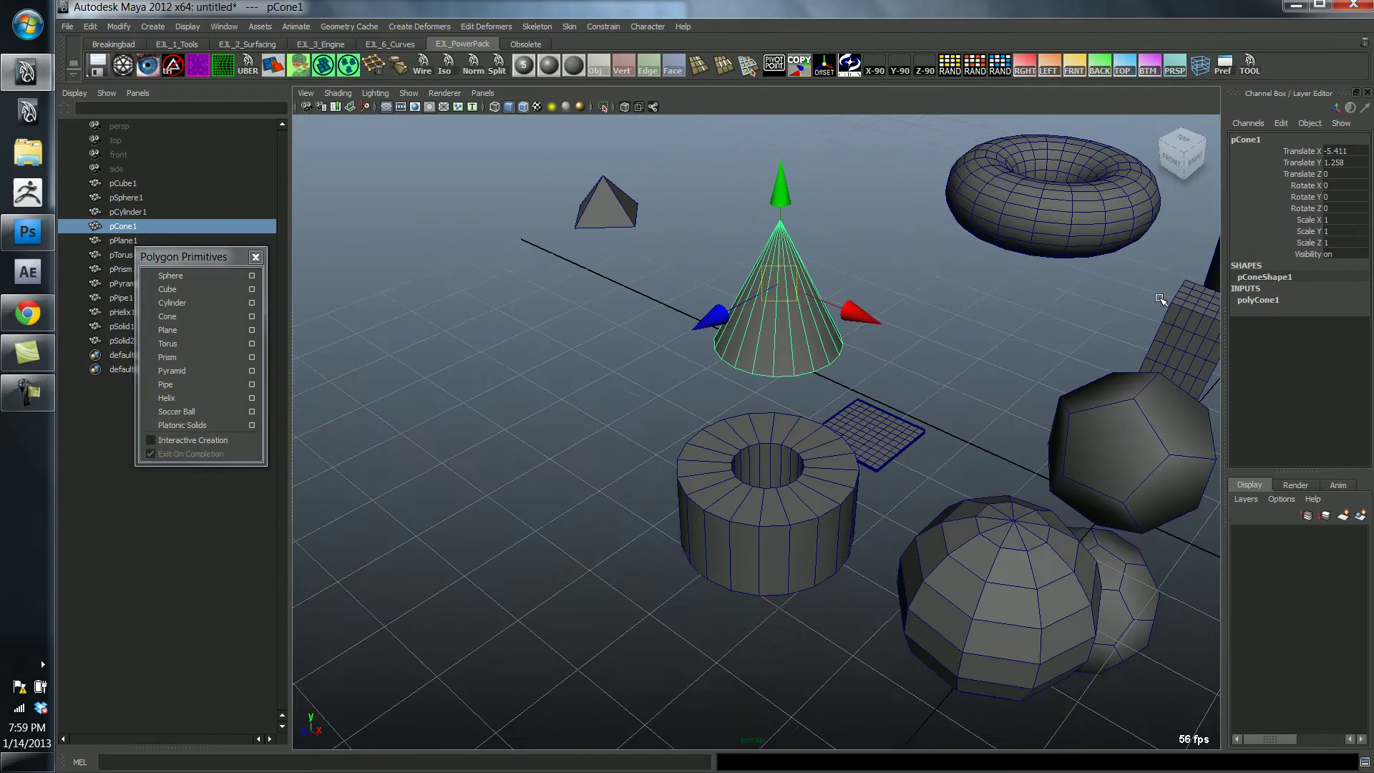
left_click(1267, 302)
middle_click_drag(1095, 319, 868, 329, "alt")
left_click_drag(999, 397, 954, 383, "alt")
middle_click_drag(955, 383, 967, 367, "alt")
left_click_drag(967, 367, 1016, 410, "alt")
middle_click_drag(1015, 411, 1314, 533, "alt")
- Select the pyramid, show its polyPyramid1 inputs and set Number Of Sides to 5
left_click(620, 293)
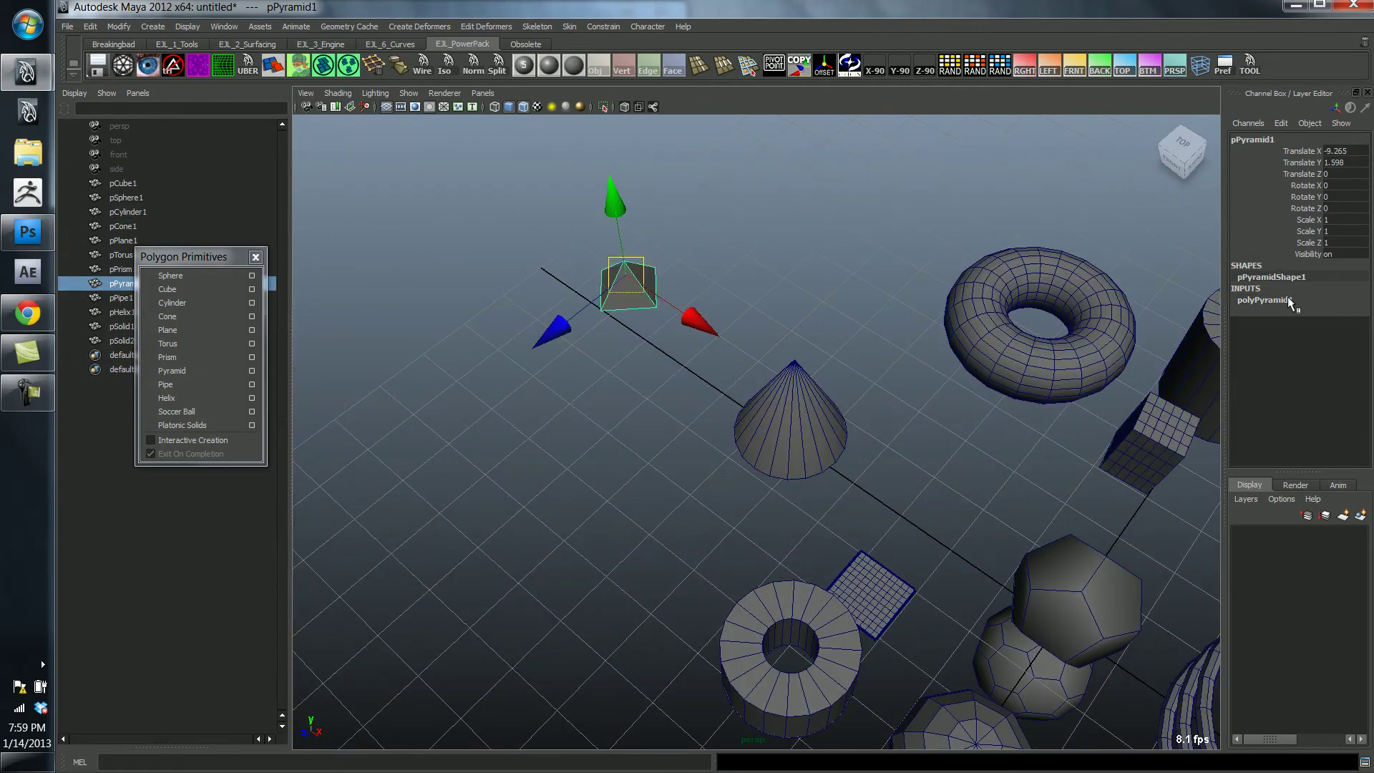
left_click(1286, 300)
left_click(1338, 323)
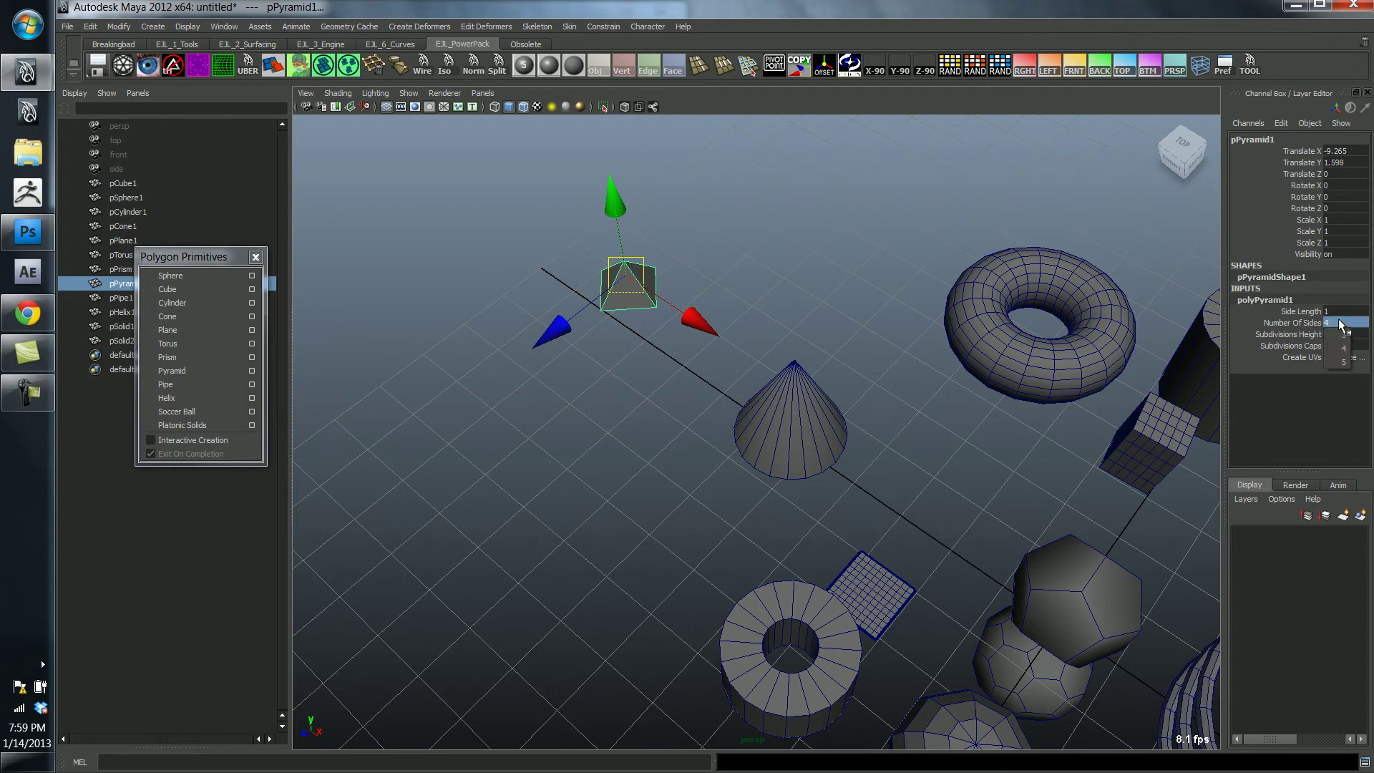
left_click(1319, 326)
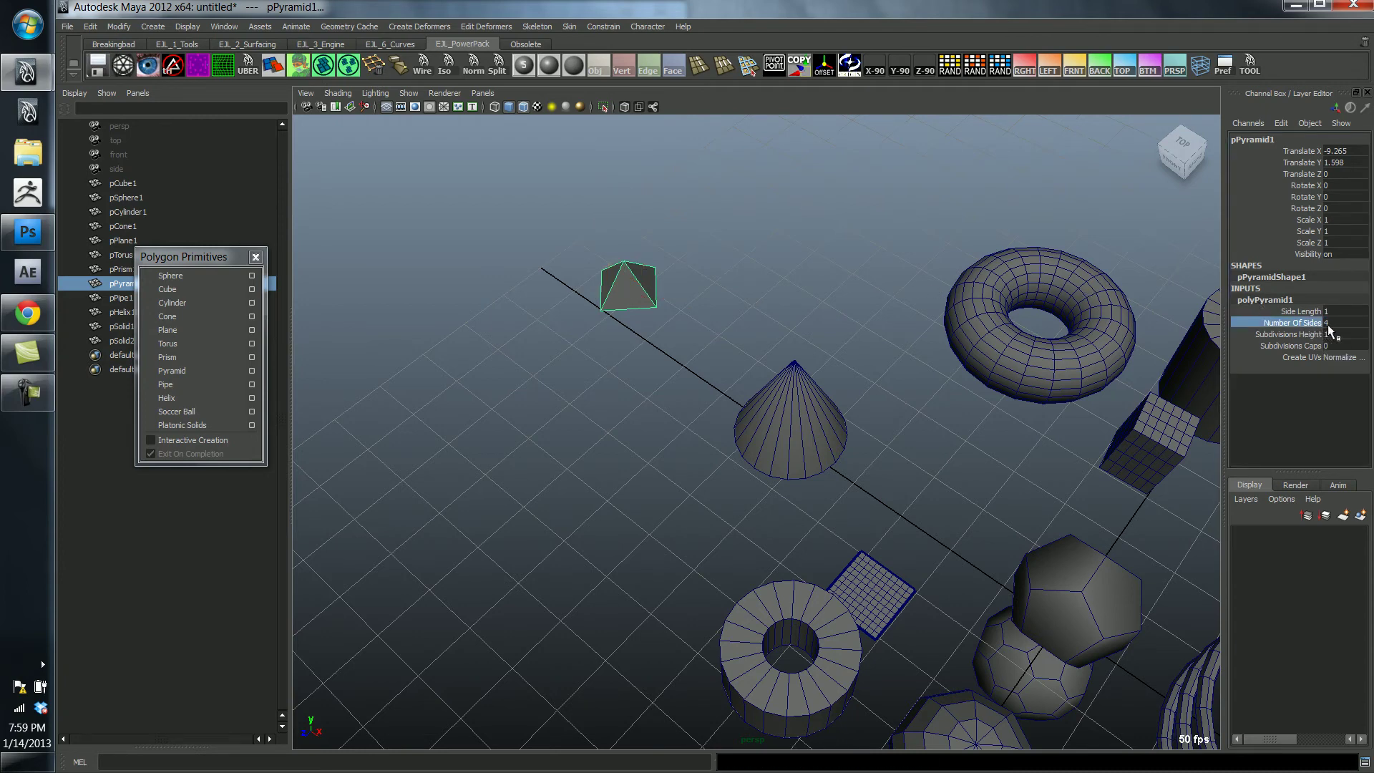
left_click(1328, 325)
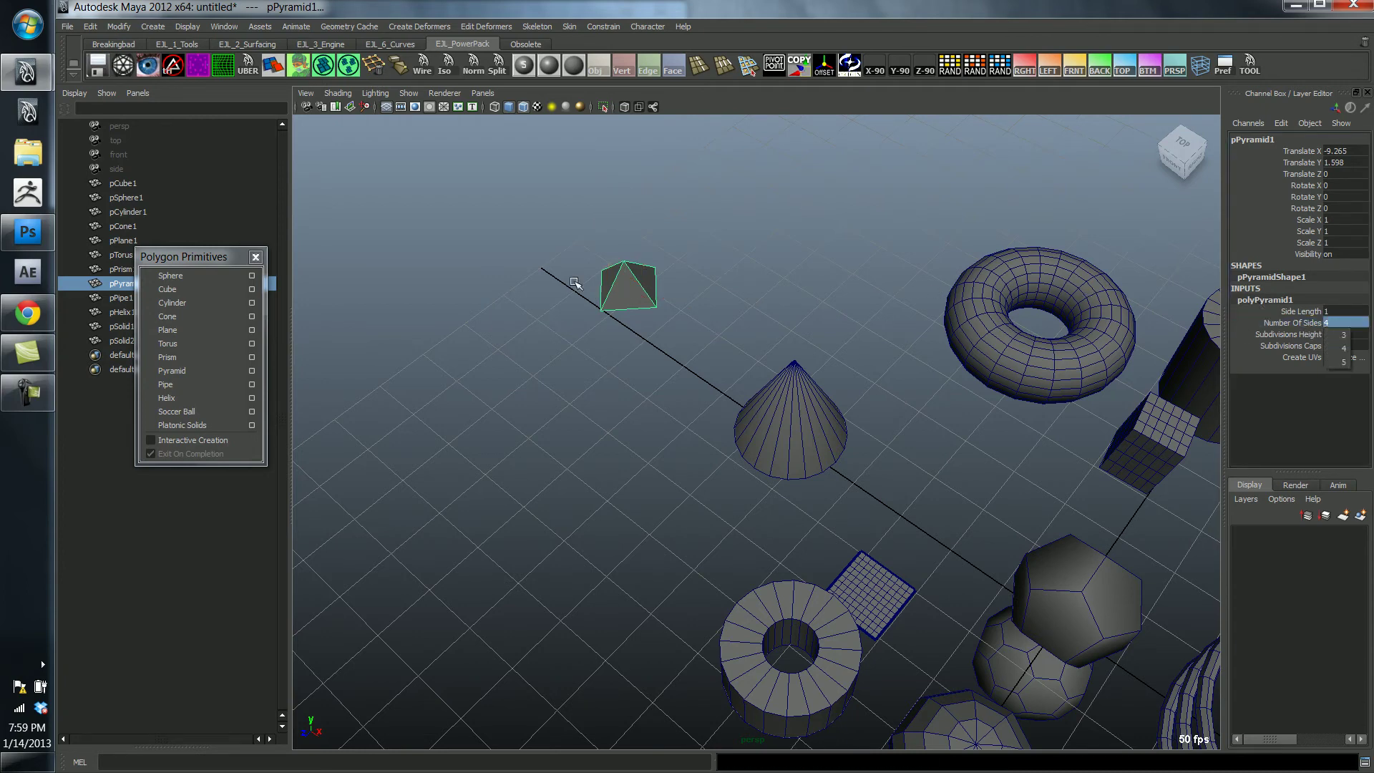
left_click(1344, 362)
left_click_drag(757, 293, 777, 336, "alt")
- Select the torus, show its polyTorus1 inputs and adjust Twist to 138.656 while viewing its wireframe up close
key("w")
left_click(853, 379)
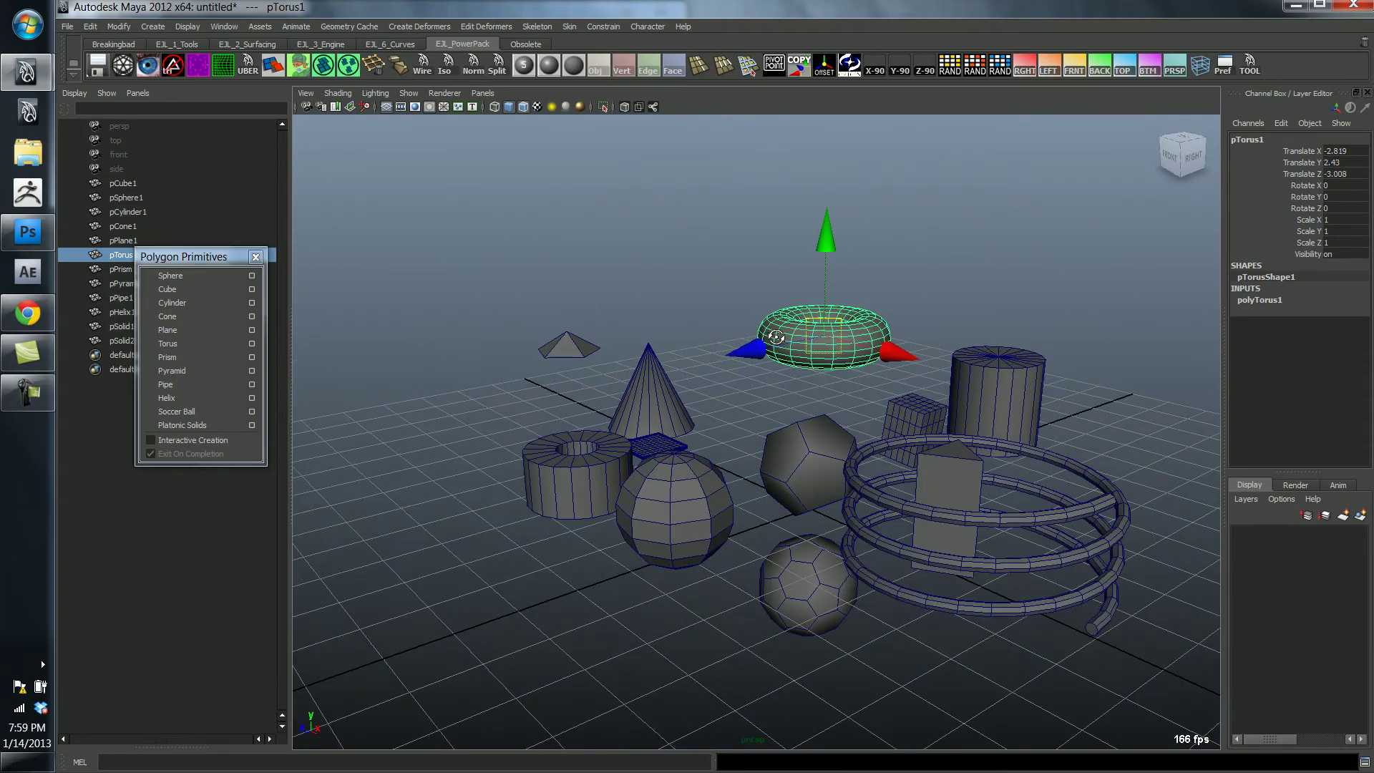
left_click(1264, 302)
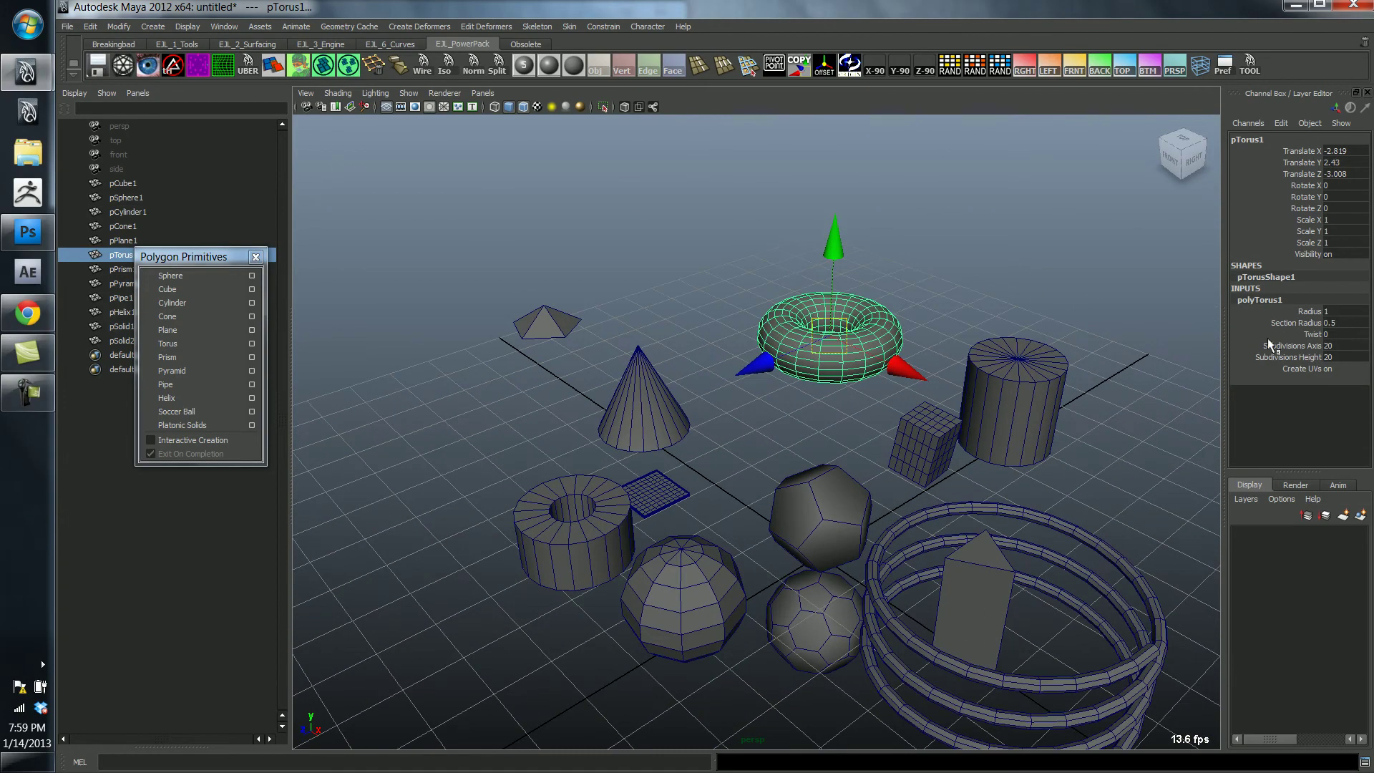
left_click(1312, 334)
middle_click_drag(1006, 323, 1000, 323)
right_click_drag(1010, 329, 1103, 373, "alt")
middle_click_drag(1095, 369, 997, 426, "alt")
mouse_move(997, 426)
left_mouse_down("alt")
mouse_move(1011, 450)
mouse_move(1013, 433)
left_mouse_up("alt")
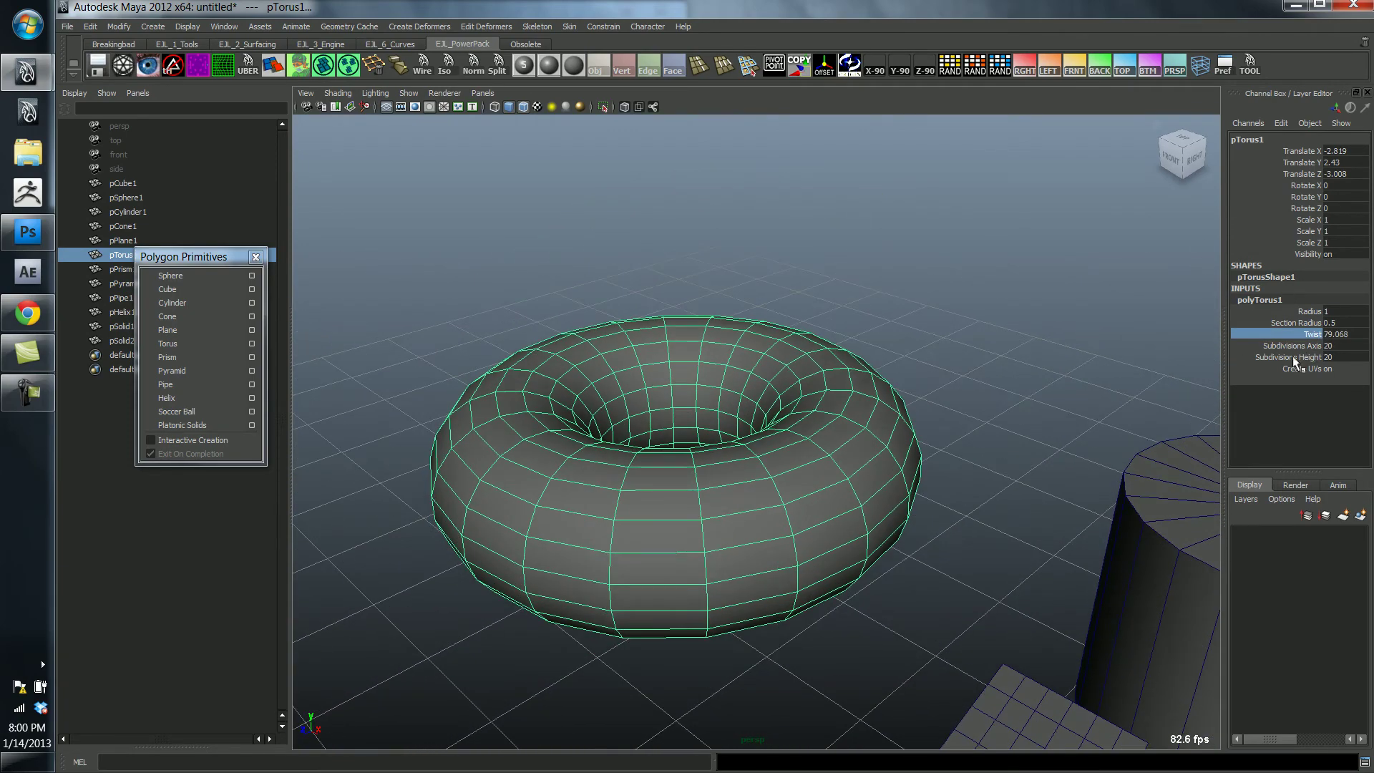
middle_click_drag(1149, 337, 1197, 377)
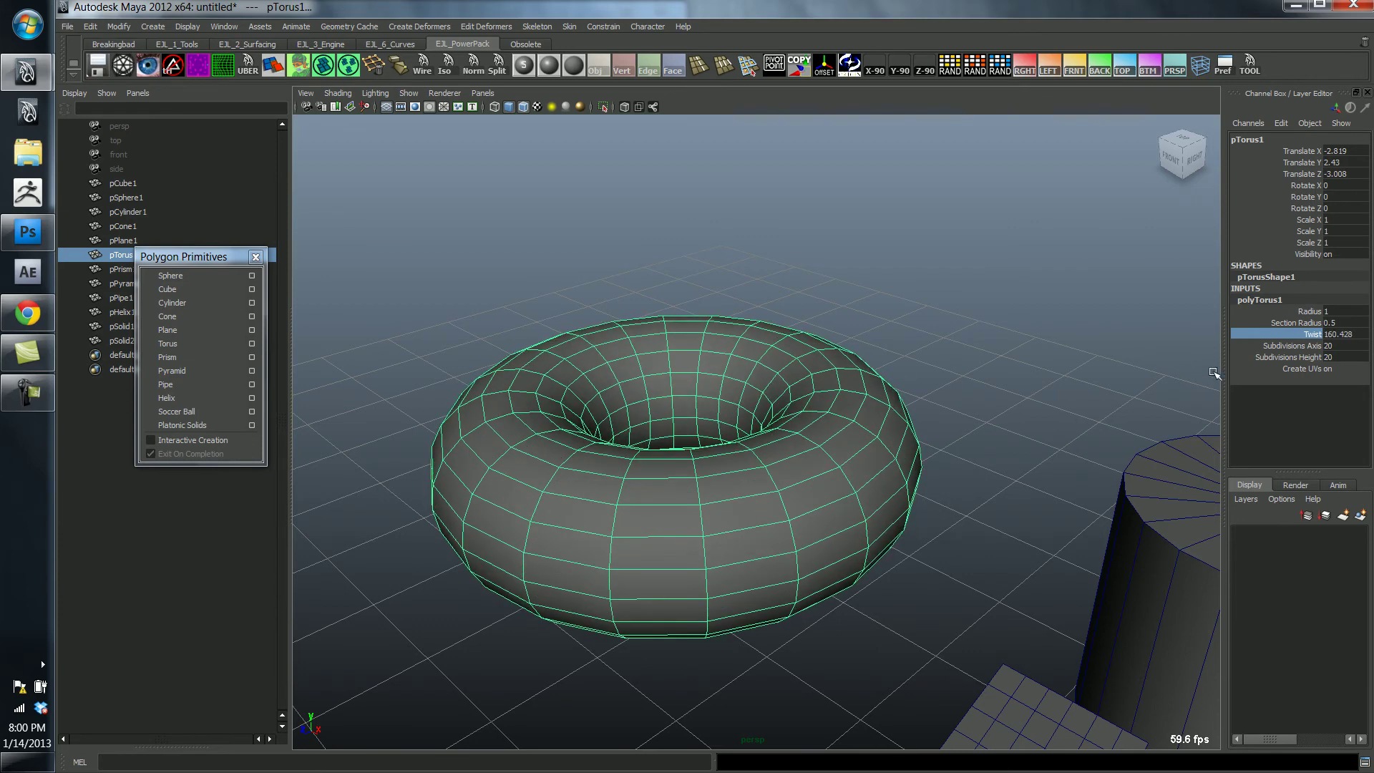
middle_click_drag(1163, 333, 1150, 326)
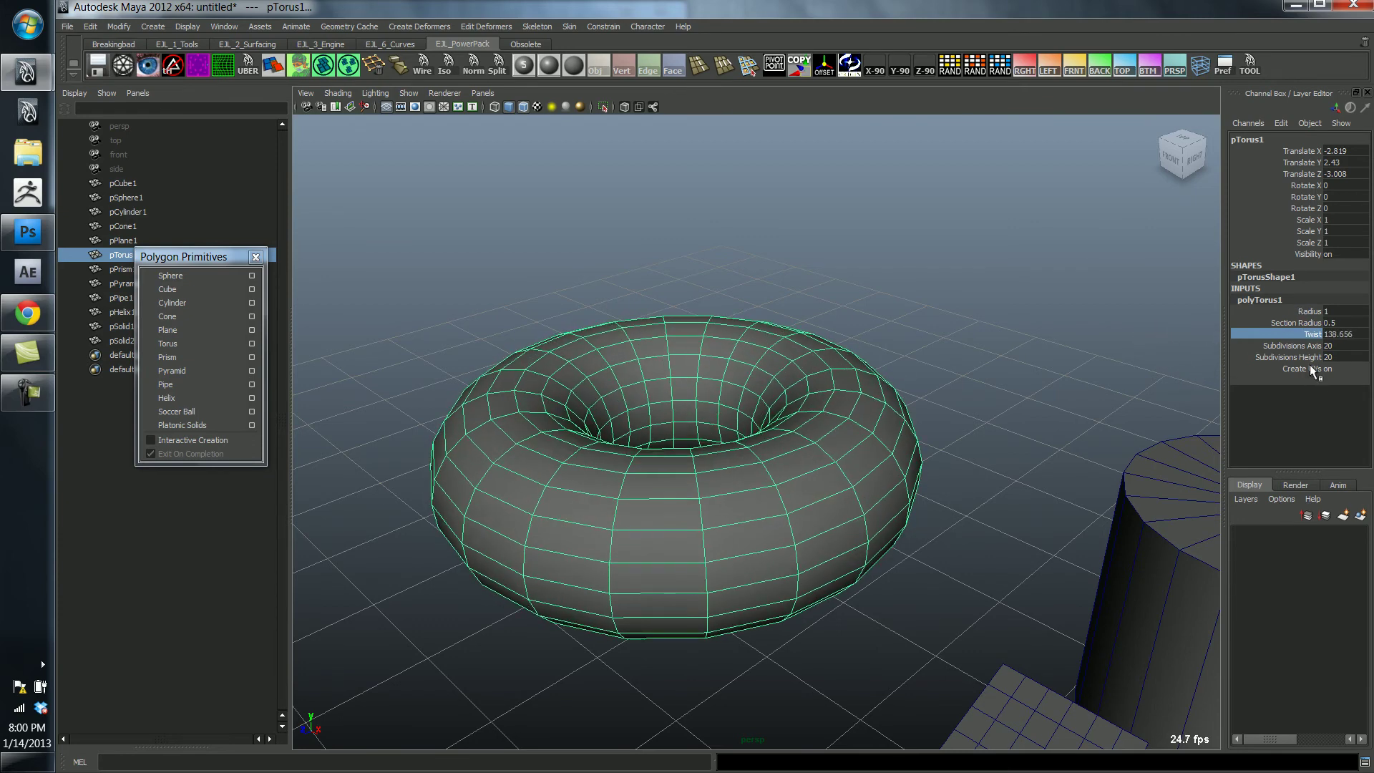
- Reduce the torus's Subdivisions Axis to 17 in the polyTorus1 inputs
left_click(1304, 358)
left_click(1288, 346)
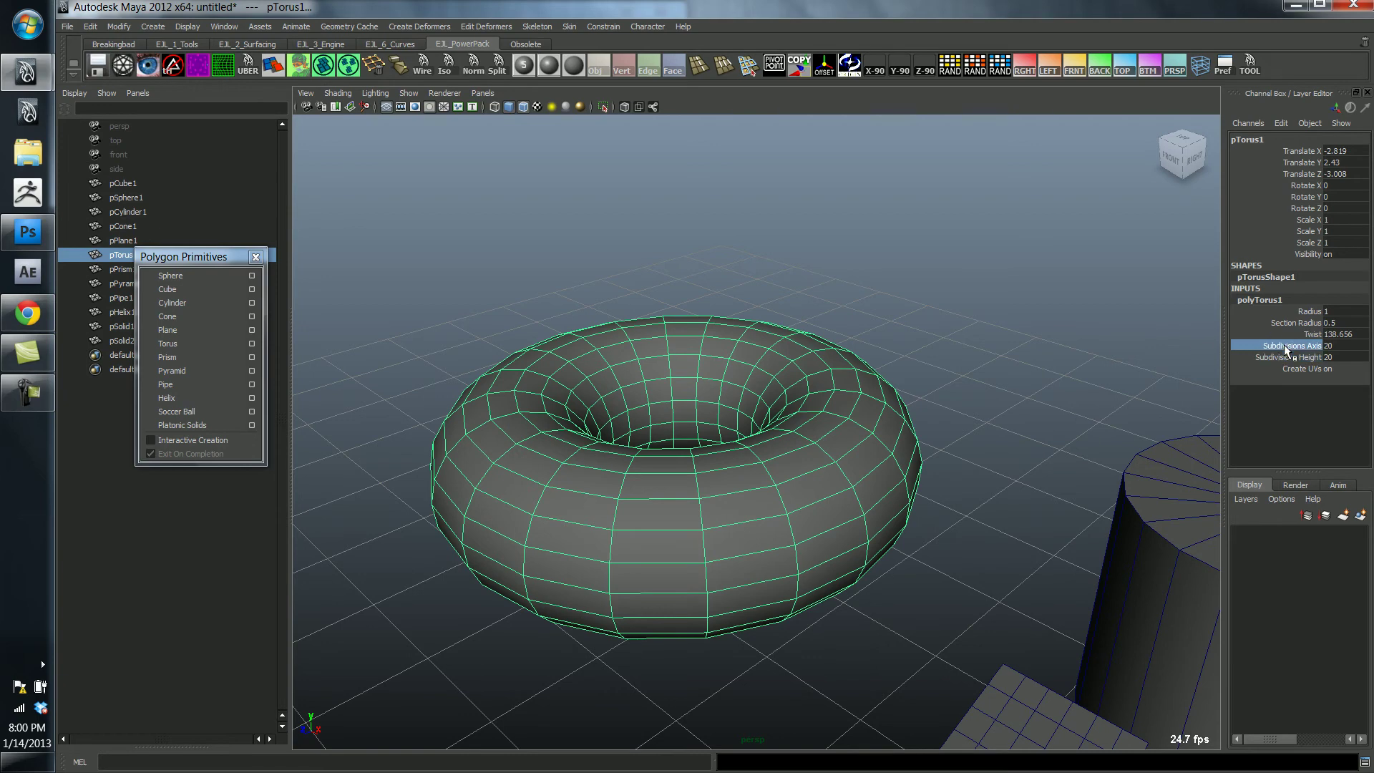
middle_click_drag(1111, 336, 1101, 334)
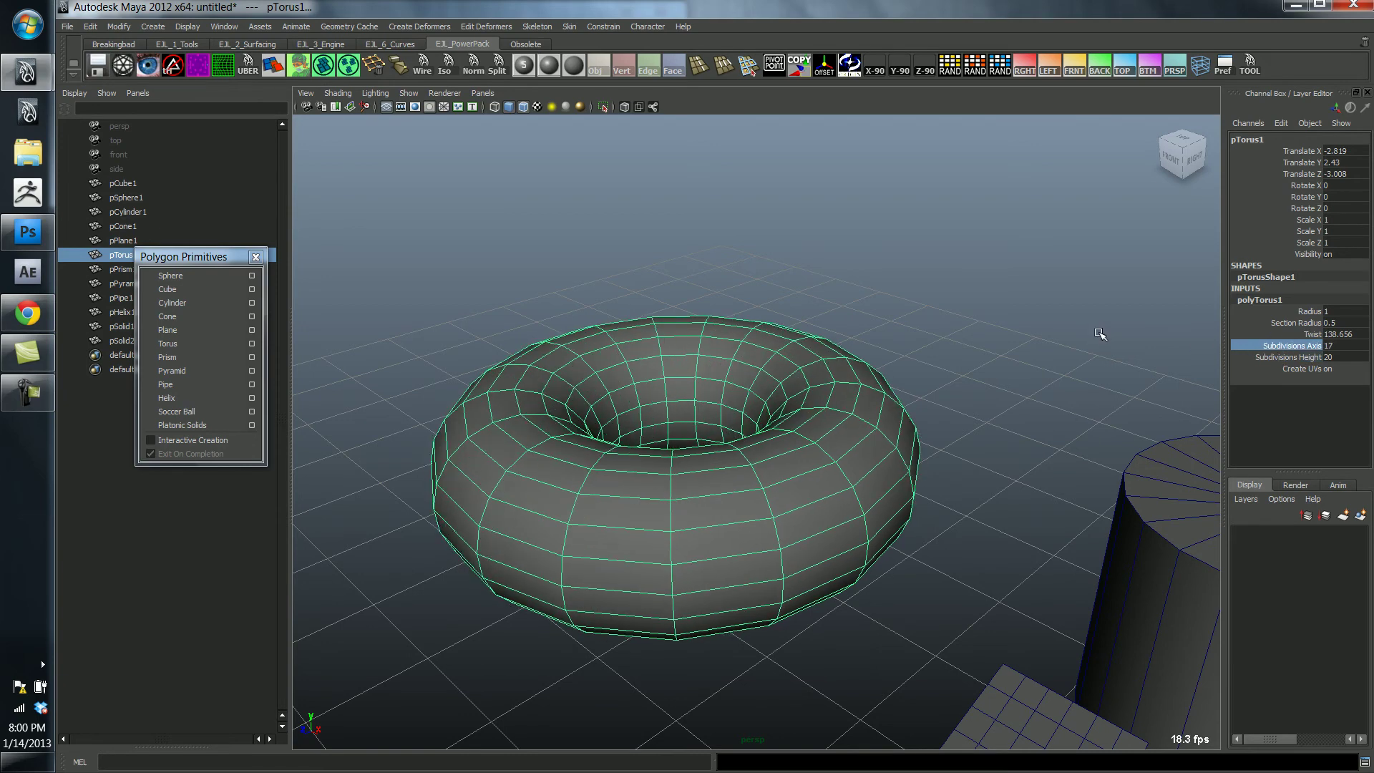
- Undo the last Subdivisions Axis change and reduce the torus's Subdivisions Height to 13
key("ctrl+z")
left_click(1288, 357)
middle_click_drag(1081, 344, 941, 374)
left_click_drag(942, 374, 949, 311, "alt")
middle_click_drag(950, 311, 988, 328)
right_click_drag(1025, 328, 859, 337, "alt")
mouse_move(990, 351)
right_mouse_down("alt")
mouse_move(840, 337)
mouse_move(793, 307)
right_mouse_up("alt")
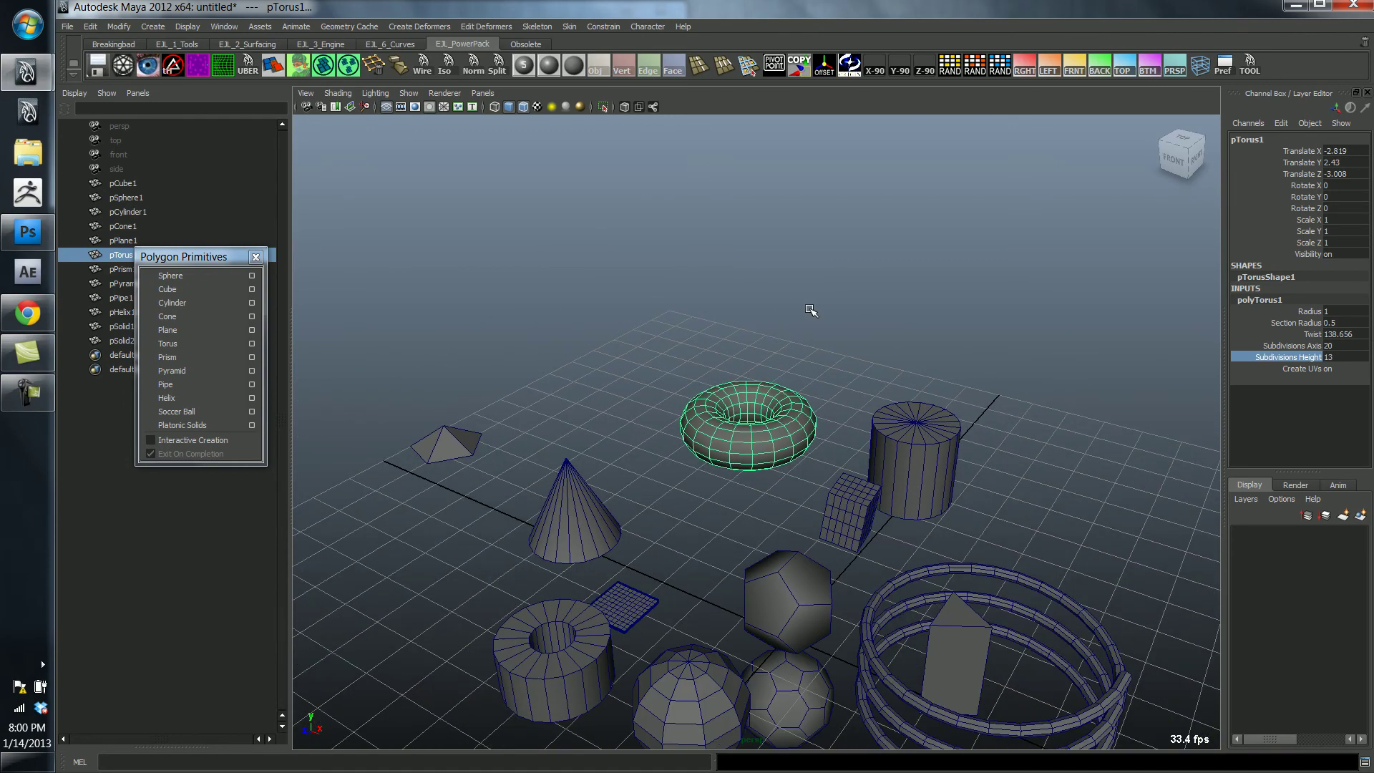
- Display all the primitives in wireframe and clear the torus selection
key("4")
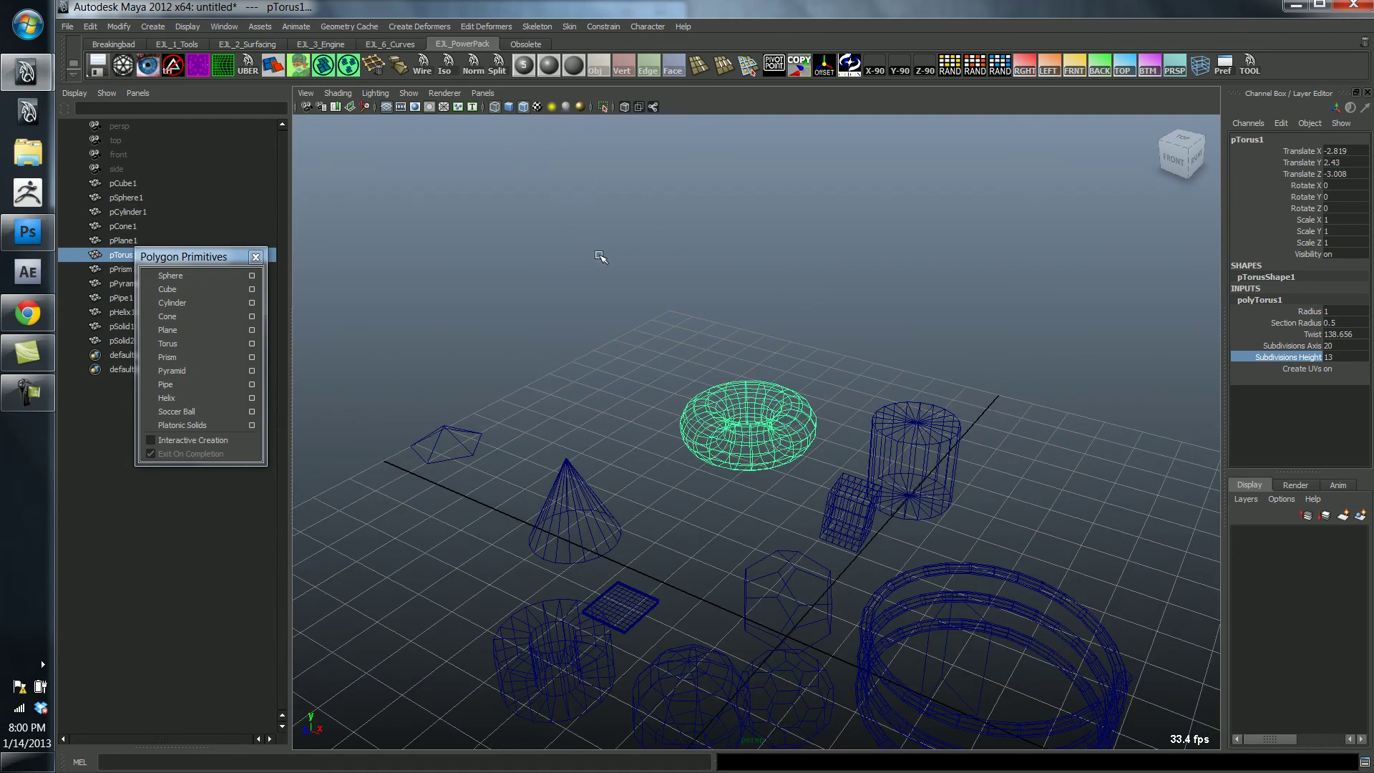
mouse_move(677, 286)
middle_mouse_down("alt")
mouse_move(702, 271)
mouse_move(705, 248)
middle_mouse_up("alt")
left_click(780, 300)
left_click_drag(779, 300, 783, 292, "alt")
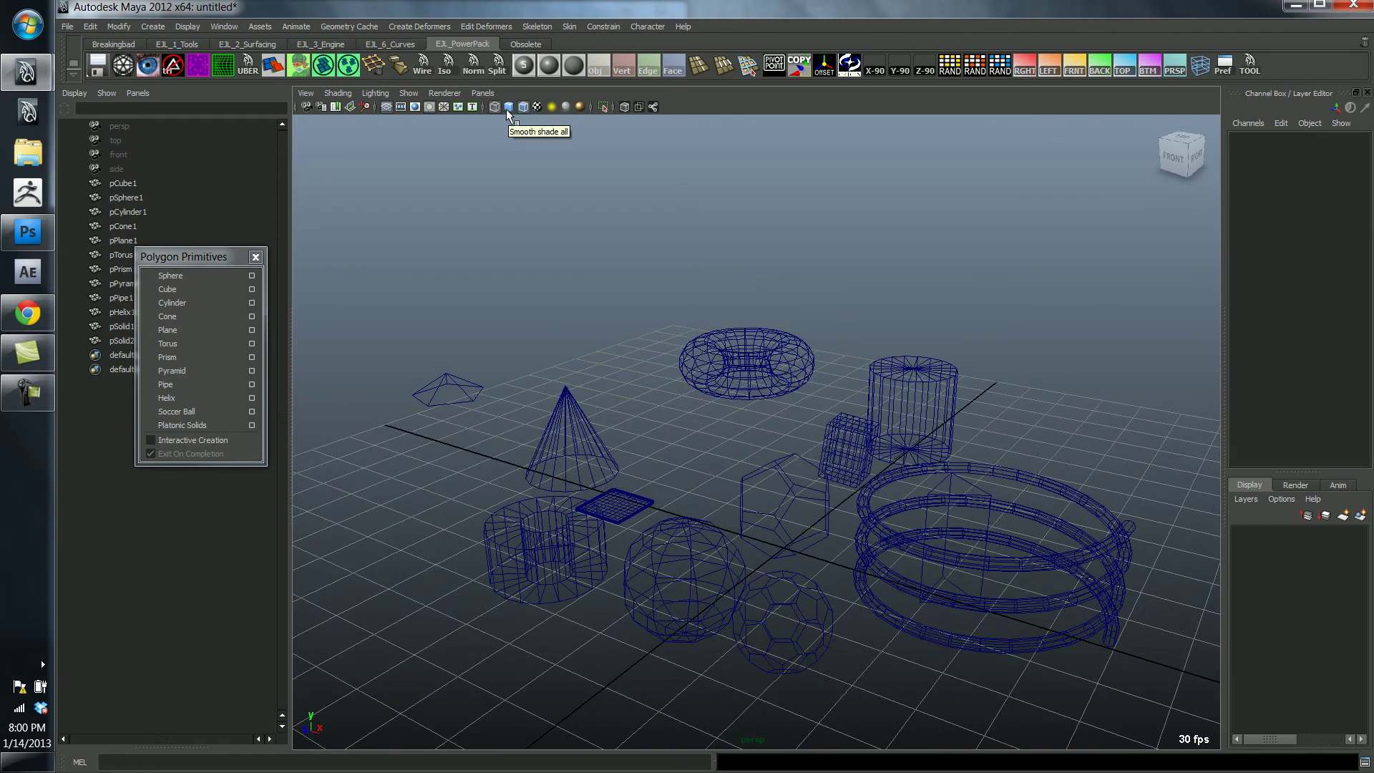
- Return the perspective view to smooth shading for all objects and look over the shaded primitives
left_click(508, 107)
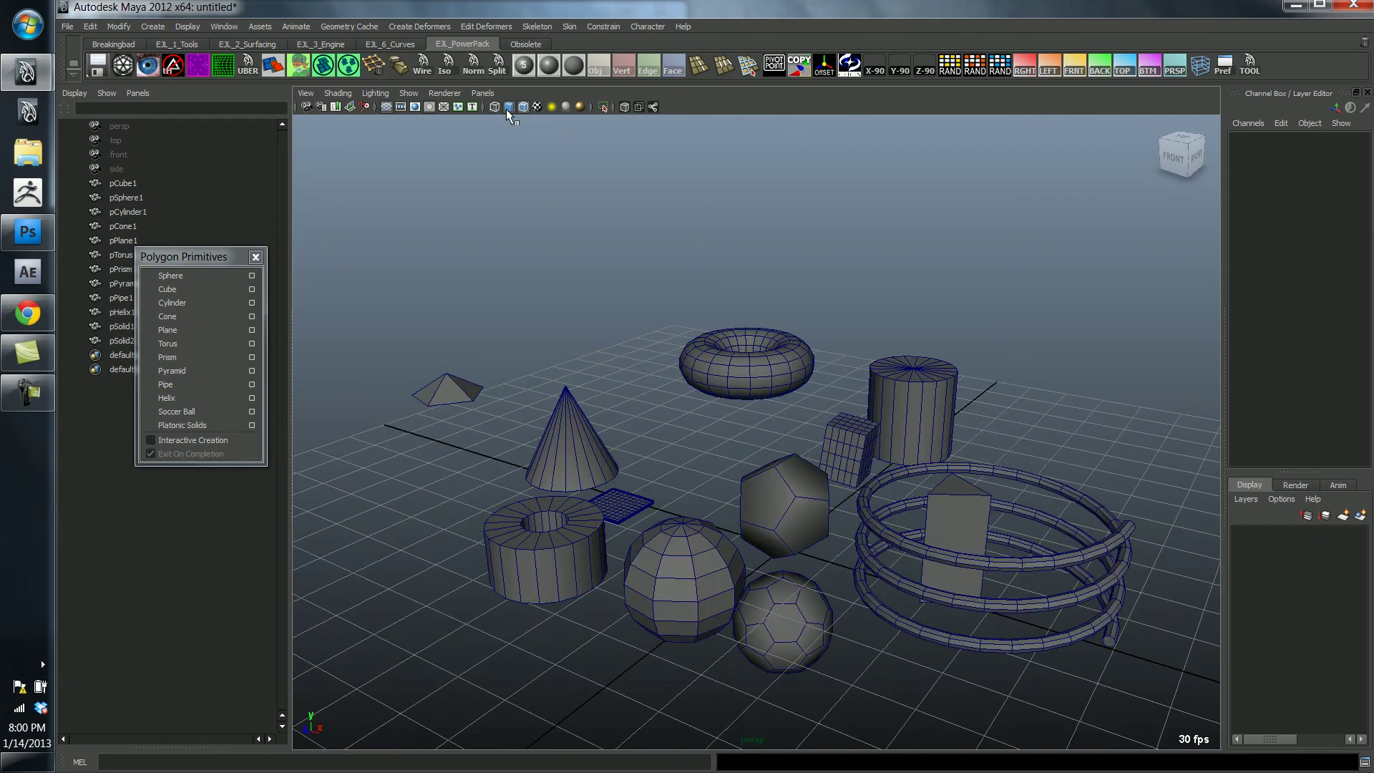
mouse_move(651, 315)
left_mouse_down("alt")
mouse_move(652, 345)
mouse_move(676, 324)
left_mouse_up("alt")
right_click_drag(627, 261, 662, 261, "alt")
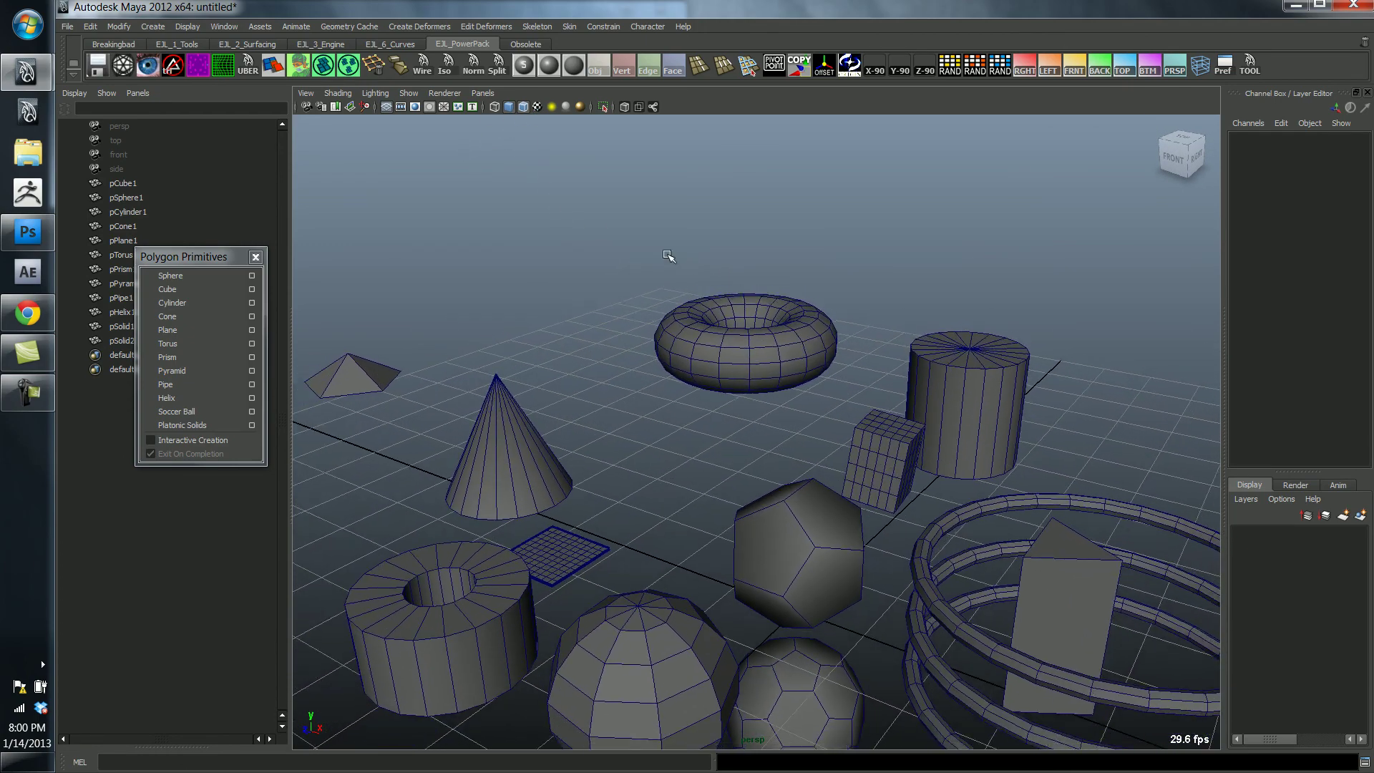
- Turn off the wireframe overlay on the shaded primitives, view their plain surfaces, and turn the overlay back on
left_click(524, 109)
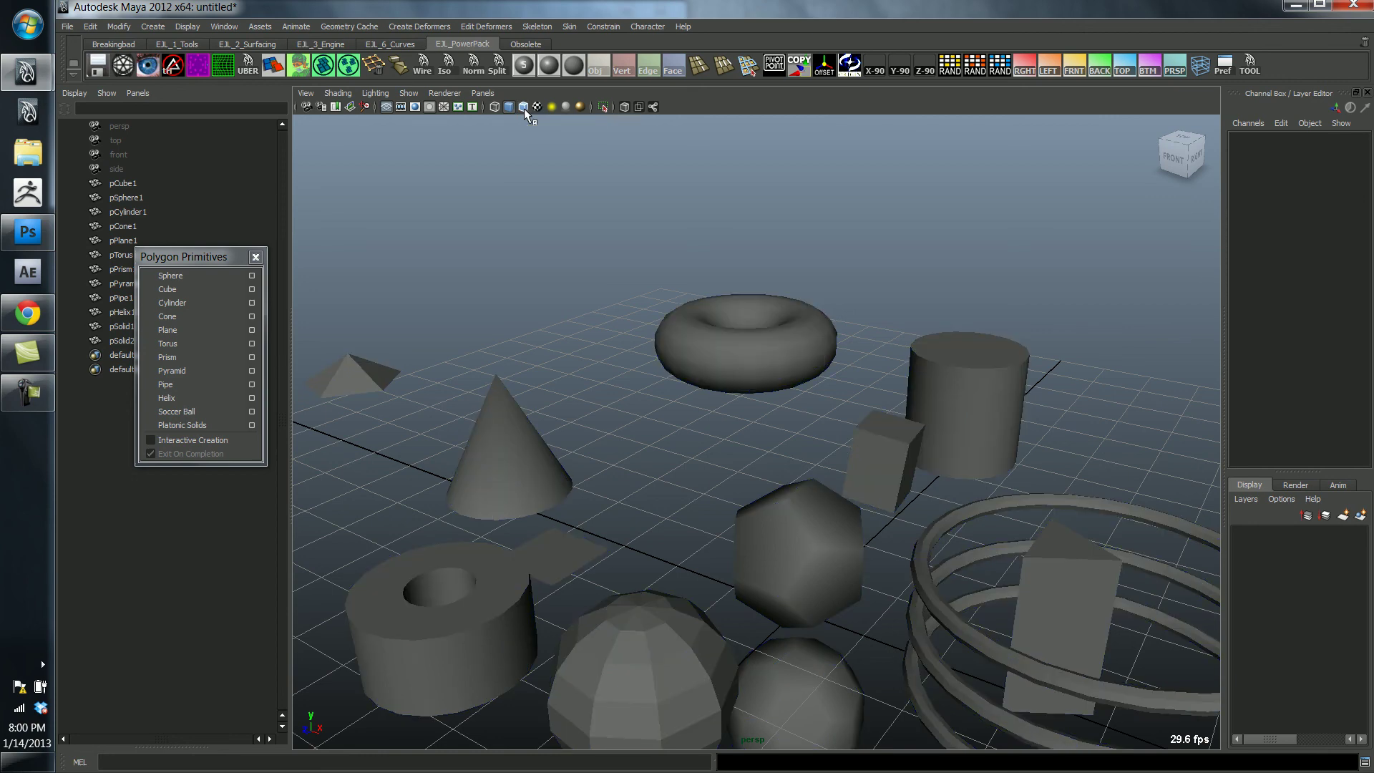
middle_click_drag(595, 245, 573, 229, "alt")
right_click_drag(573, 229, 552, 207, "alt")
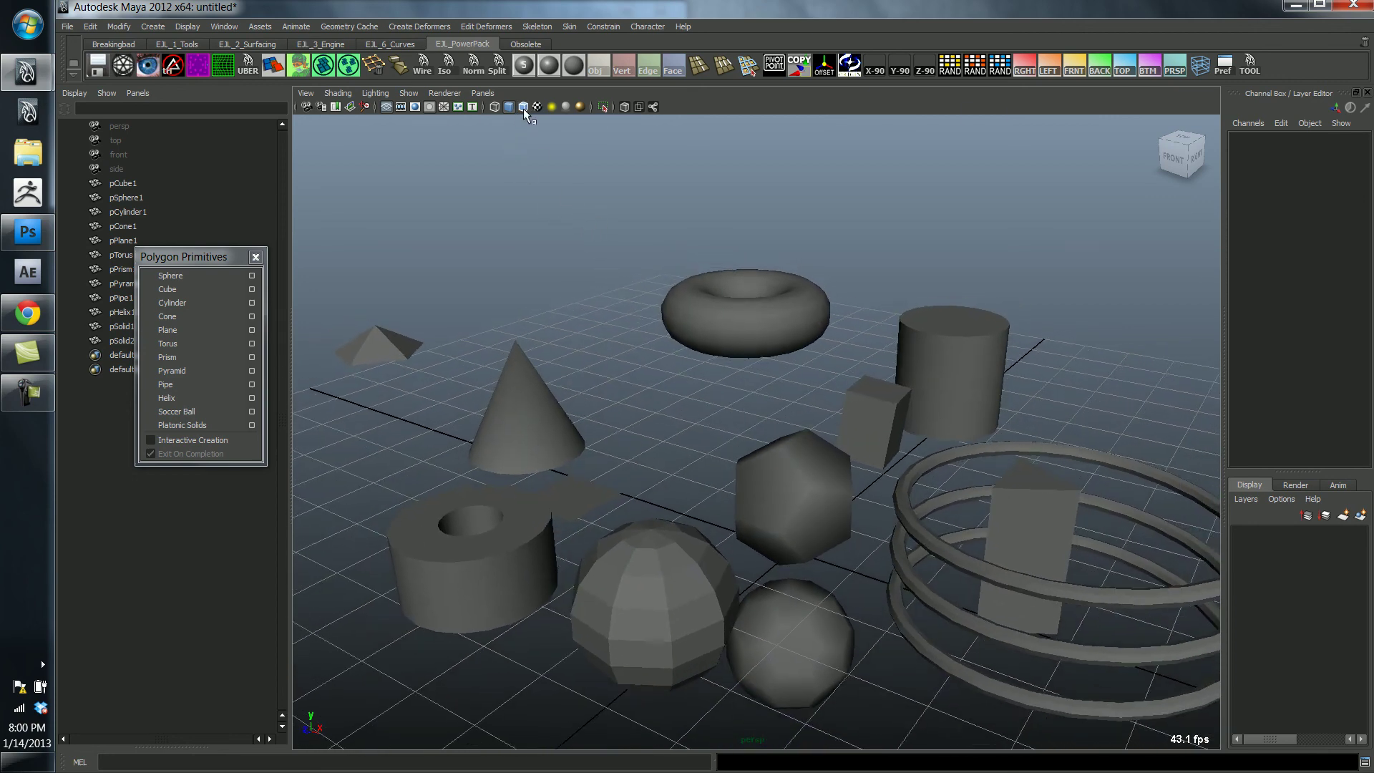
left_click(524, 107)
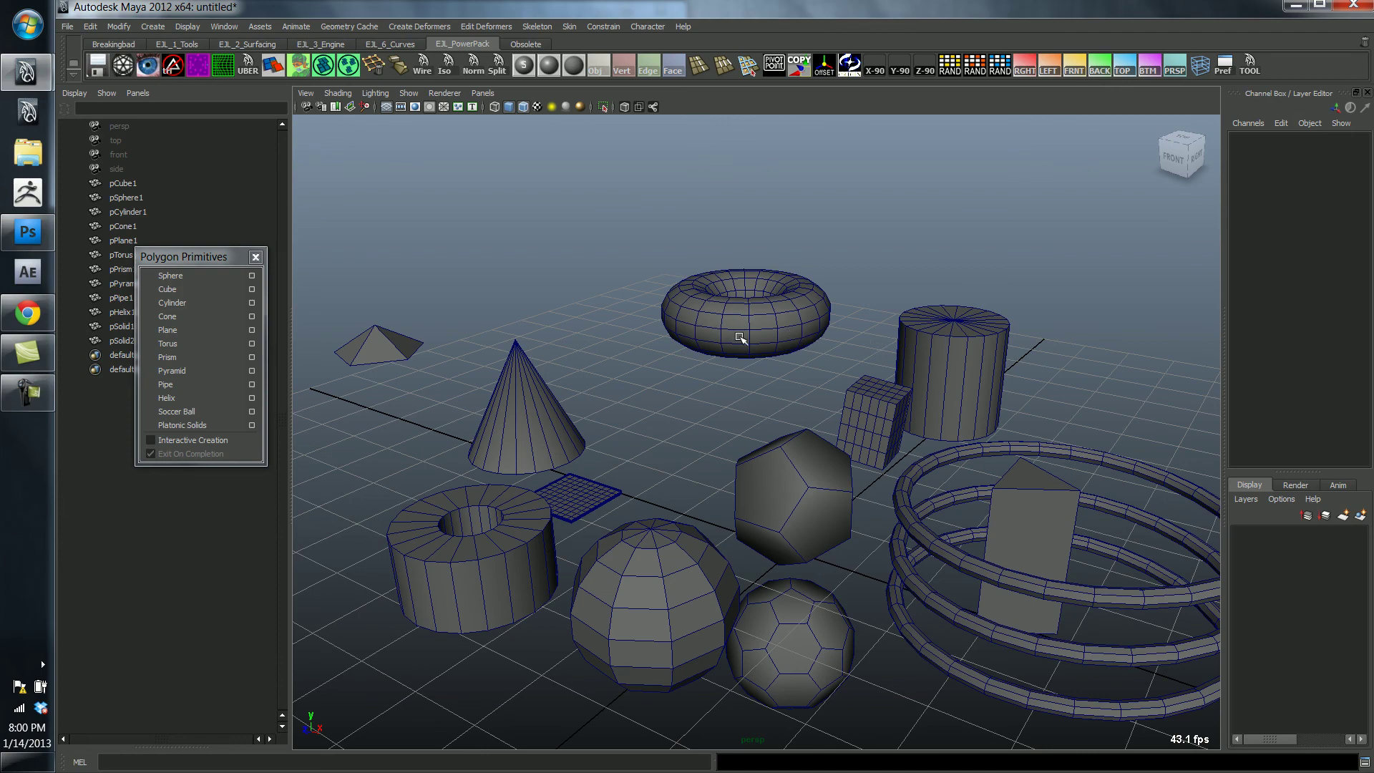